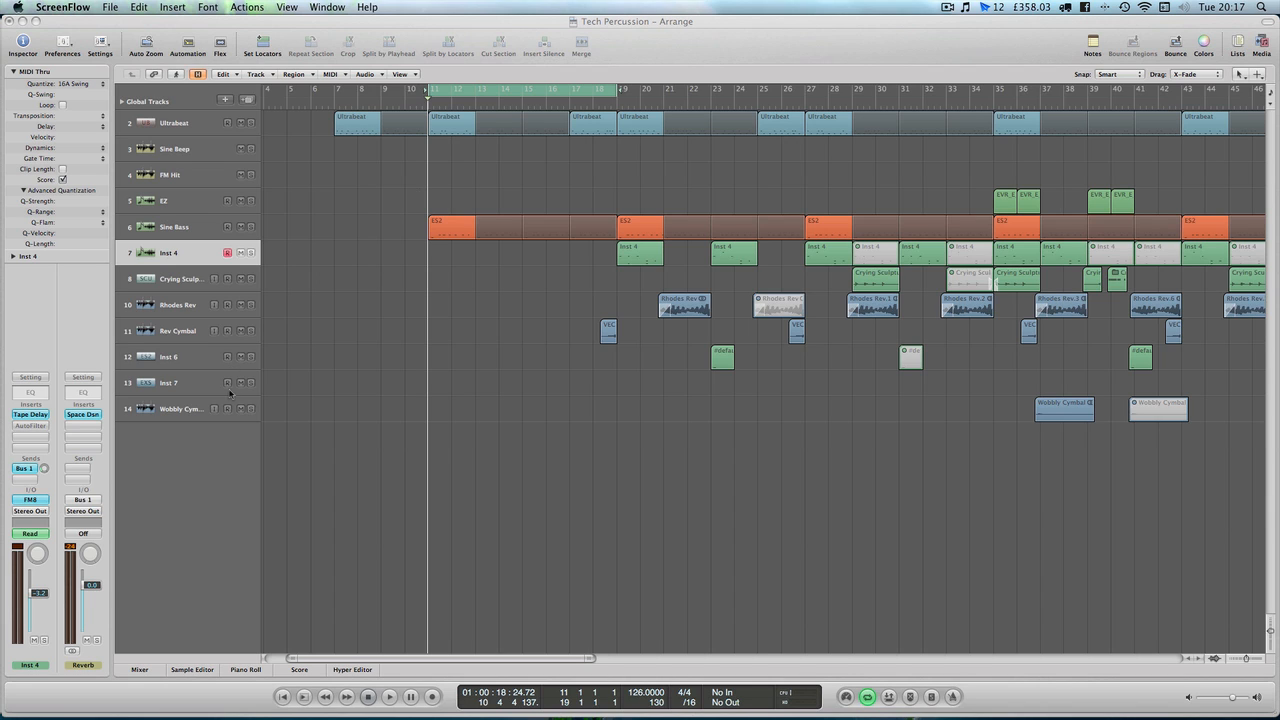
Select the Ultrabeat track and play the looped section from bar 11
click(158, 131)
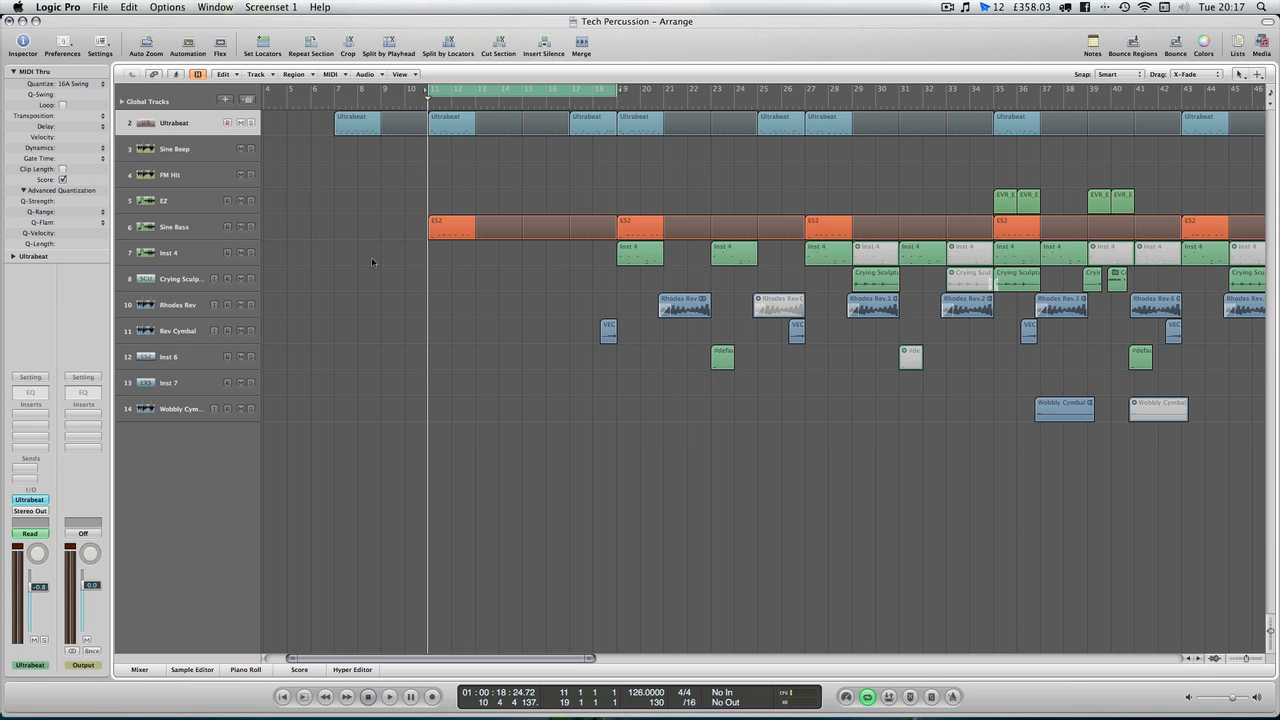
scroll(372, 262, right, 1)
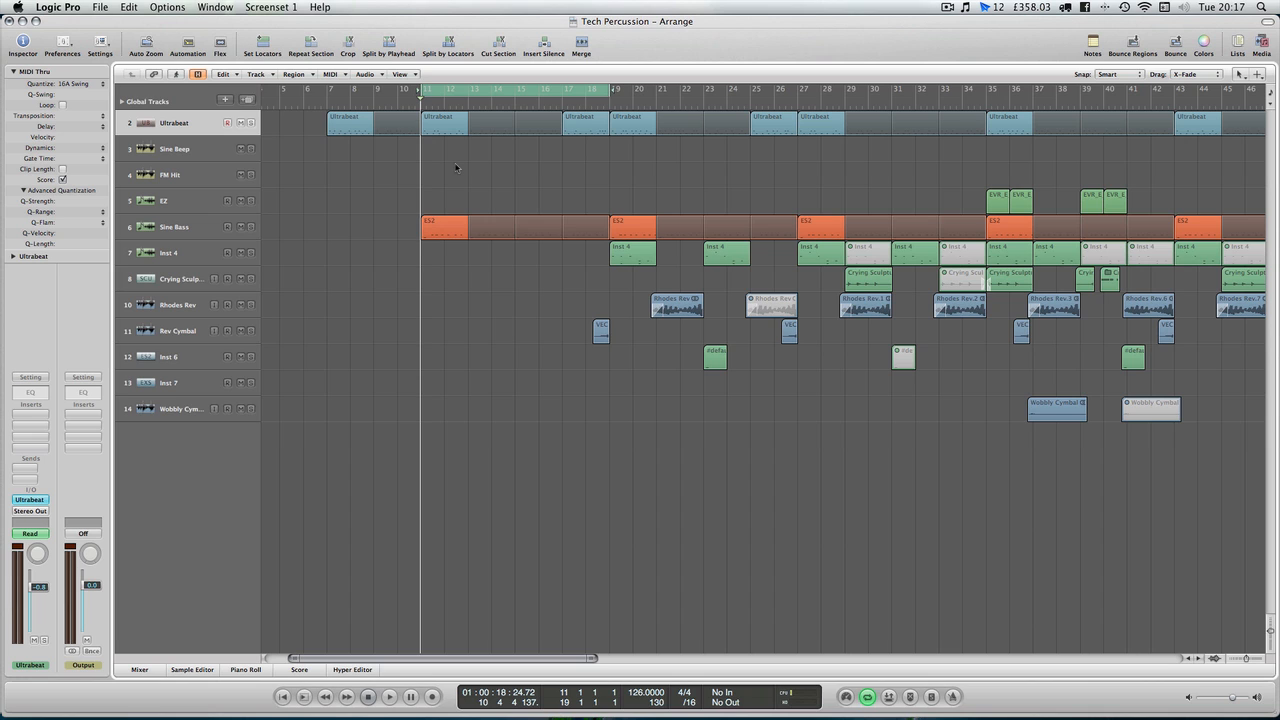
key(space)
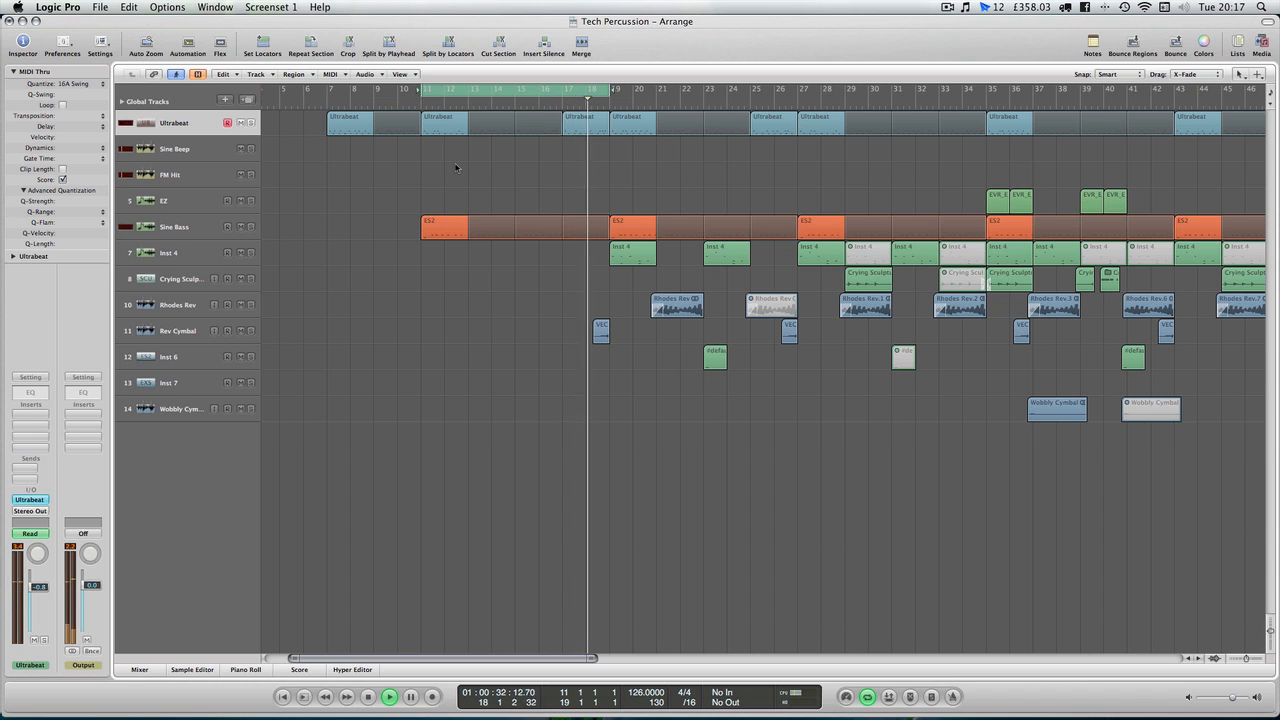
key(space)
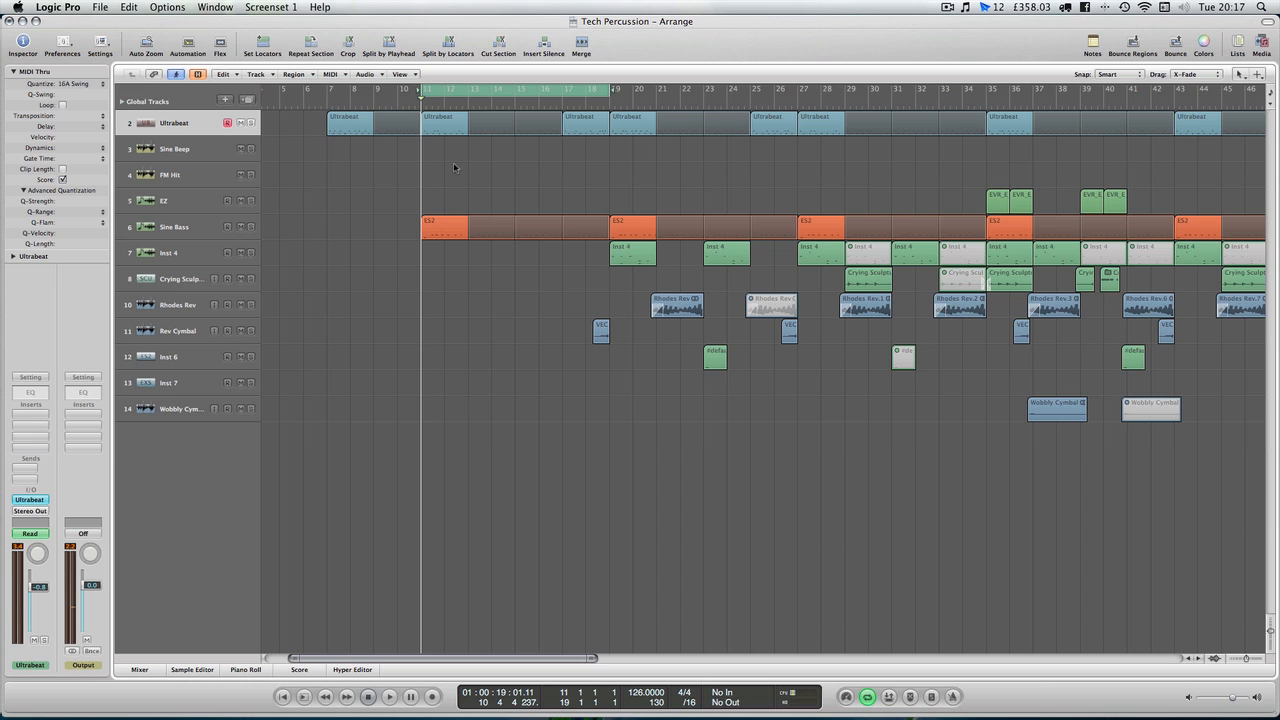
Show the mixer with the Sine Beep channel soloed and play back a short passage of it
click(151, 671)
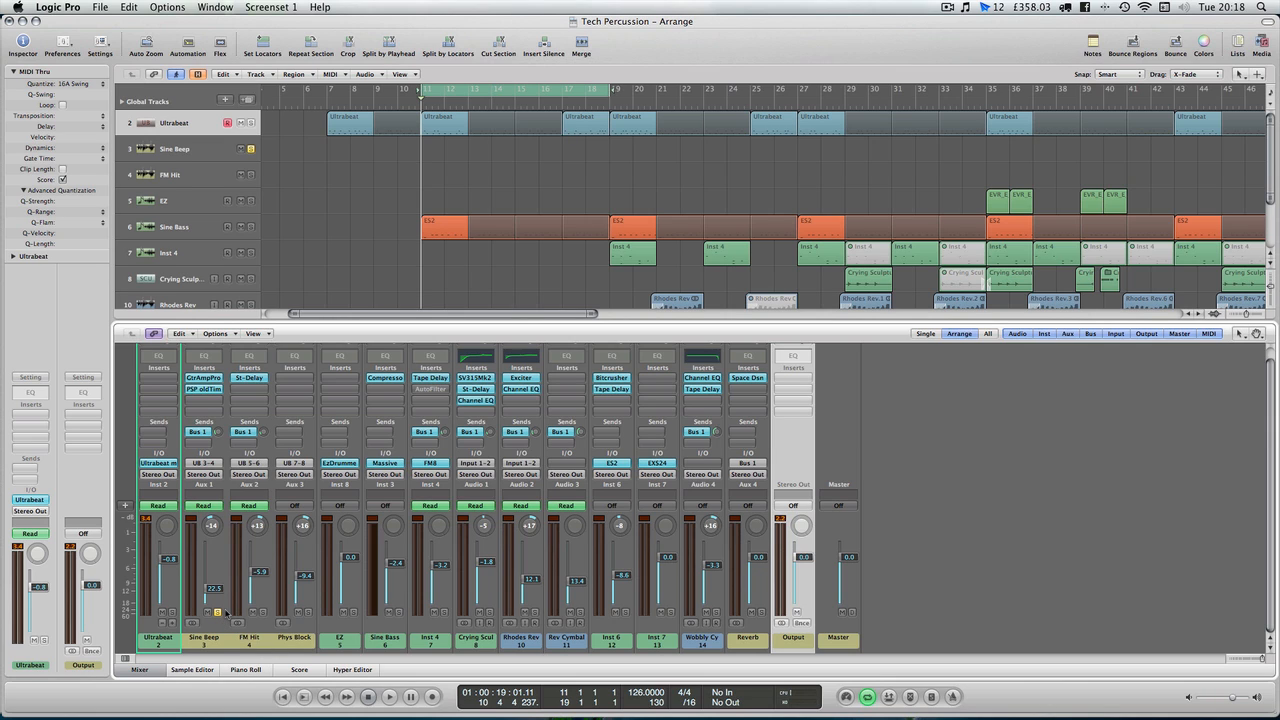
key(space)
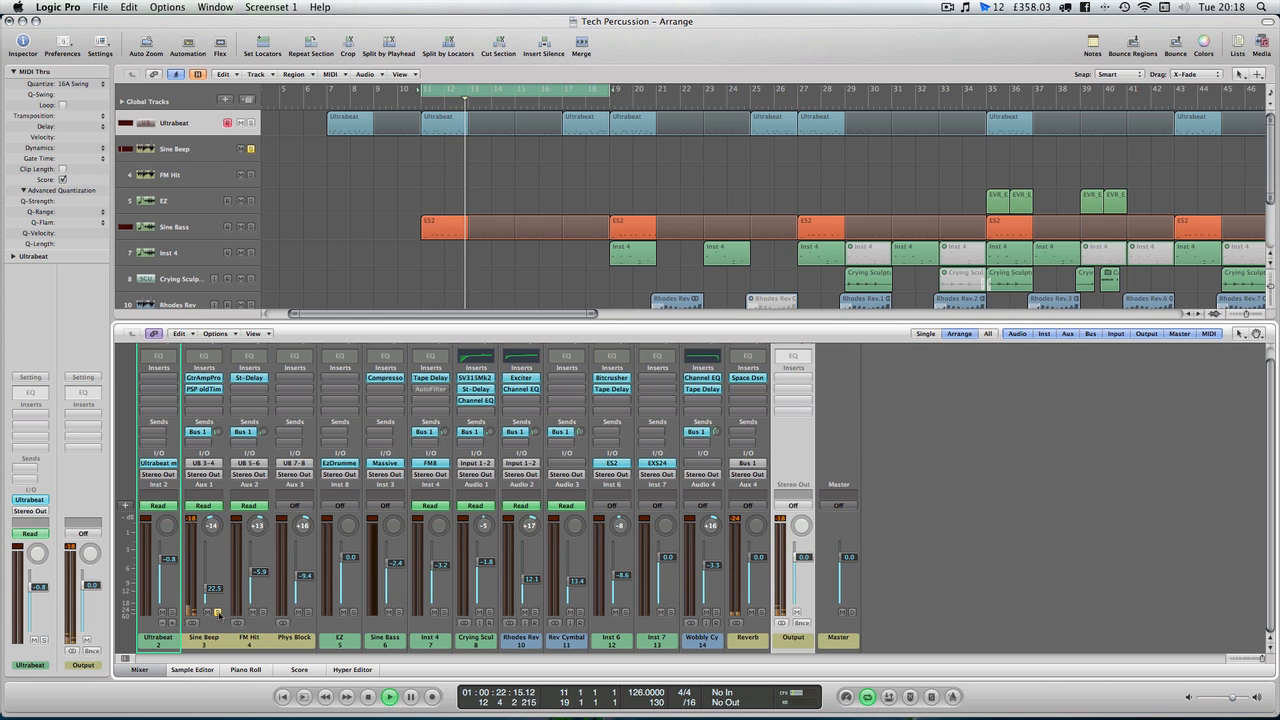
key(space)
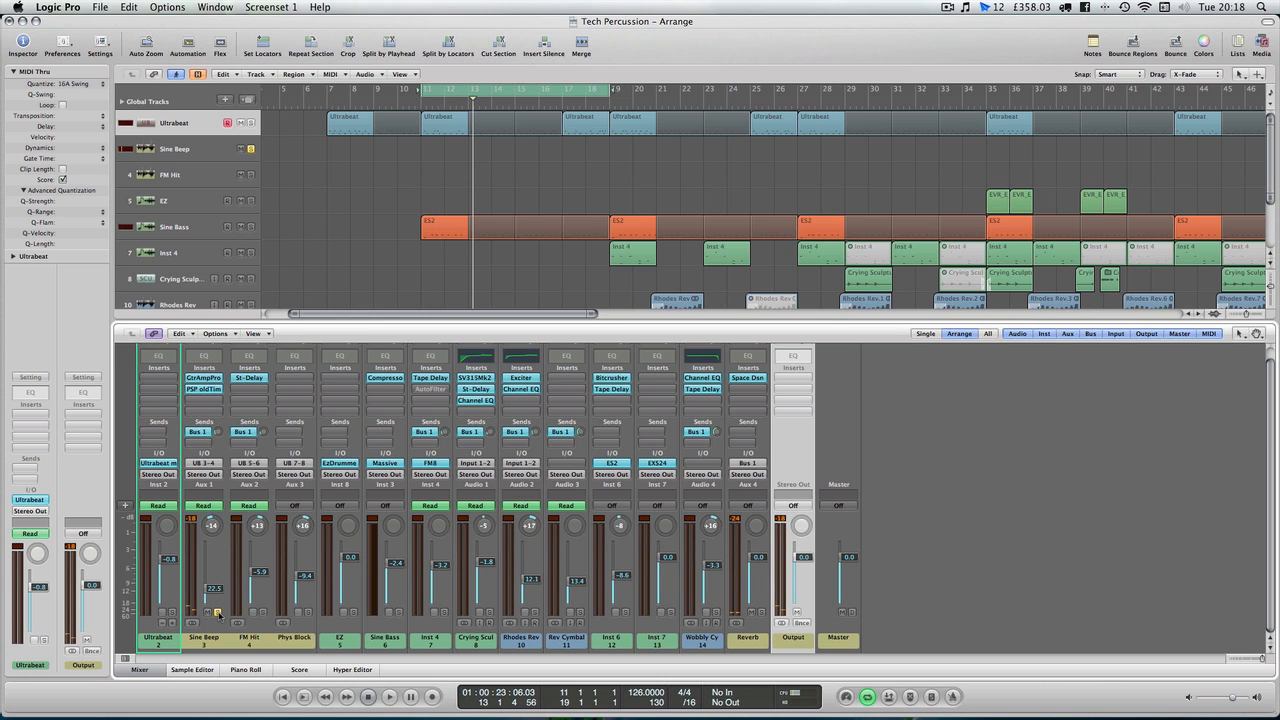
Open the Ultrabeat instrument on its Sine Beep voice and switch oscillator 1 off and back on to compare
click(166, 464)
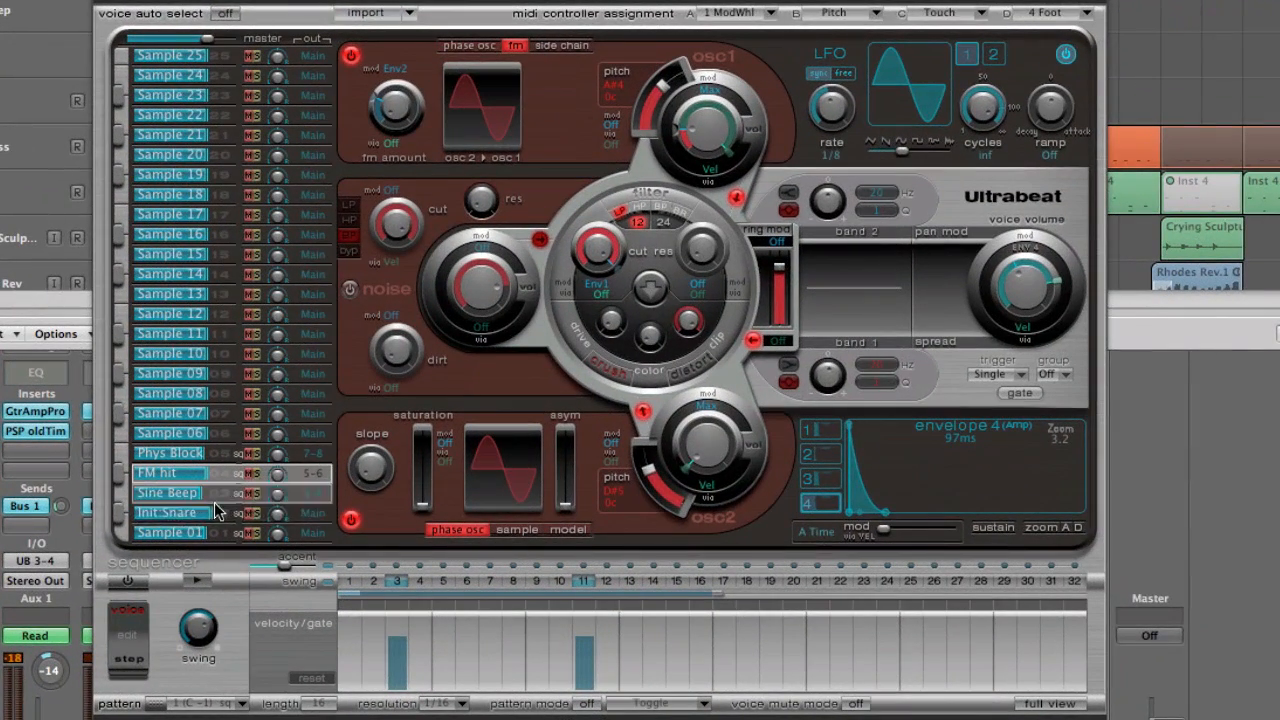
click(207, 494)
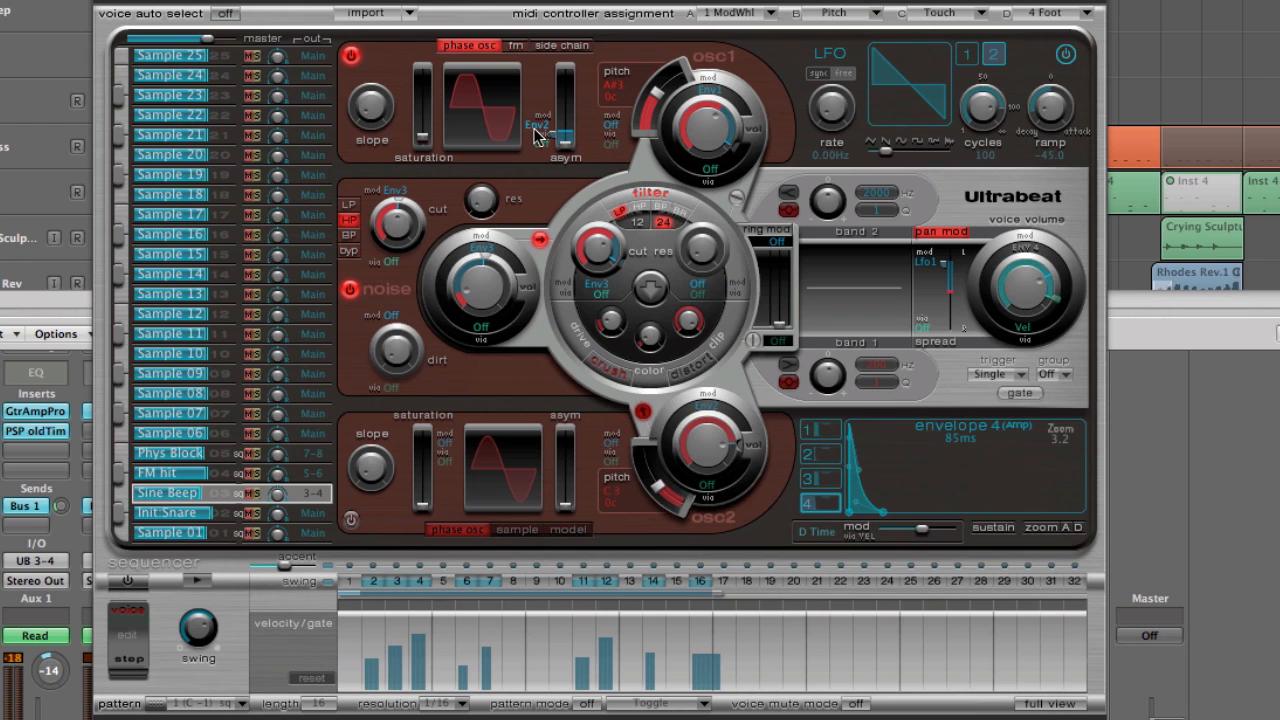
mouse_move(425, 142)
mouse_down()
mouse_move(425, 72)
mouse_move(425, 152)
mouse_move(427, 77)
mouse_move(427, 139)
mouse_up()
mouse_move(570, 152)
mouse_down()
mouse_move(567, 77)
mouse_move(567, 152)
mouse_up()
click(350, 55)
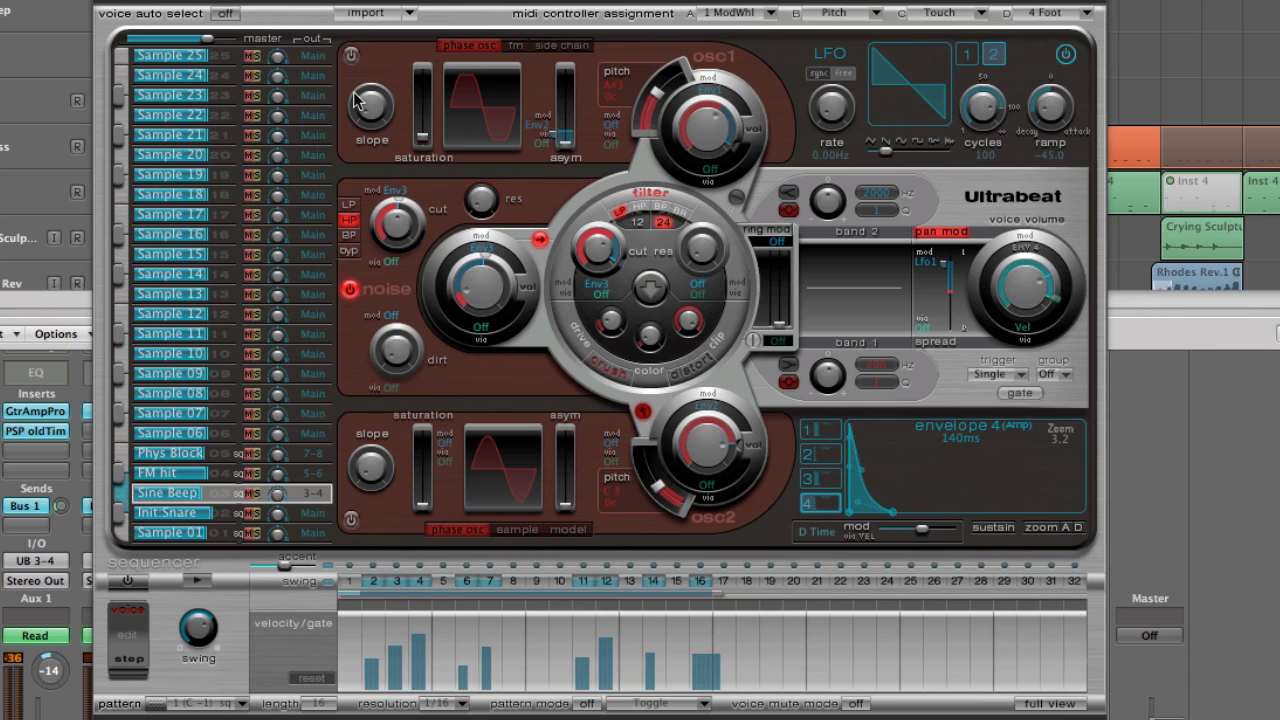
click(350, 55)
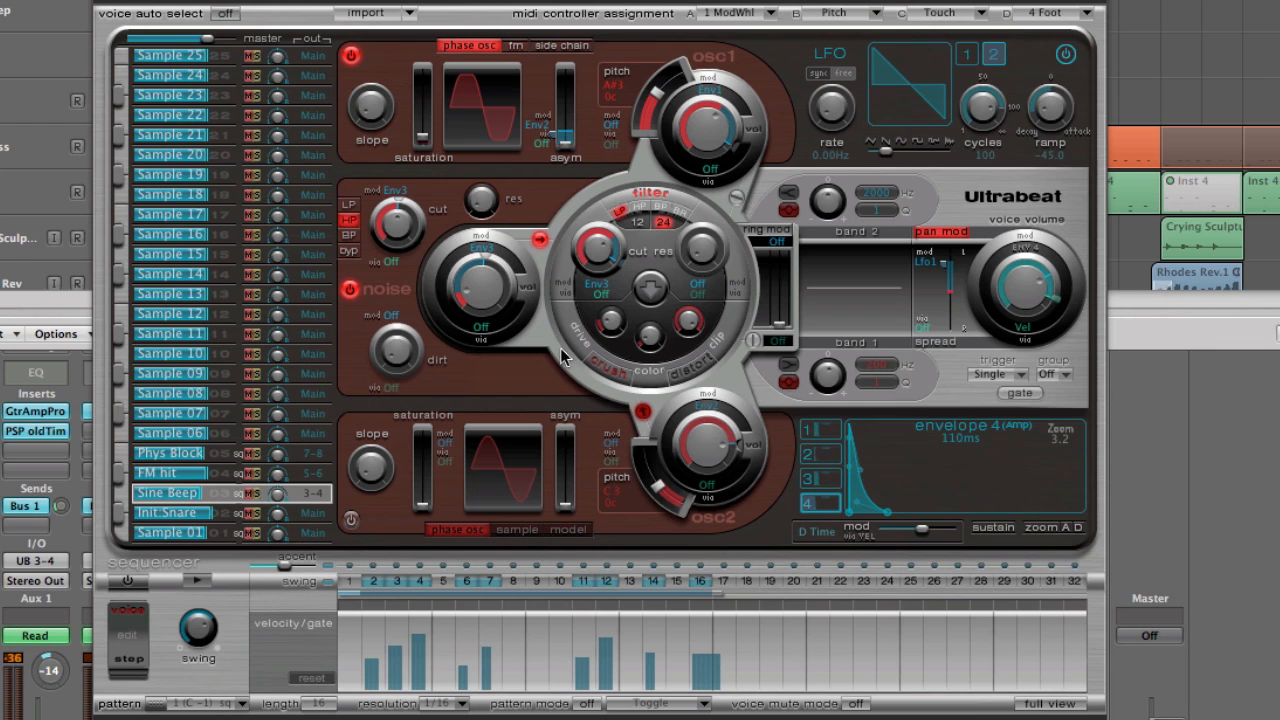
Examine envelope 3, the noise section and LFO 1 of the Sine Beep voice, finishing with the instrument window closed
click(832, 480)
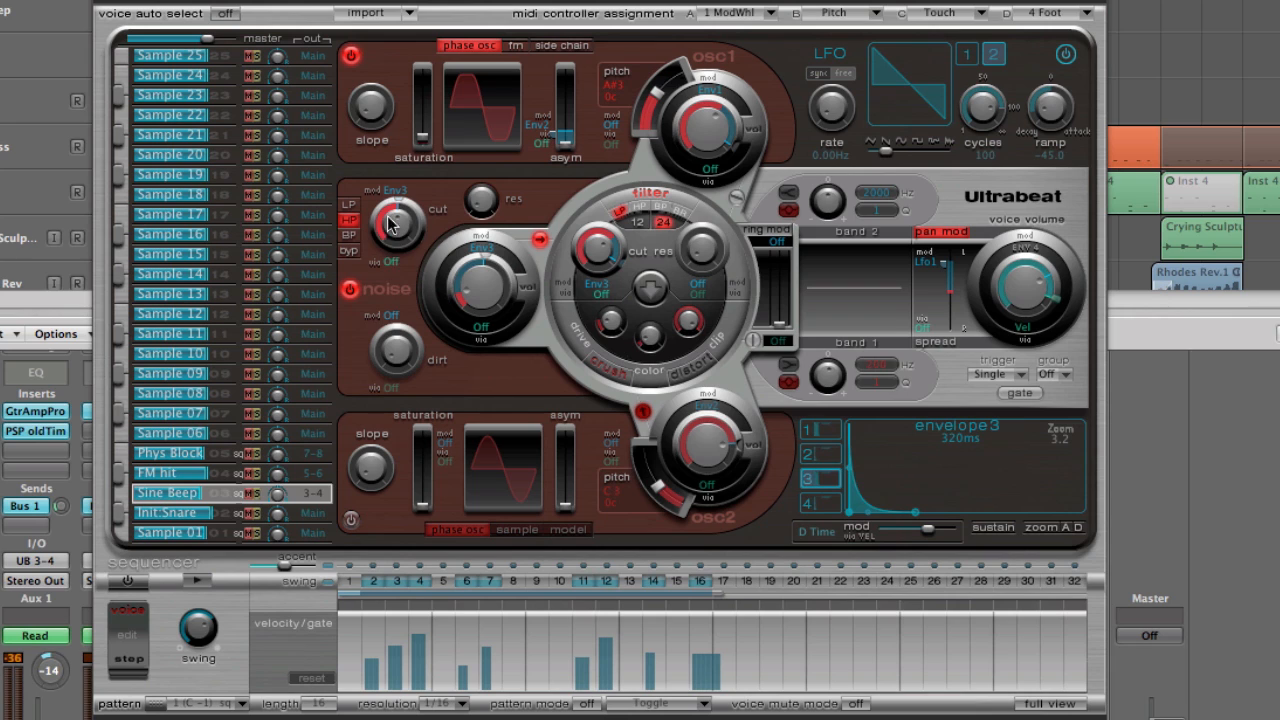
drag(395, 252, 405, 237)
click(540, 241)
click(966, 56)
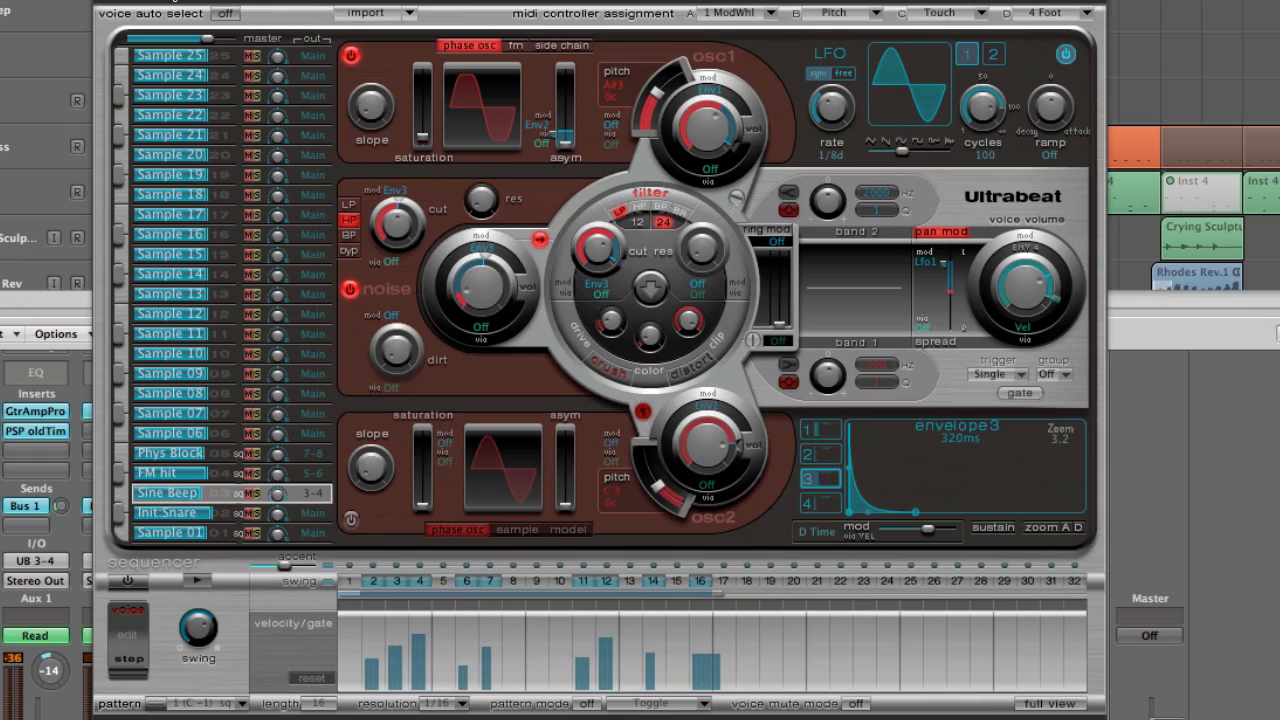
click(105, 2)
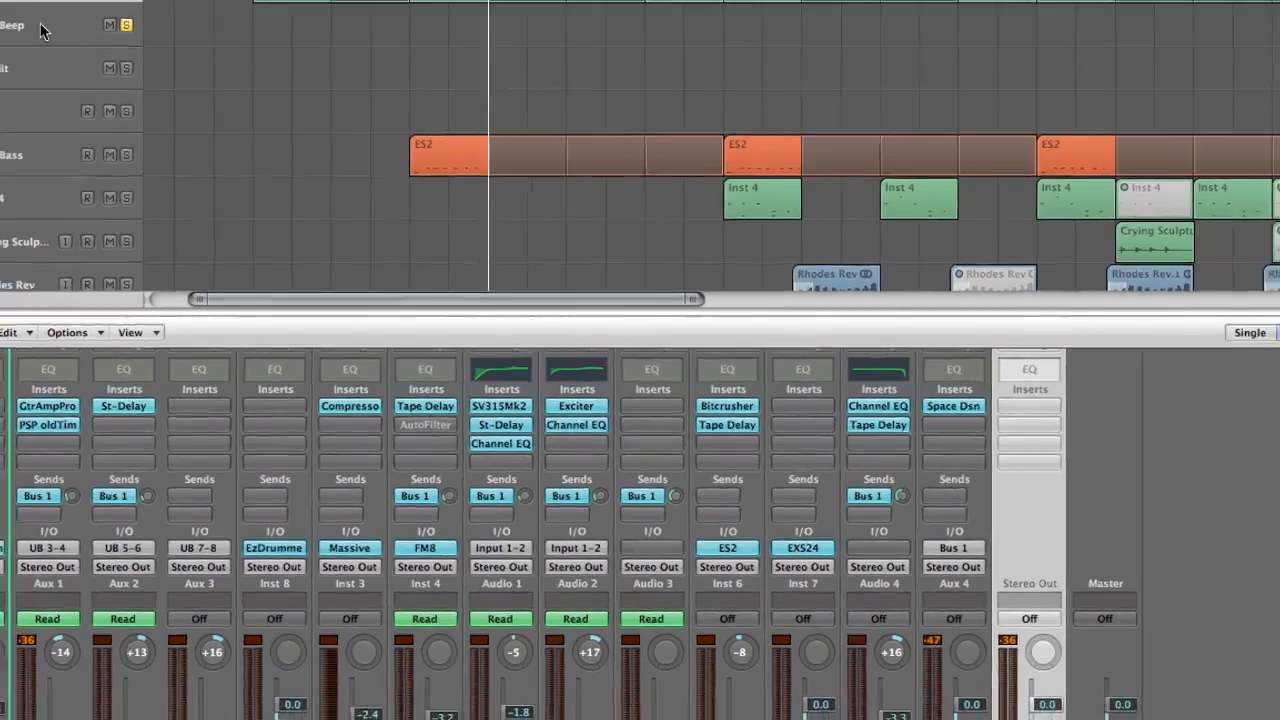
Select the Sine Beep track and play it back in solo
click(30, 18)
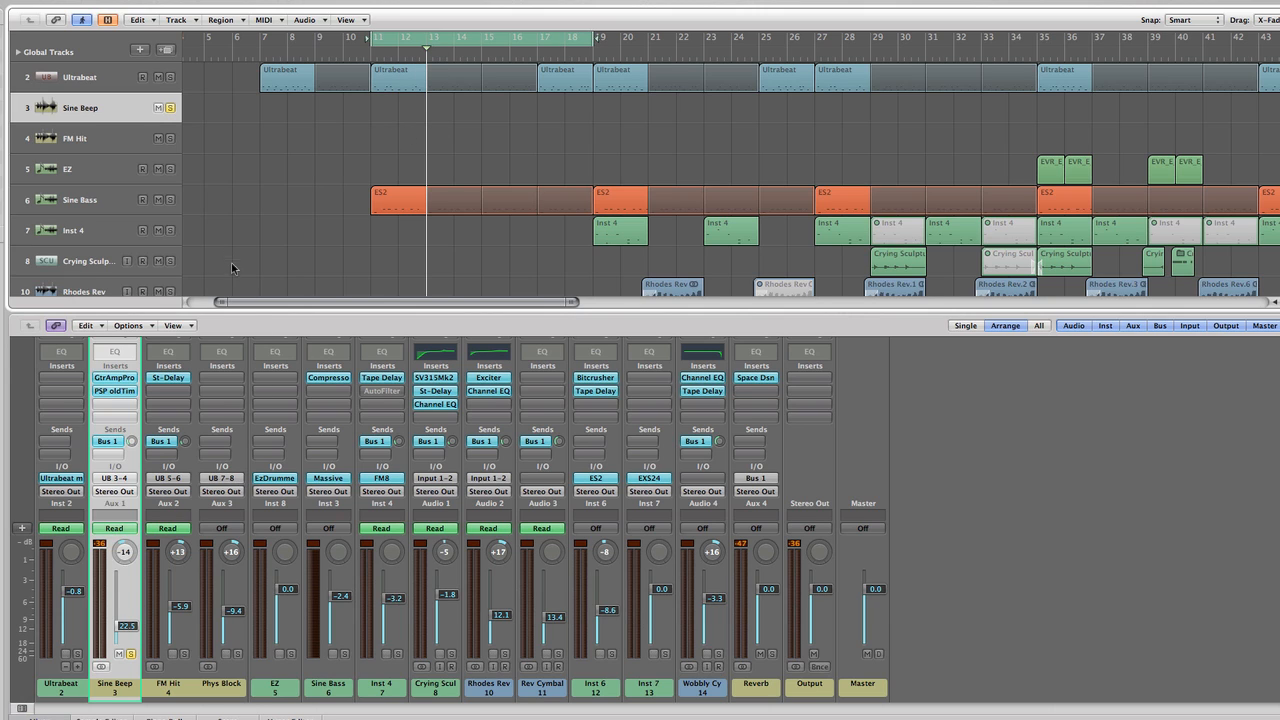
key(space)
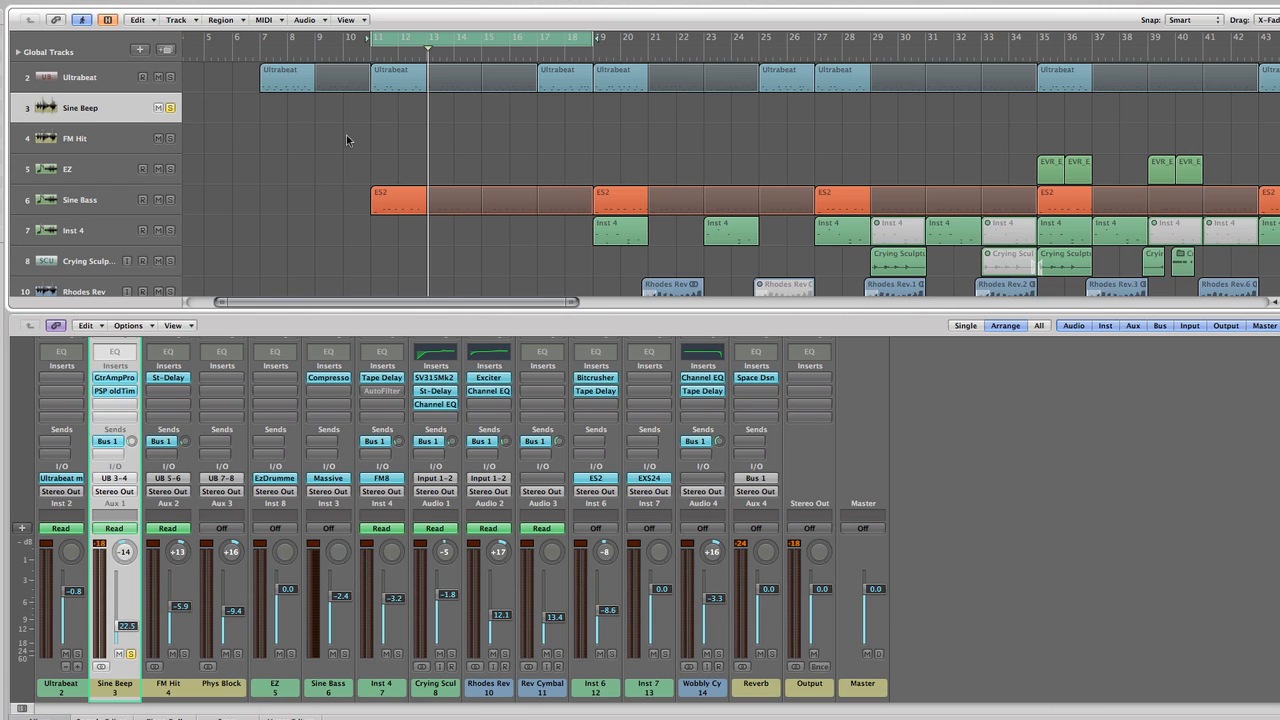
Display the track automation and enlarge the Ultrabeat, Sine Beep and FM Hit lanes around the looped section
scroll(386, 116, right, 1)
scroll(386, 120, right, 2)
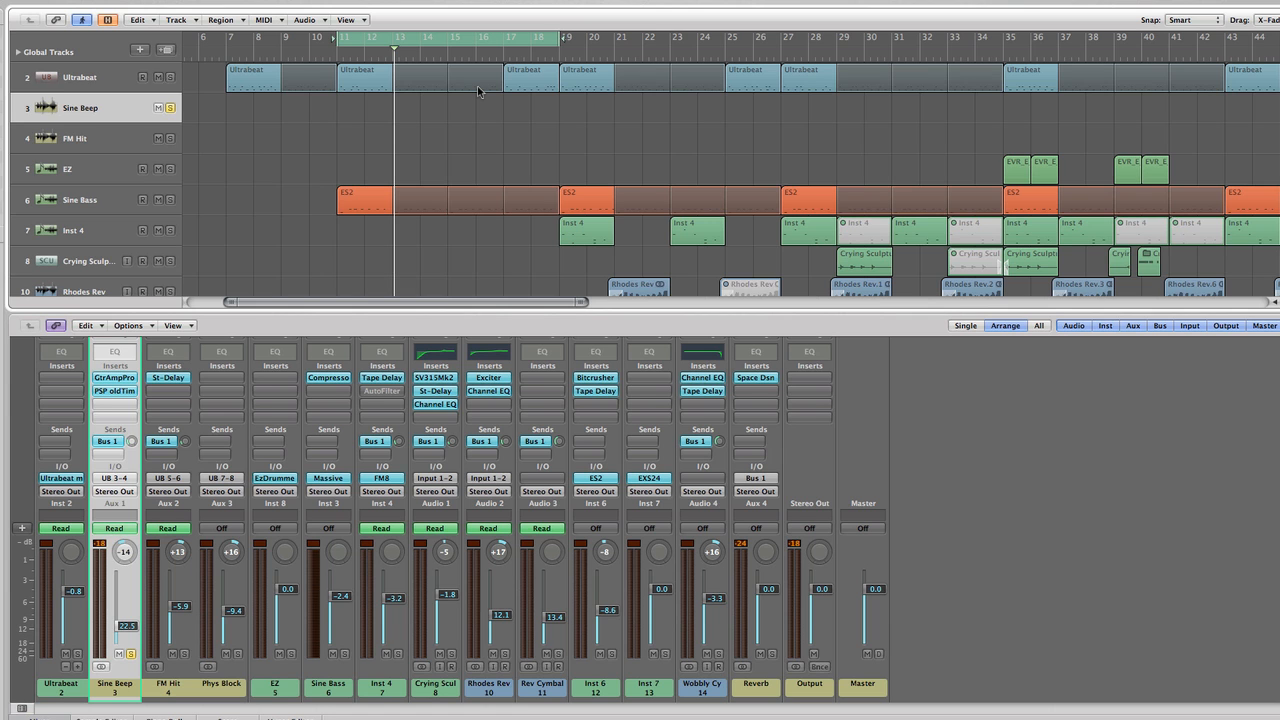
key(a)
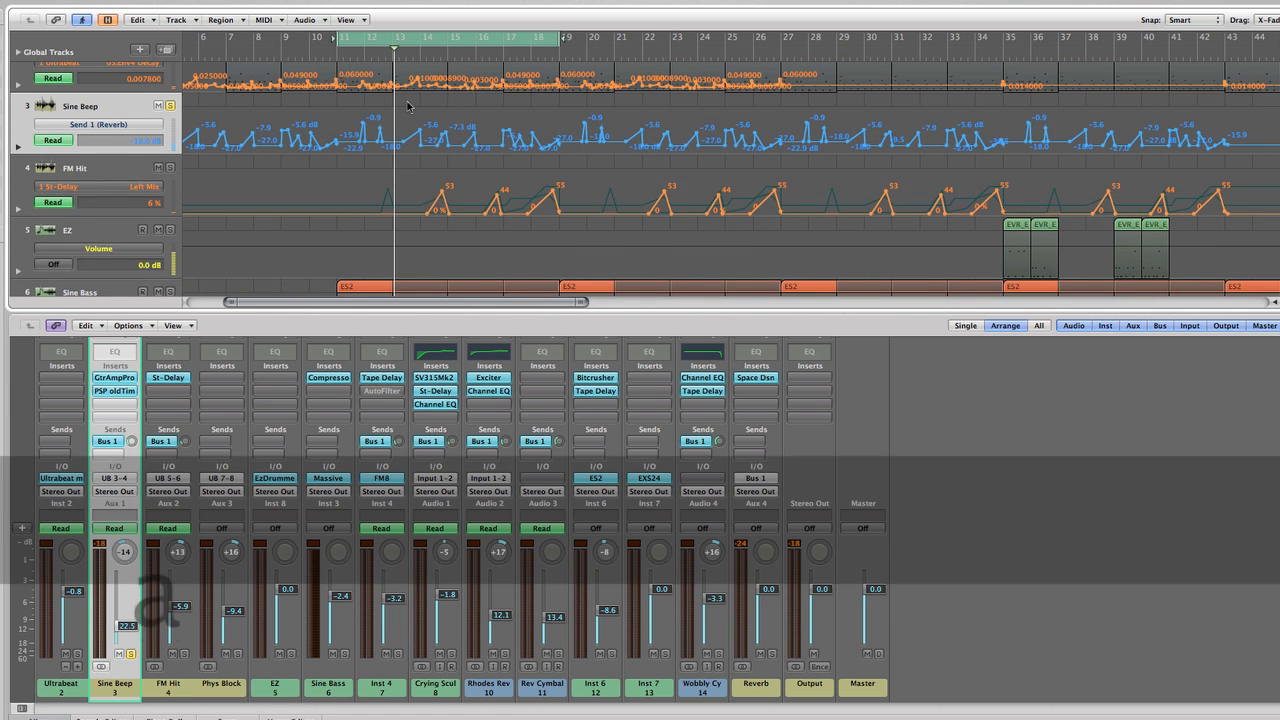
scroll(407, 102, up, 2)
scroll(407, 102, up, 3)
scroll(407, 102, up, 3)
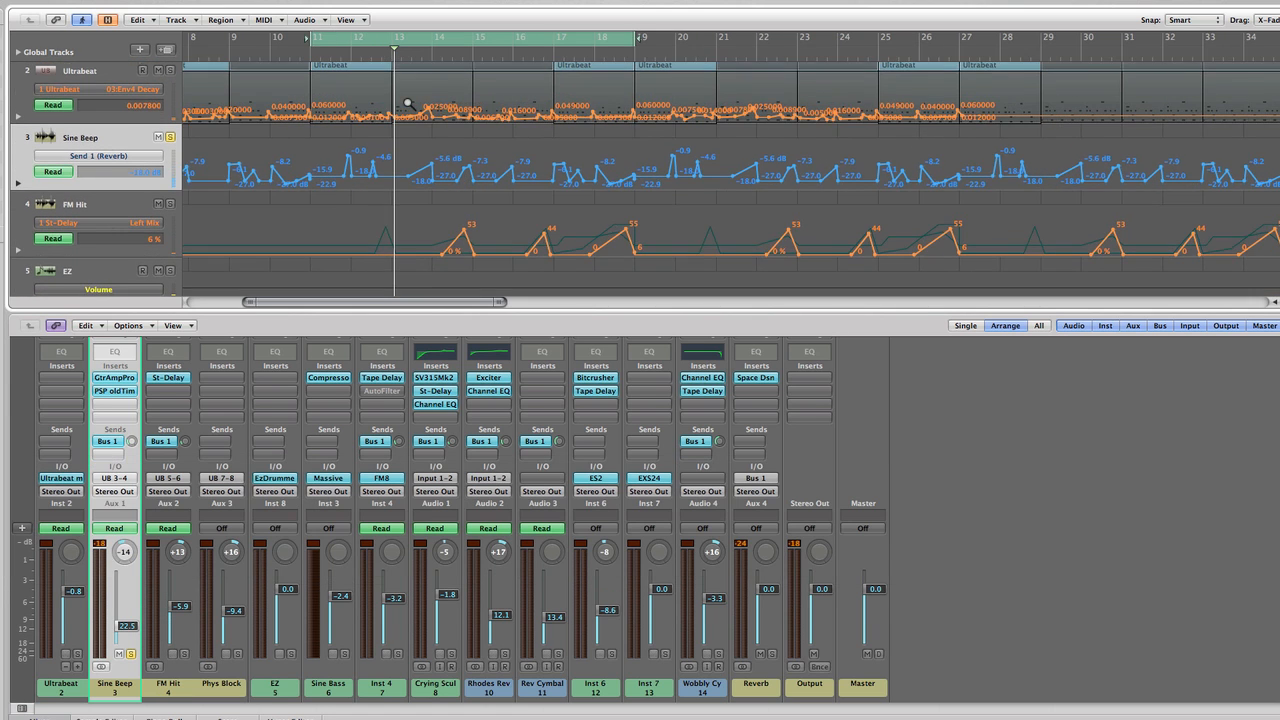
scroll(402, 108, up, 1)
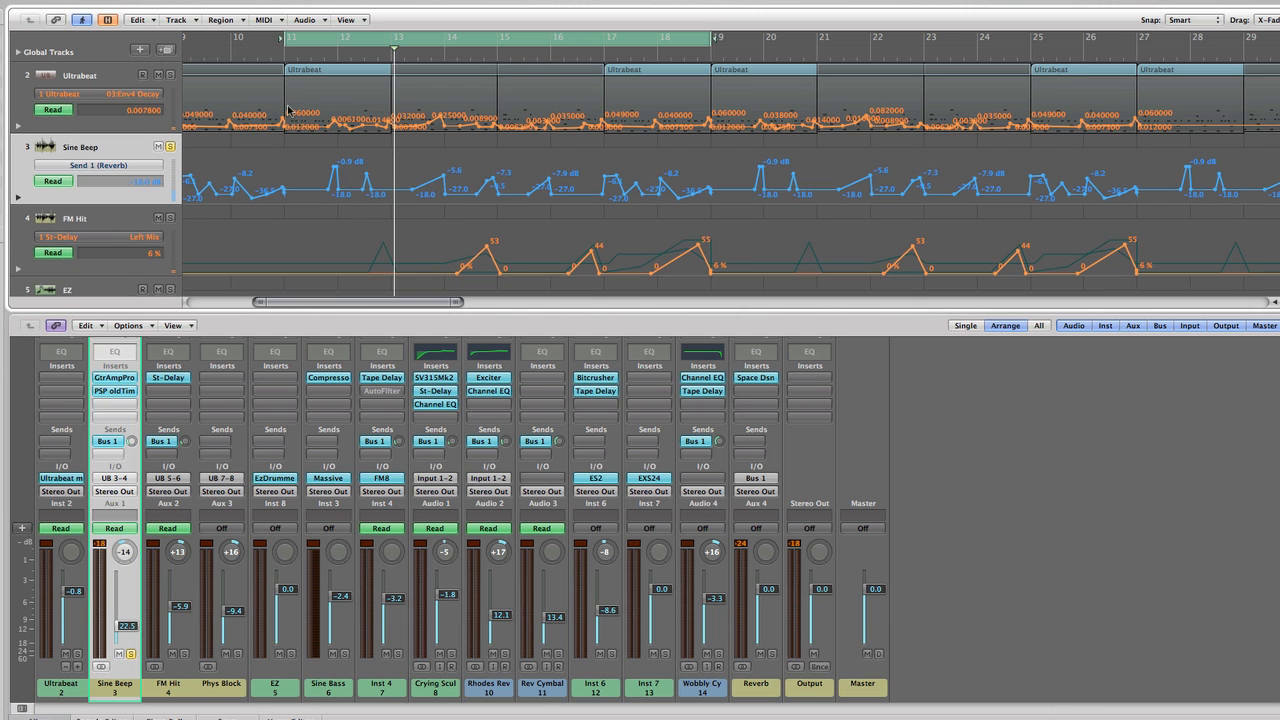
Browse the Ultrabeat track's automatable parameters for Voice 3, including Osc1, Env3 and Env4, leaving the current choice selected
click(160, 95)
mouse_move(185, 130)
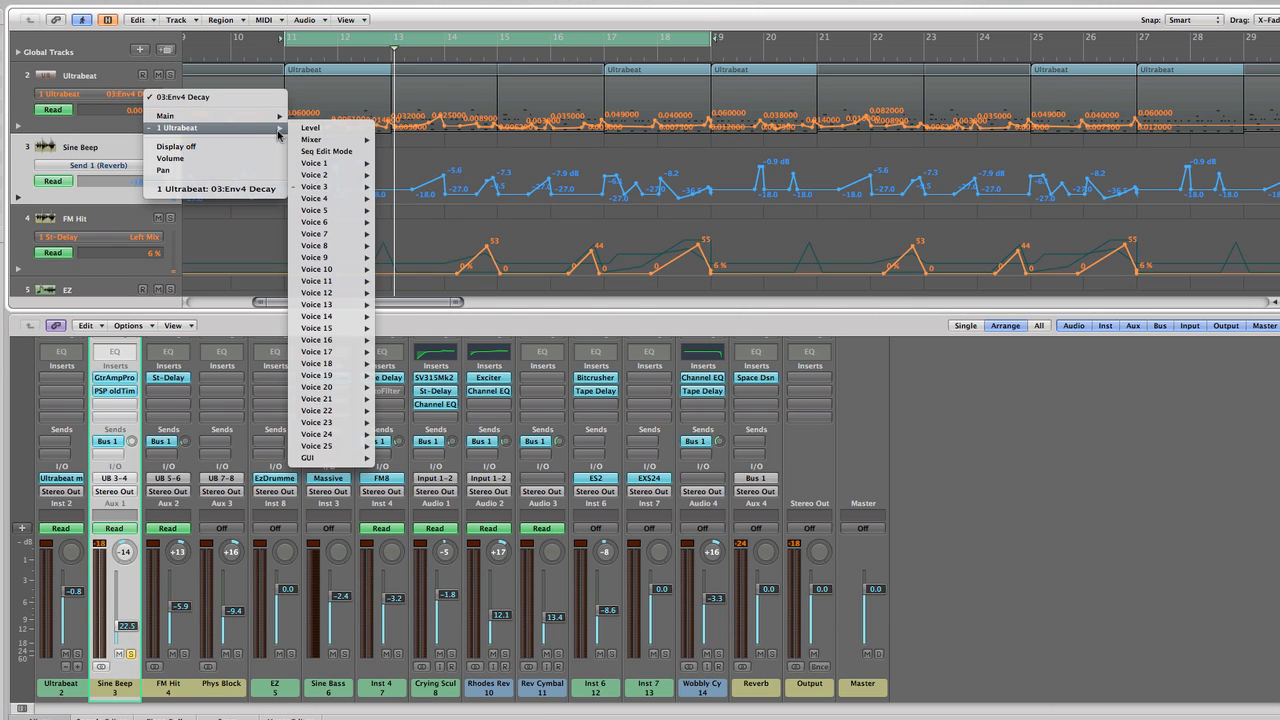
mouse_move(330, 176)
mouse_move(424, 293)
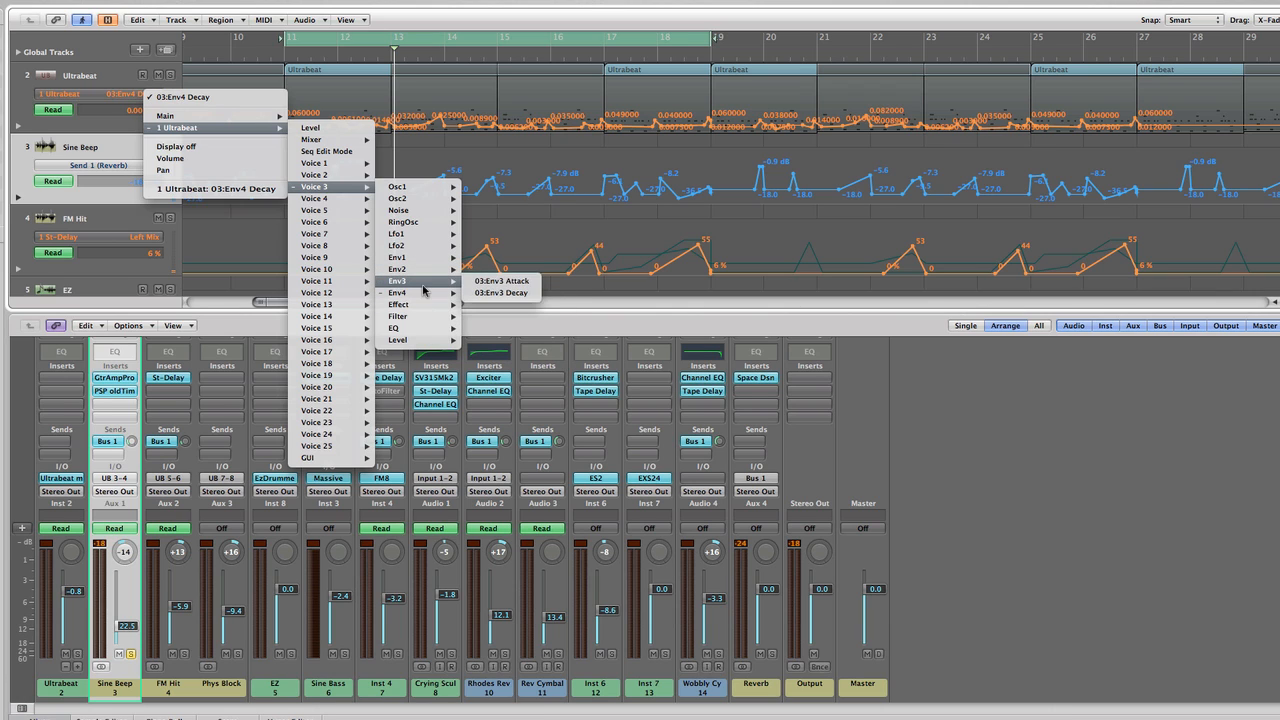
mouse_move(422, 206)
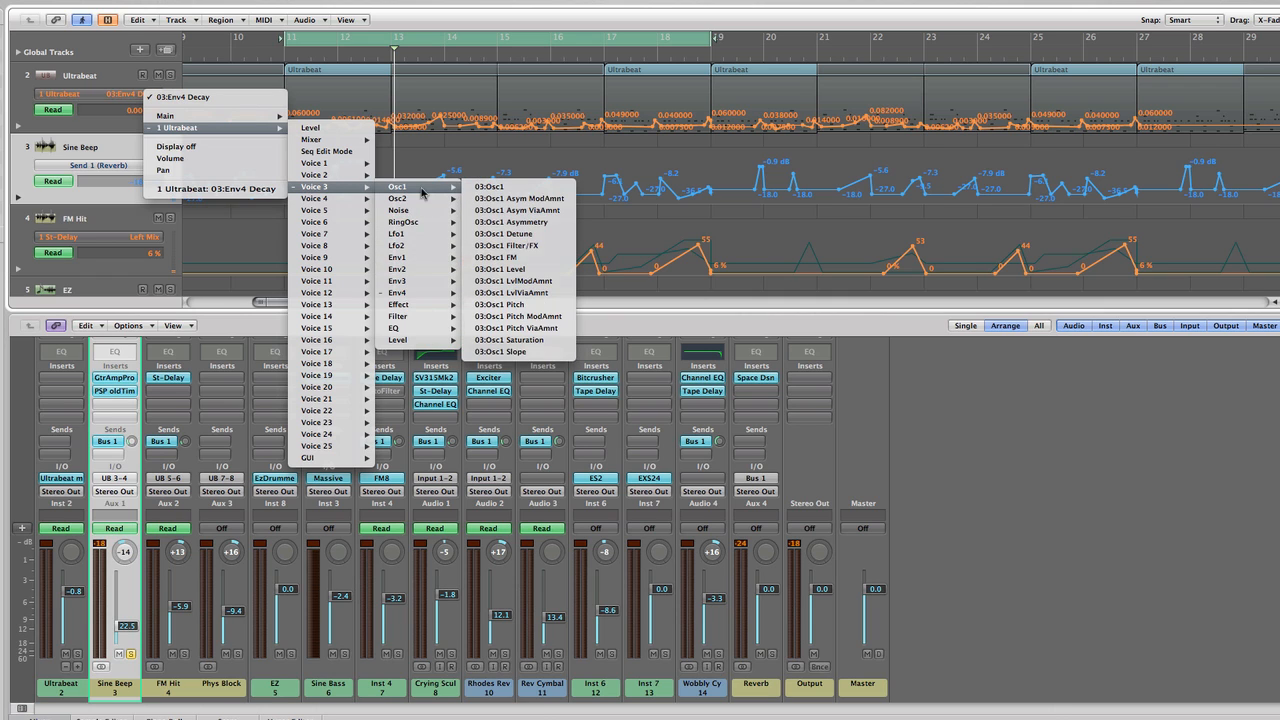
mouse_move(420, 259)
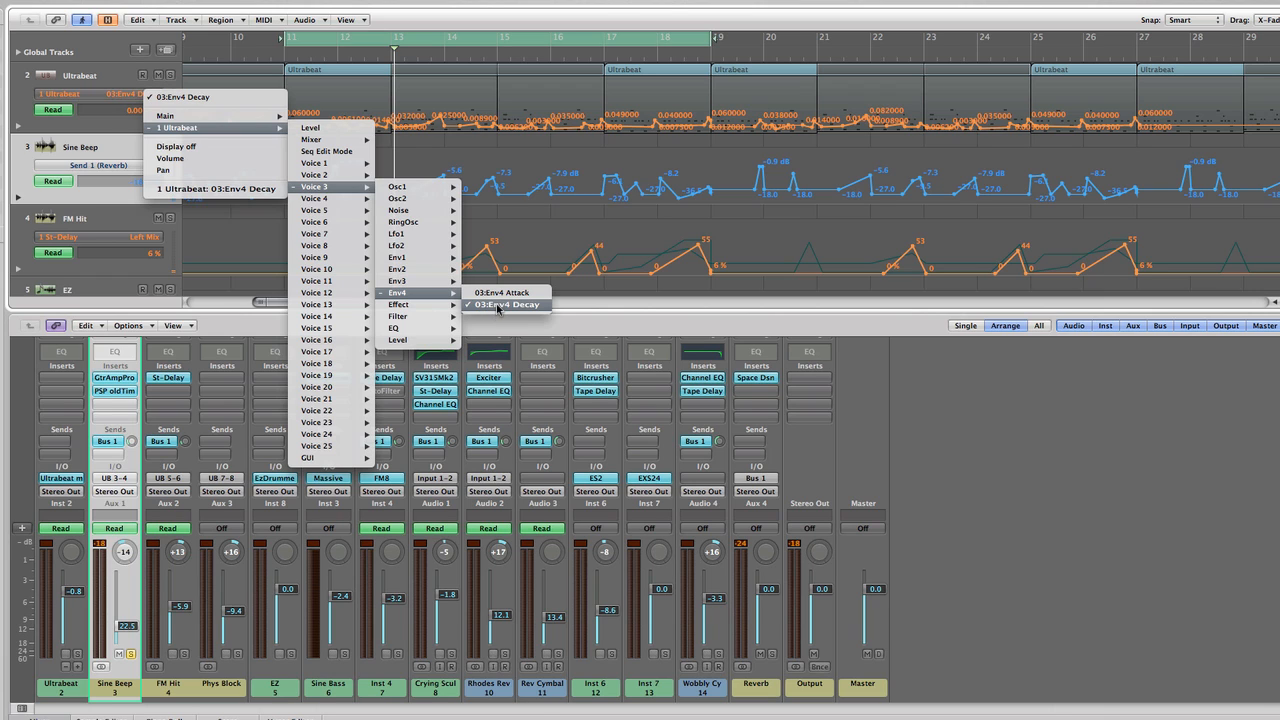
click(500, 246)
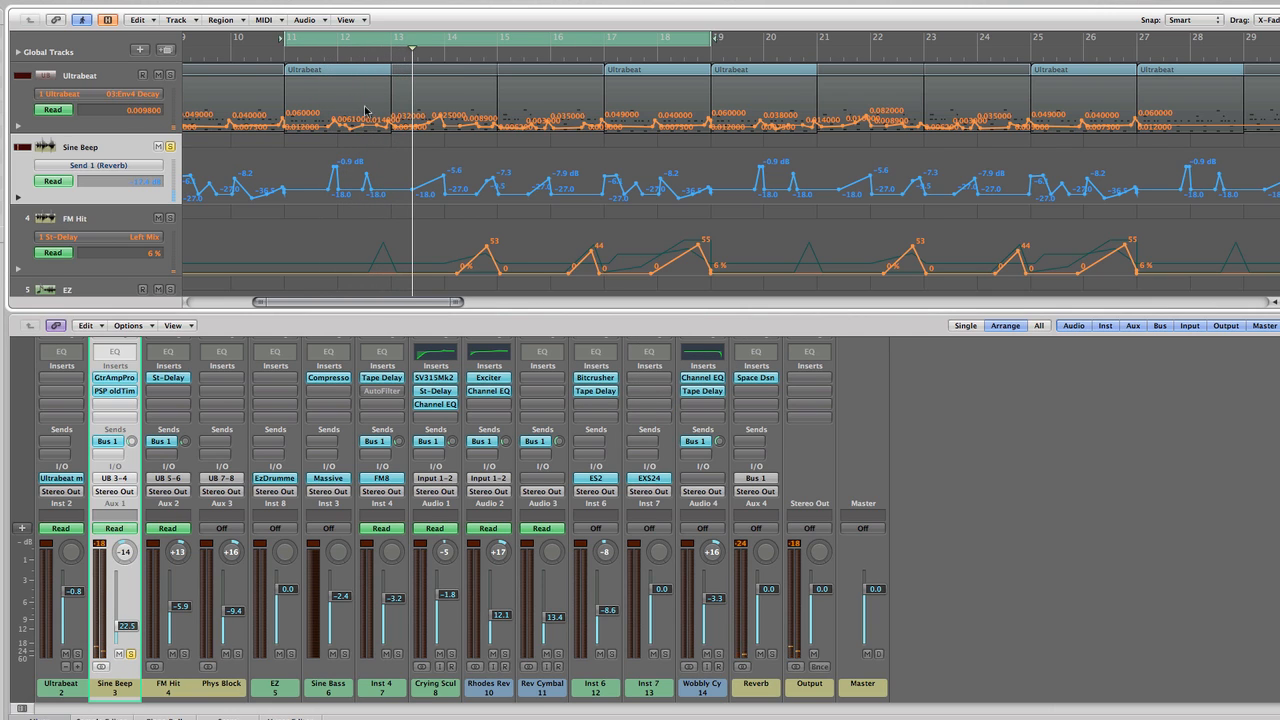
Play a short passage around bar 13 and review the automation on the Ultrabeat and Sine Beep tracks
key(space)
scroll(376, 132, down, 1)
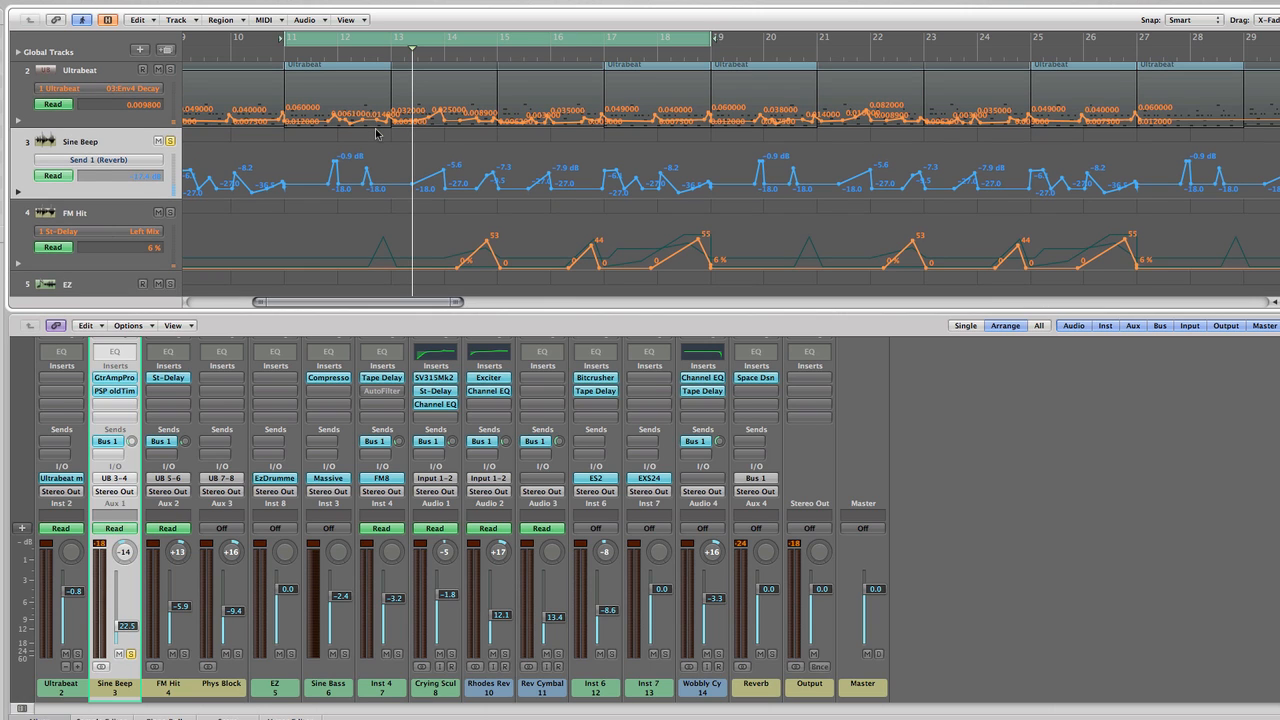
scroll(378, 134, left, 3)
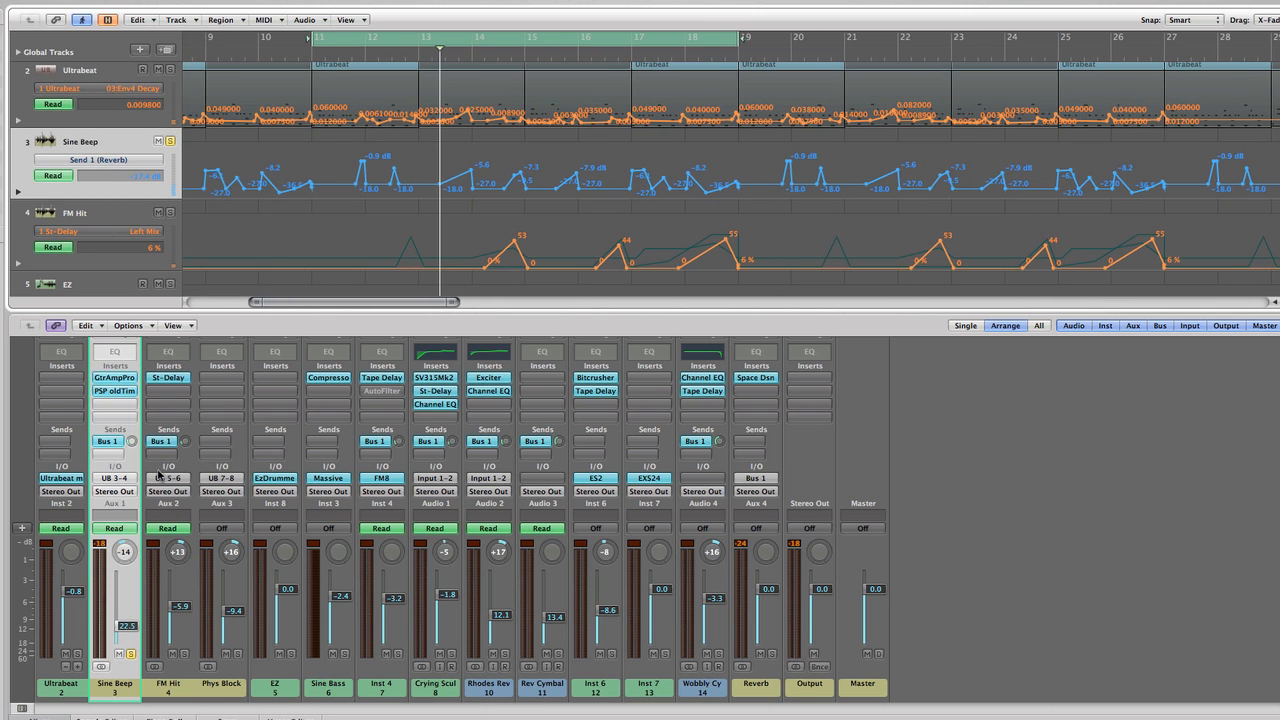
Check the Create/Select Arrange Track command for the Sine Beep mixer channel without applying it
scroll(100, 200, up, 1)
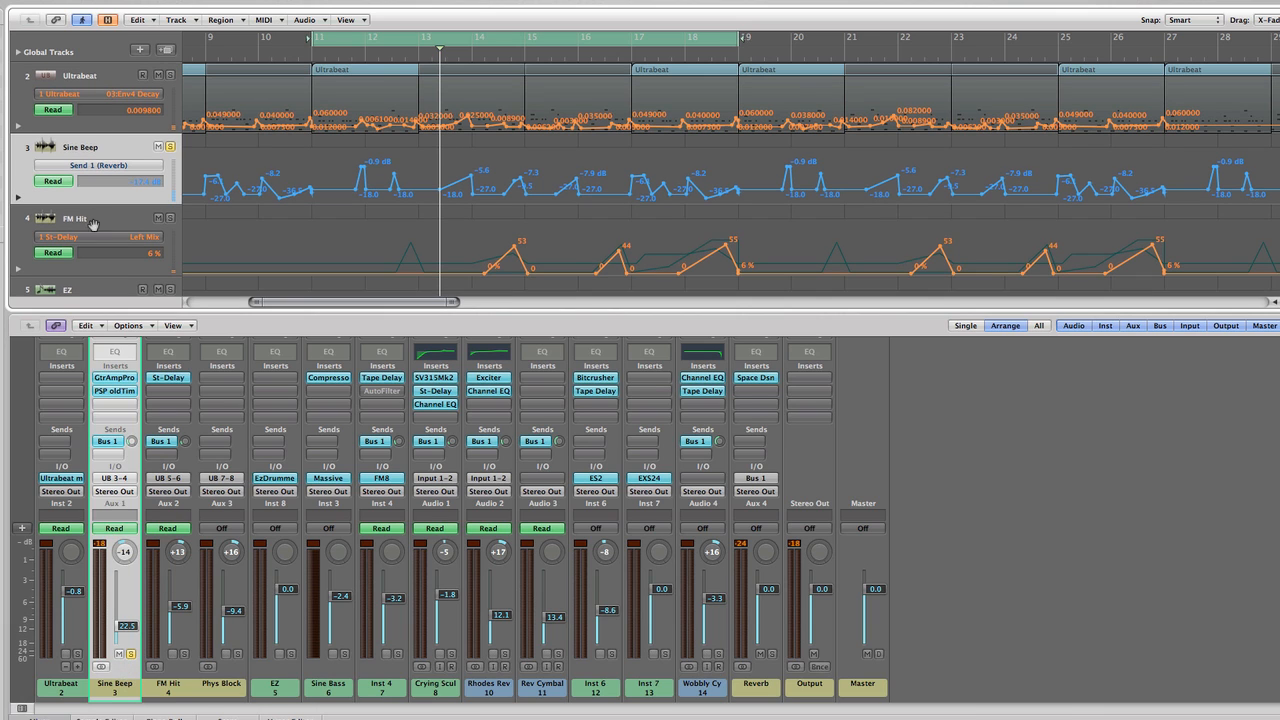
right_click(122, 678)
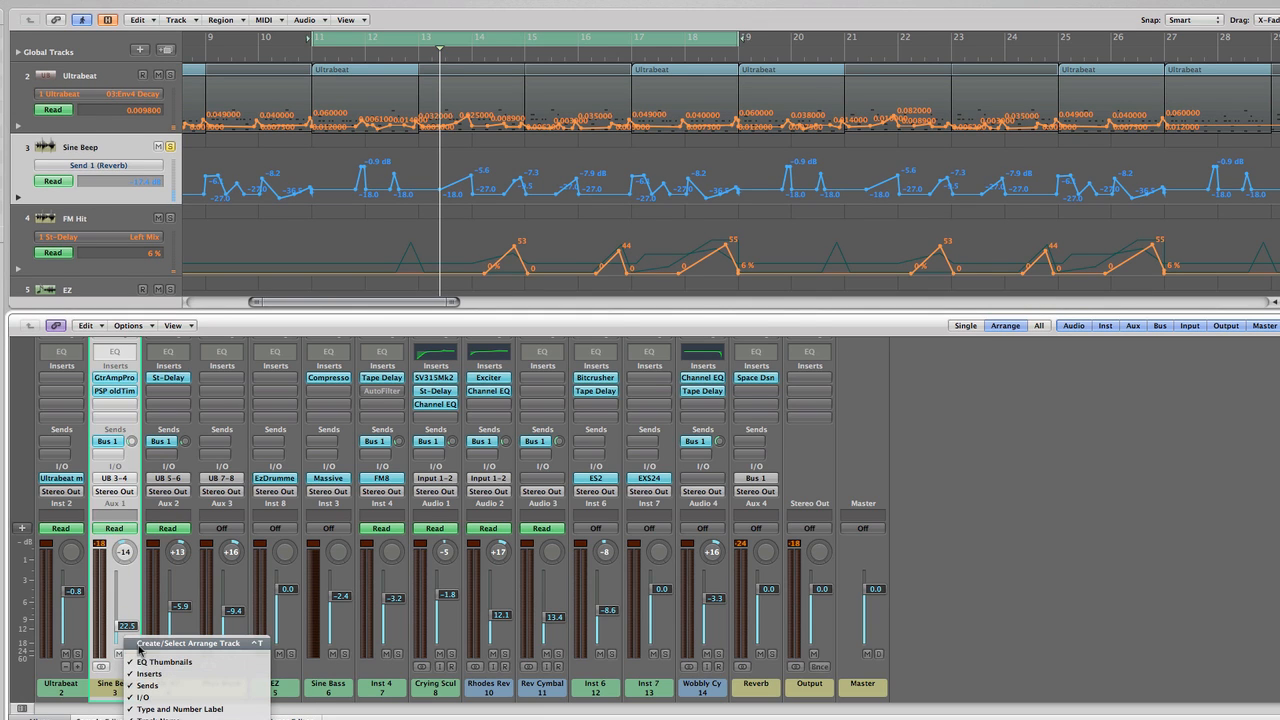
click(104, 690)
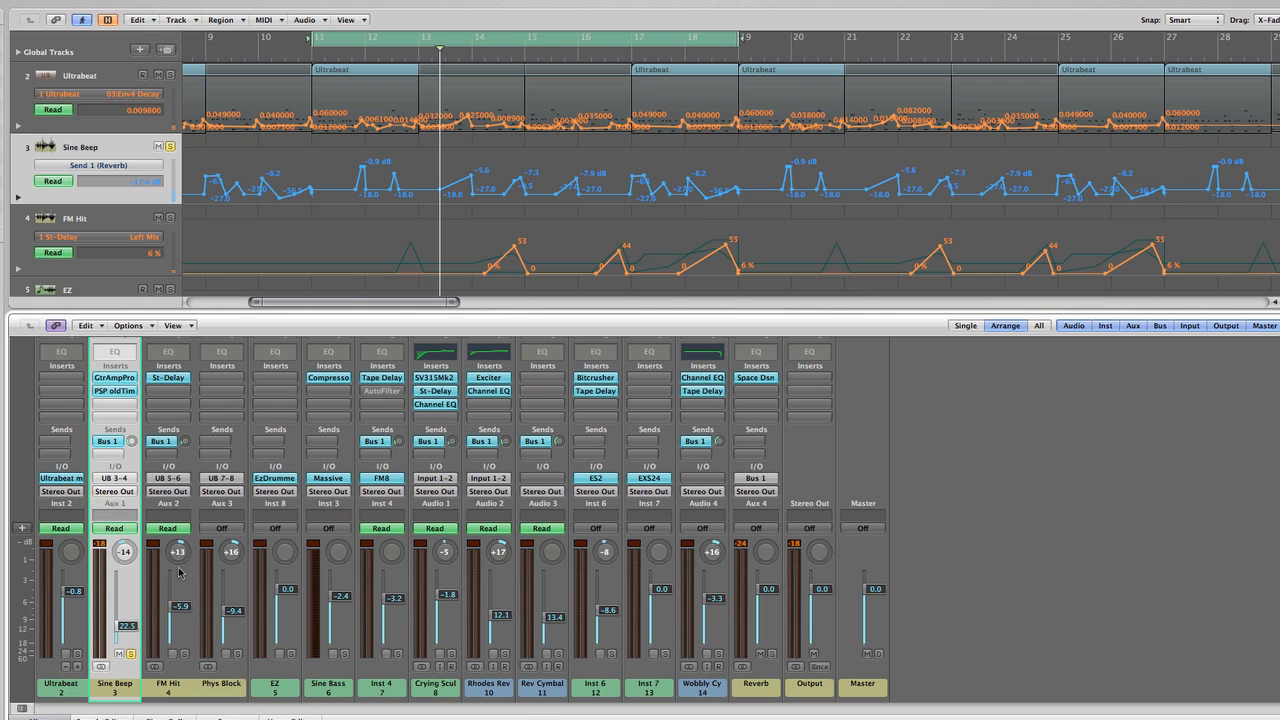
Check the Sine Beep voice's output assignment in Ultrabeat, keep it on 3-4 and close the instrument
click(76, 479)
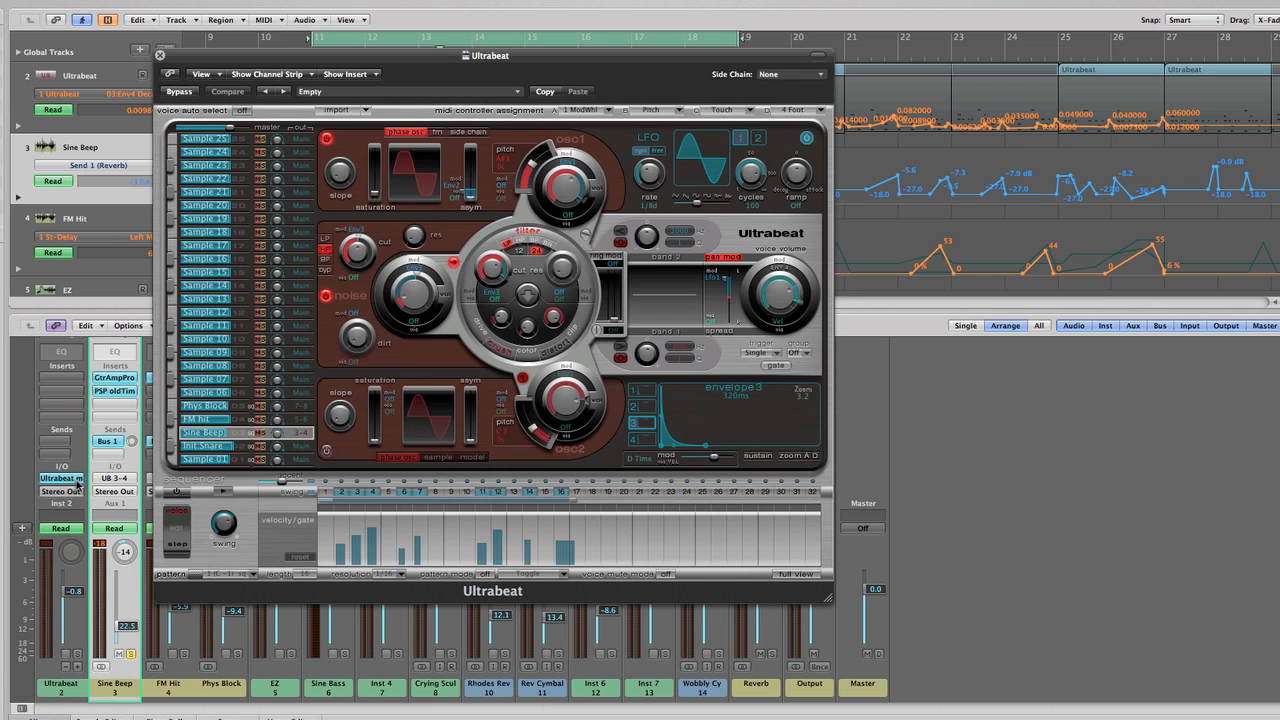
click(298, 434)
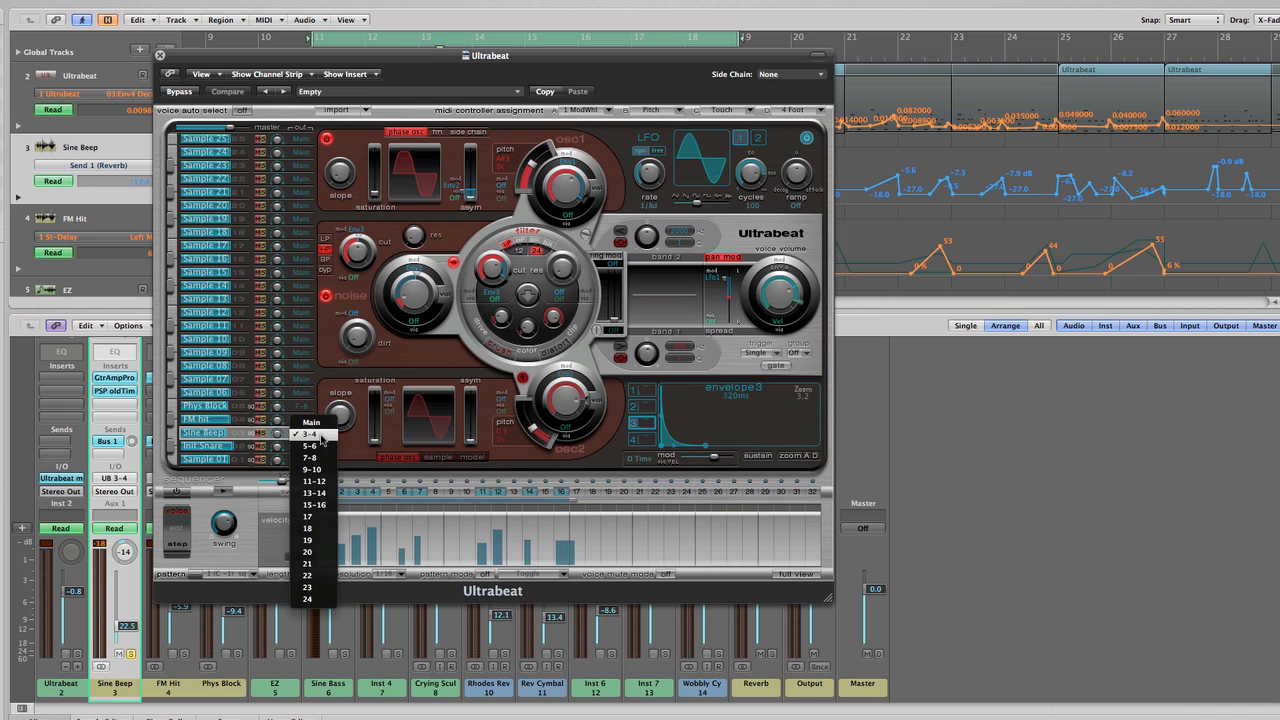
click(313, 436)
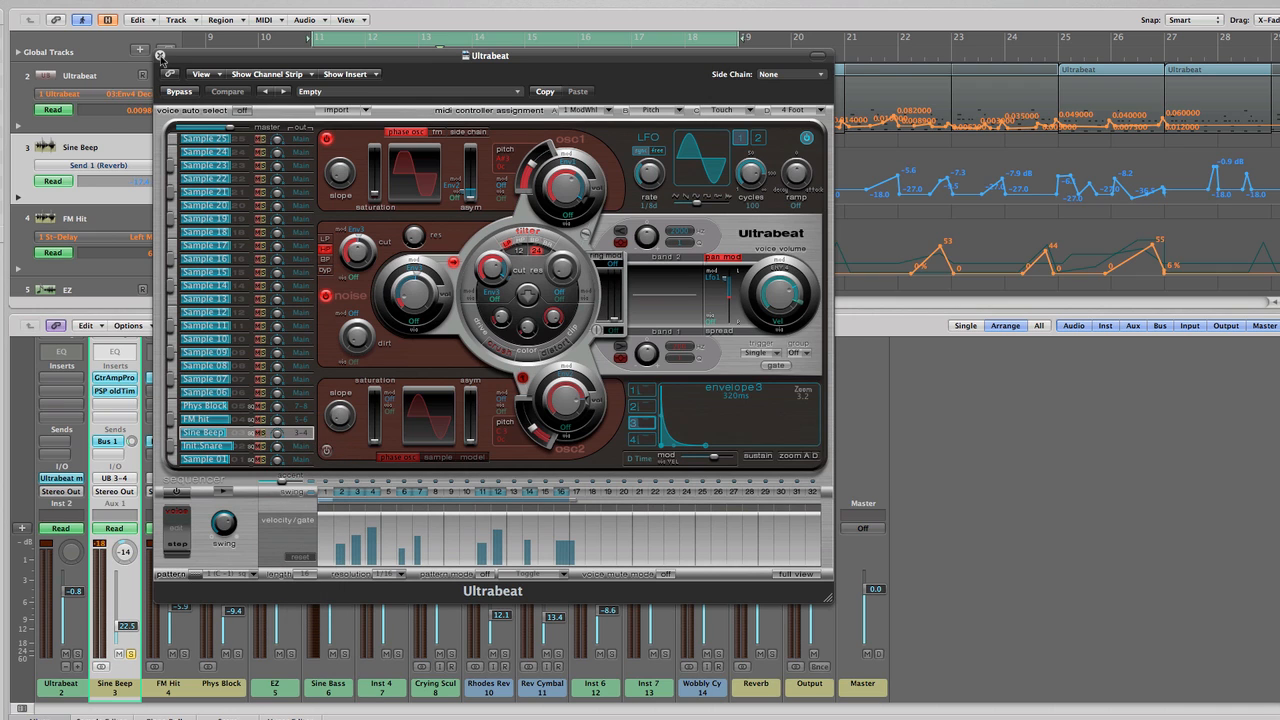
click(159, 55)
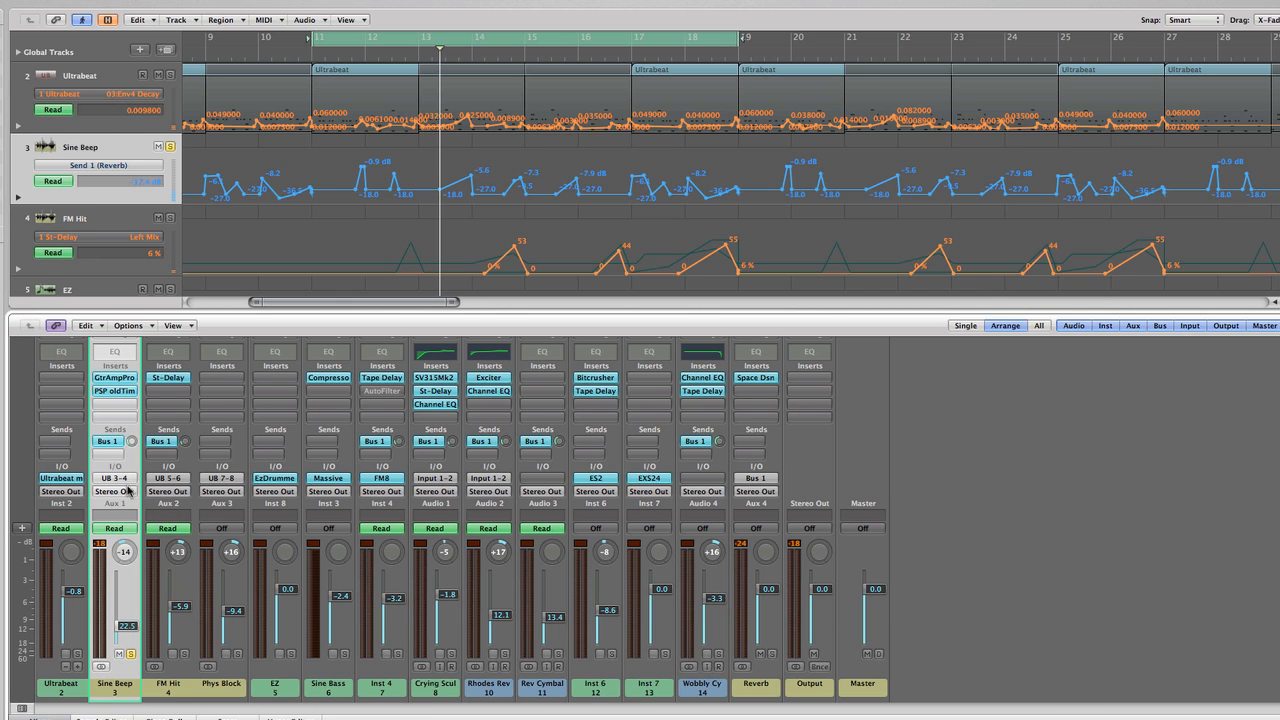
Select the FM Hit and Phys Block mixer channels in turn, ending on FM Hit
click(178, 685)
click(220, 690)
click(188, 689)
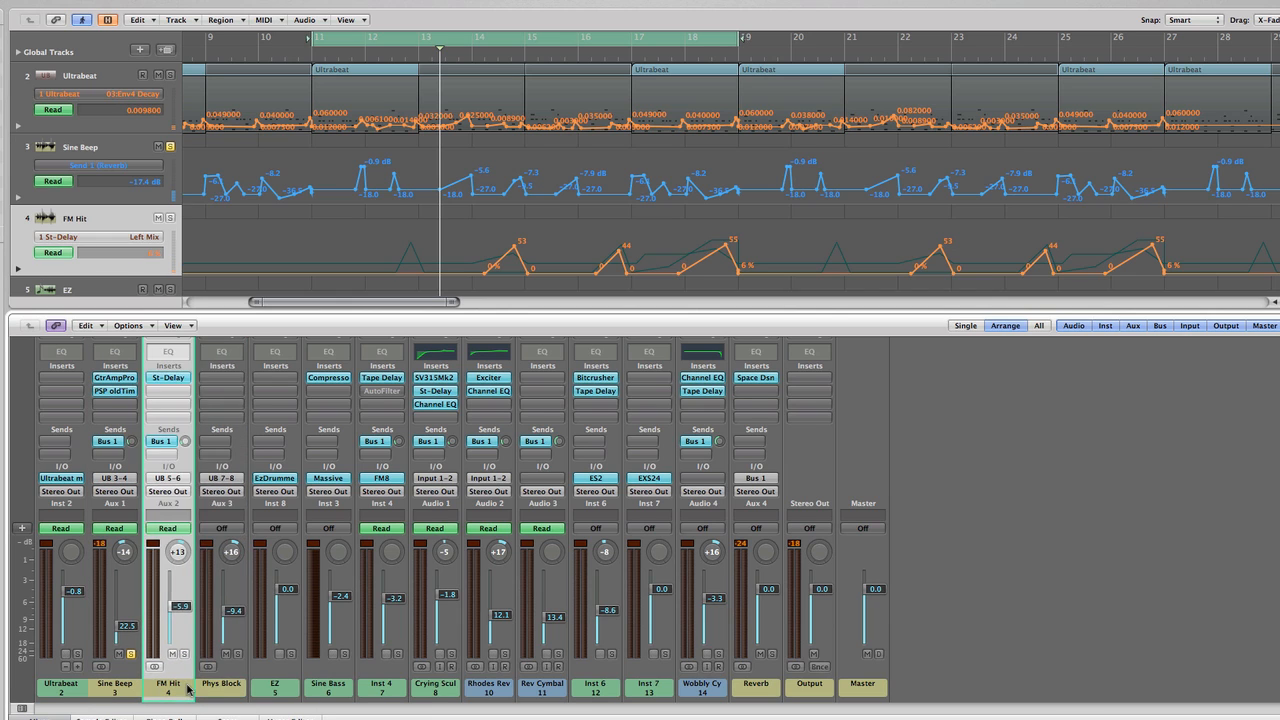
Step through the Phys Block, Sine Beep and FM Hit mixer channels and check the Phys Block Create/Select Arrange Track command without applying it
click(220, 690)
click(136, 695)
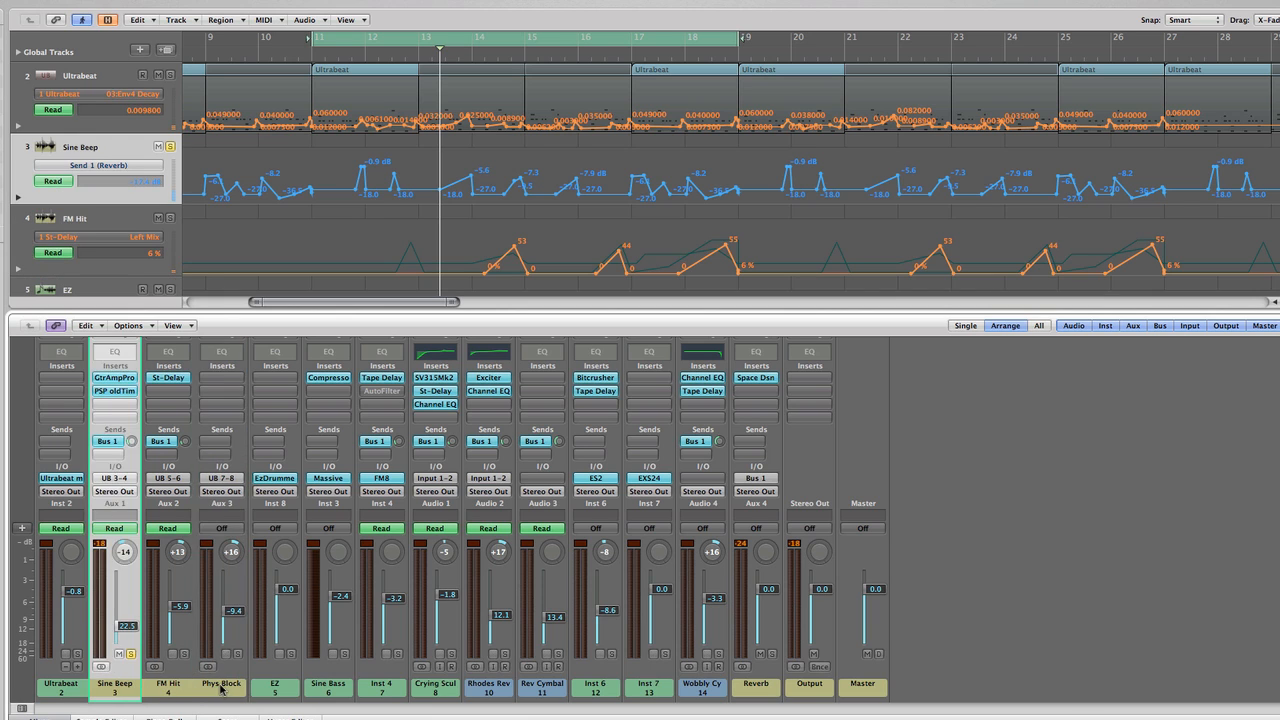
click(222, 688)
click(176, 689)
right_click(225, 689)
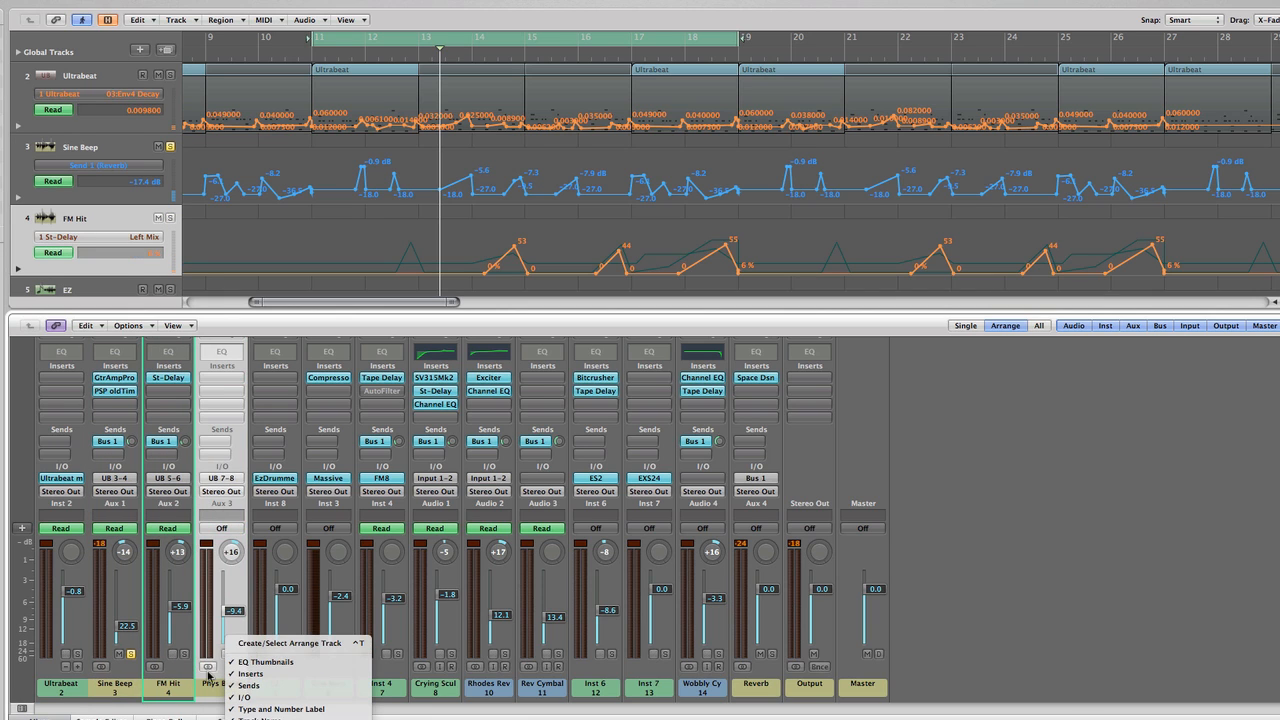
click(126, 689)
Select the Sine Beep mixer channel and play its soloed part between bars 11 and 13
click(126, 689)
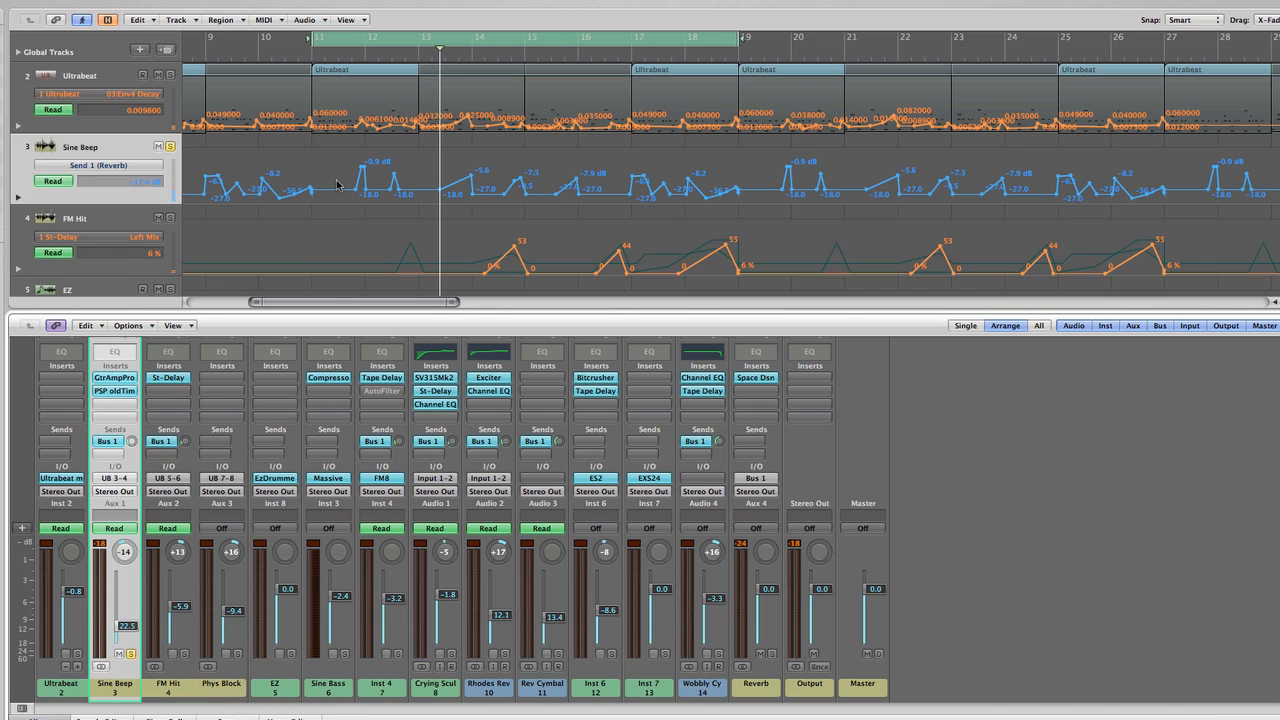
scroll(320, 186, right, 2)
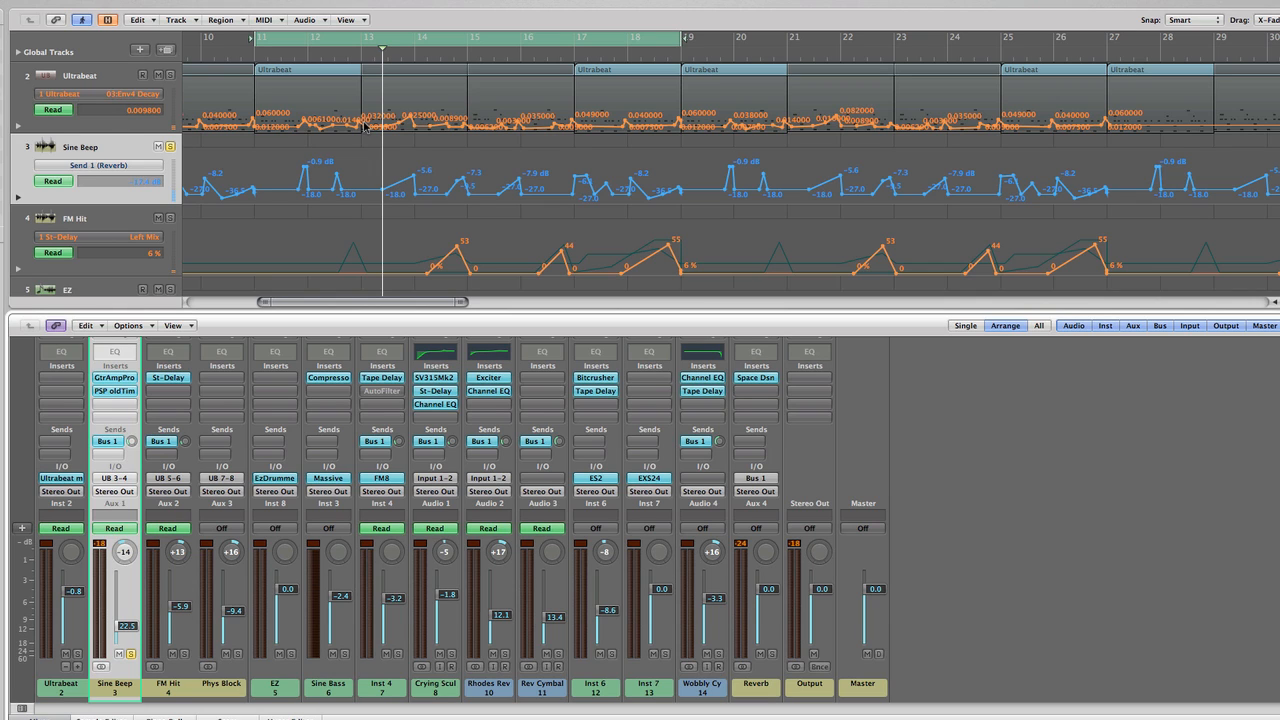
key(space)
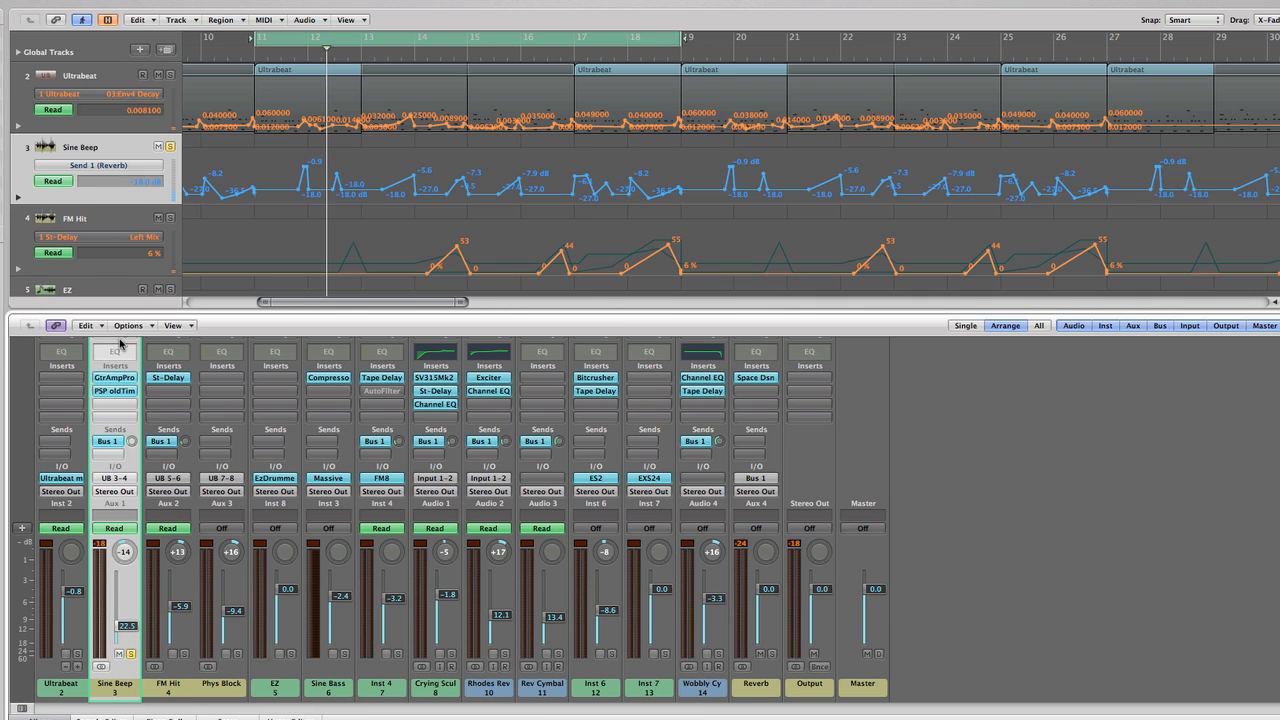
Review the Guitar Amp Pro insert and the Amps and Pedals plug-in choices on the Sine Beep channel, keeping the insert, and close the plug-in
click(114, 378)
drag(71, 4, 240, 164)
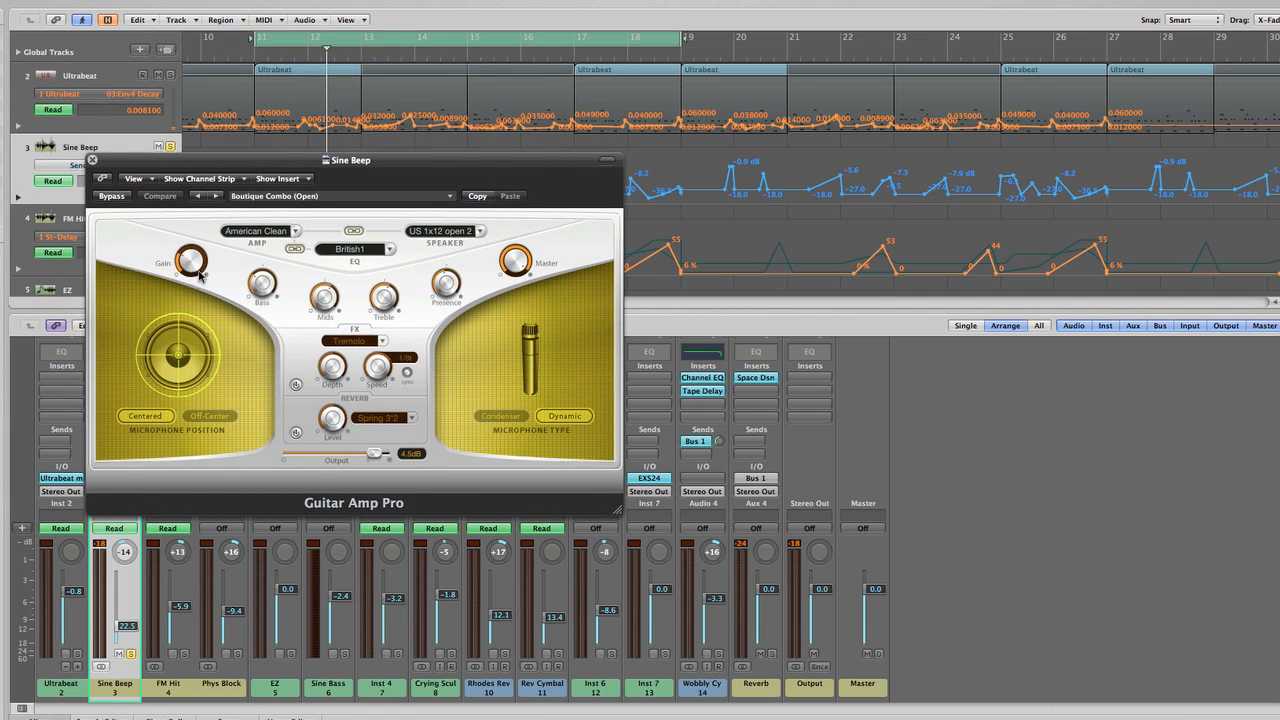
drag(160, 165, 375, 180)
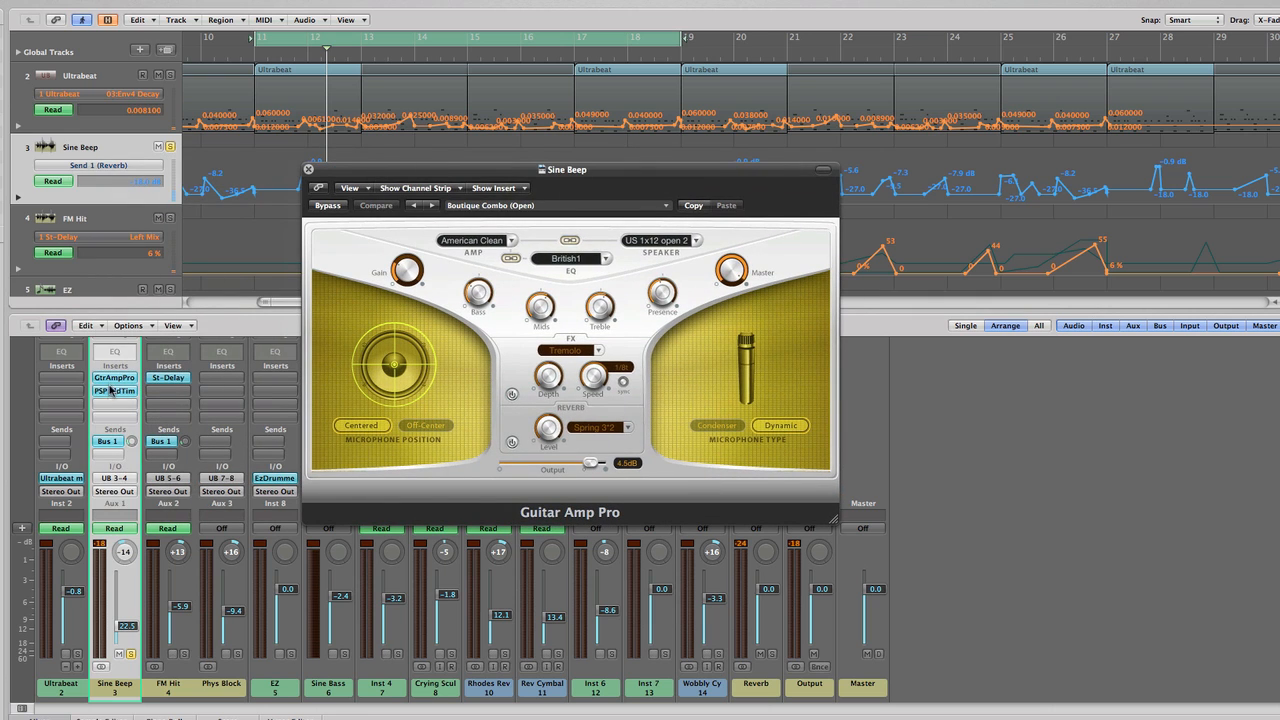
click(110, 382)
mouse_move(143, 418)
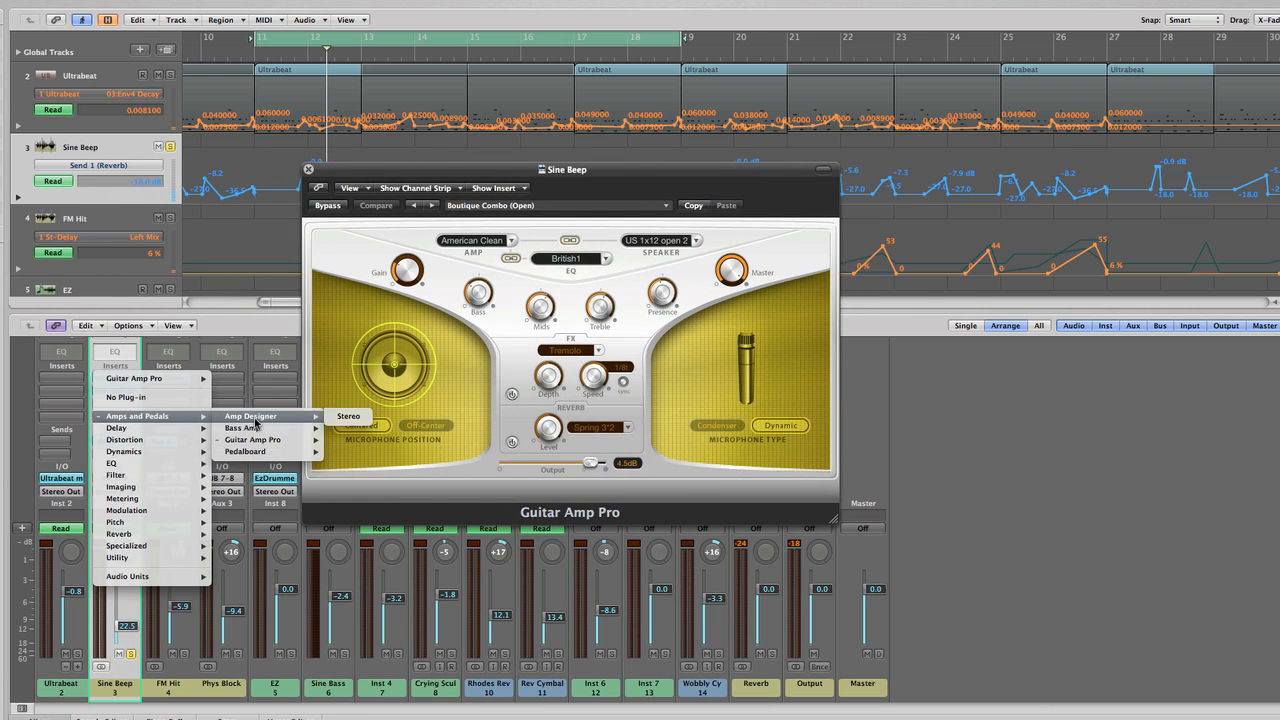
click(133, 358)
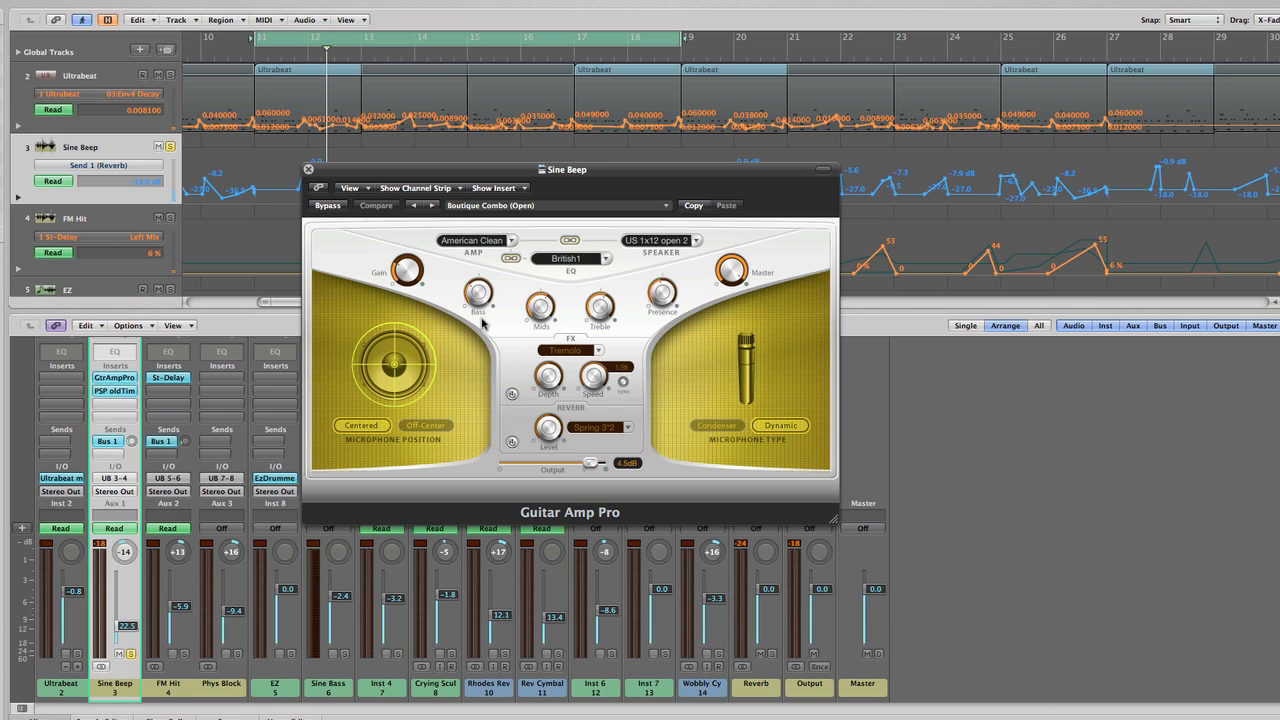
click(309, 170)
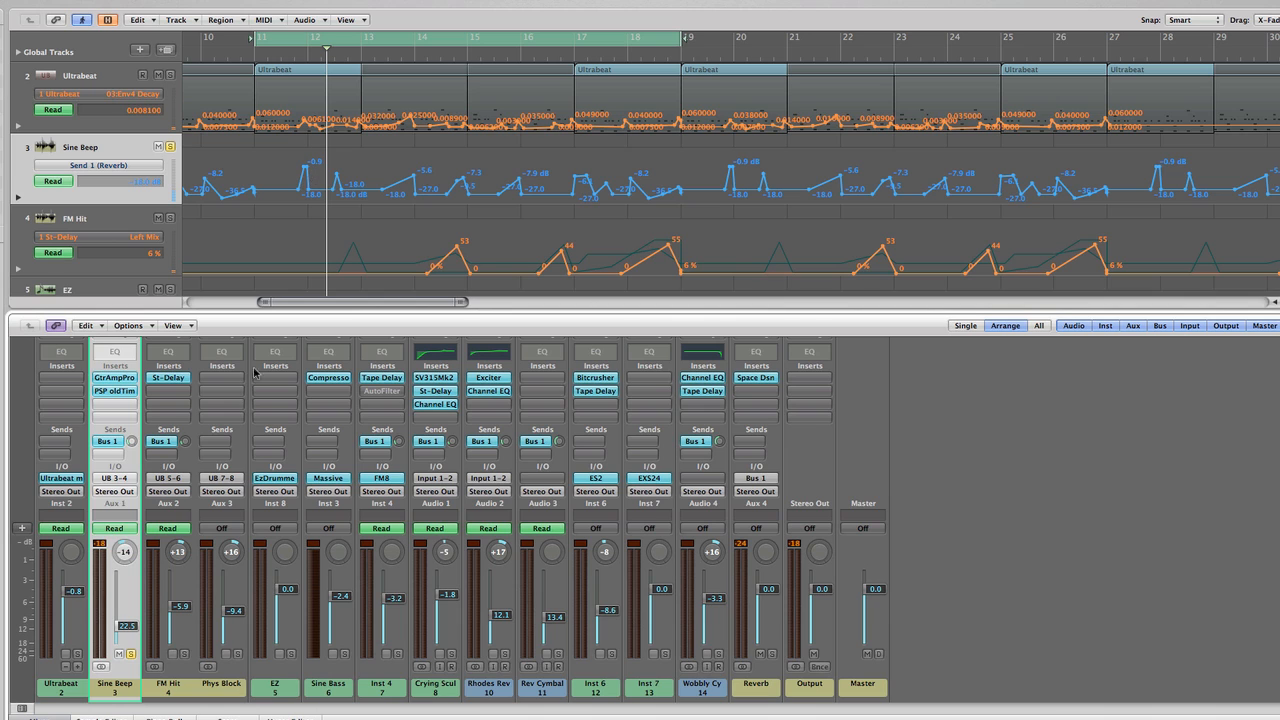
Select the FM Hit channel, move the solo from Sine Beep to FM Hit and play the passage from bar 12
click(178, 698)
click(131, 653)
click(184, 653)
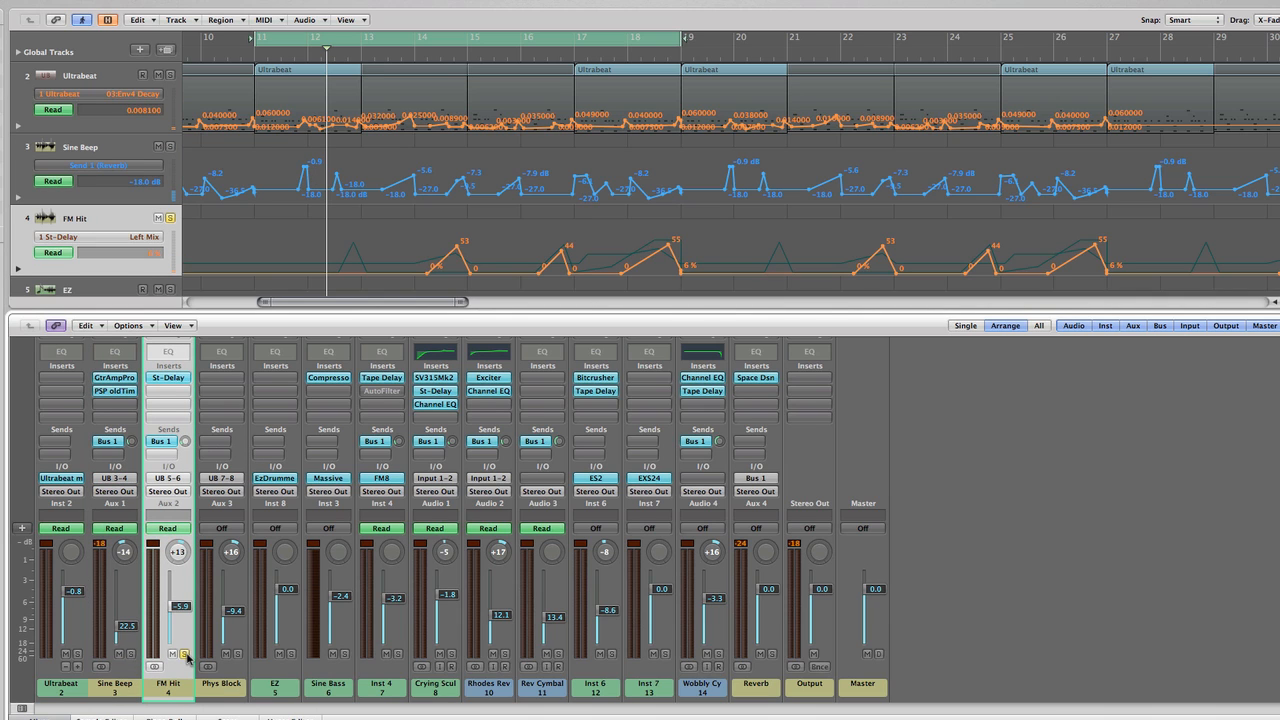
key(space)
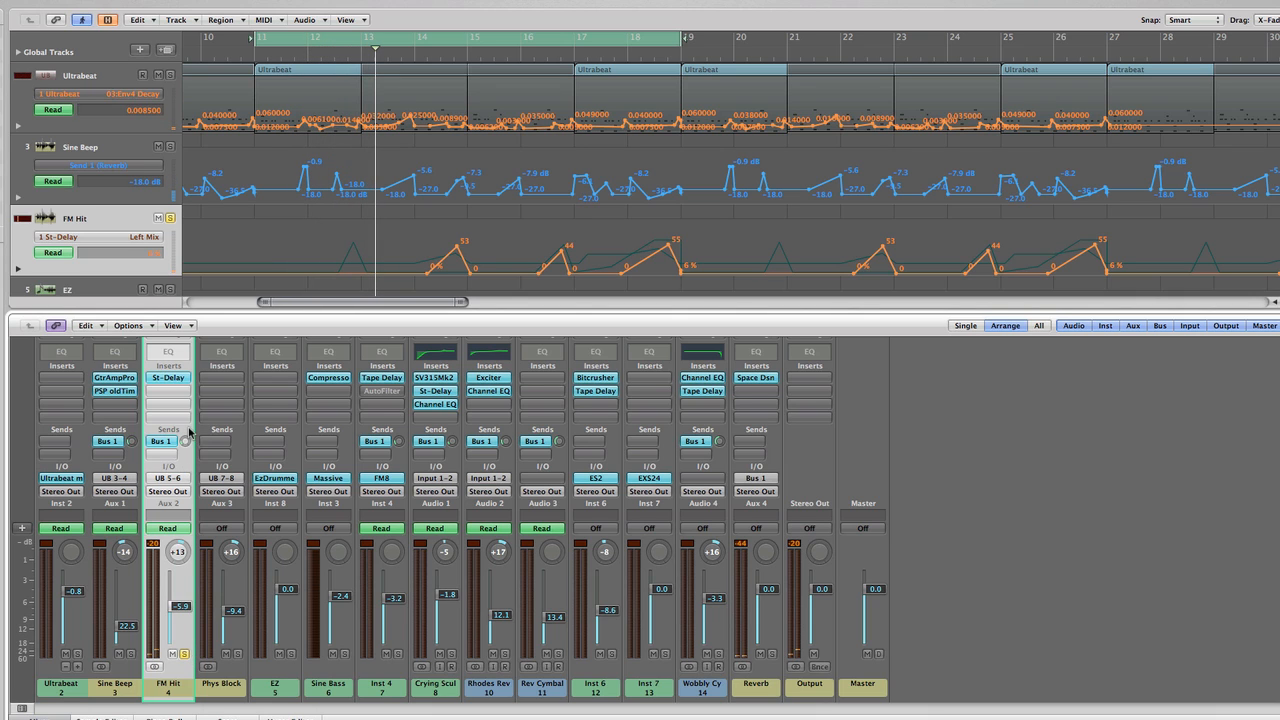
Open Ultrabeat and examine the FM hit voice's oscillator 2, FM amount and envelope 2 settings
scroll(281, 210, down, 2)
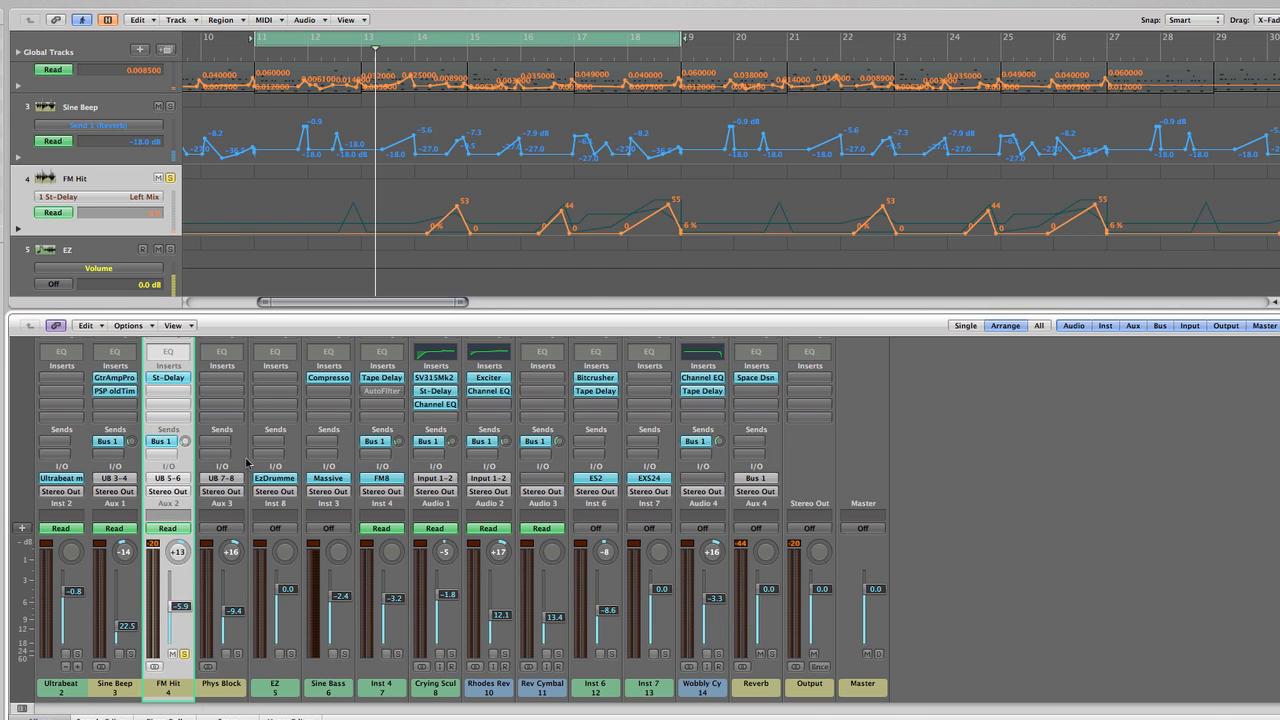
click(63, 479)
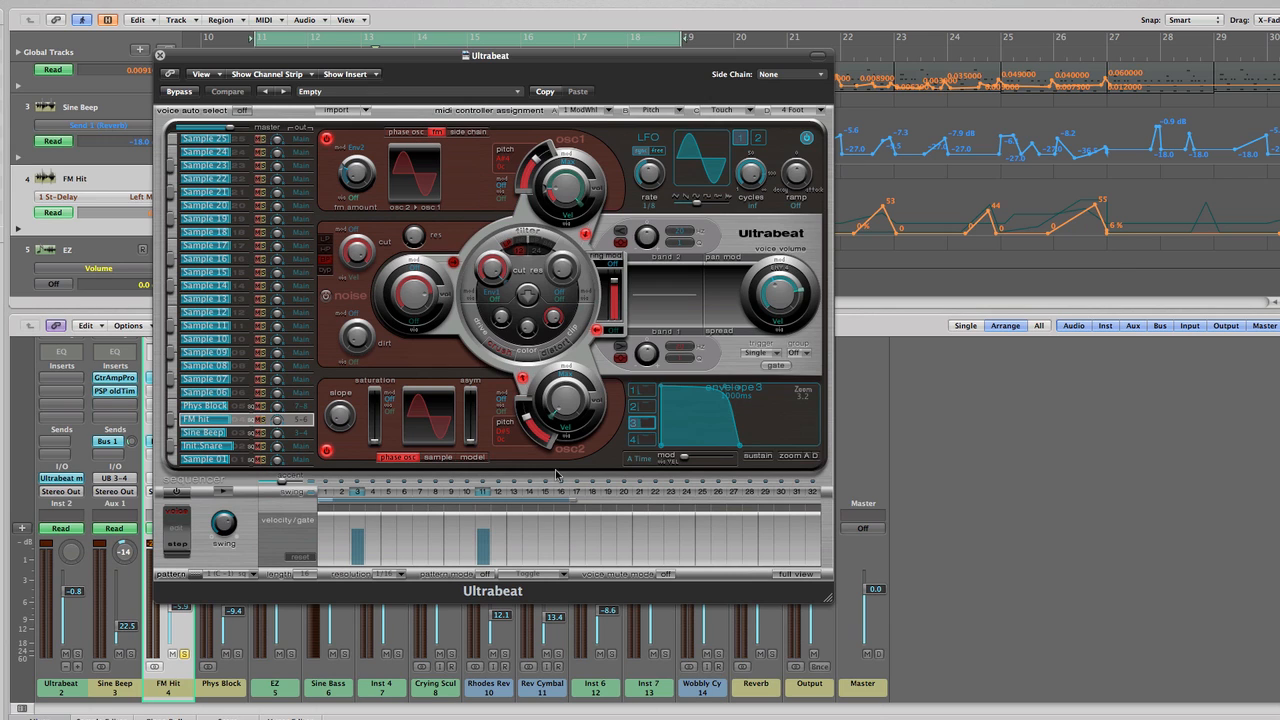
drag(562, 407, 562, 417)
mouse_move(564, 409)
mouse_move(357, 176)
mouse_down()
mouse_move(357, 110)
mouse_move(347, 178)
mouse_up()
click(633, 407)
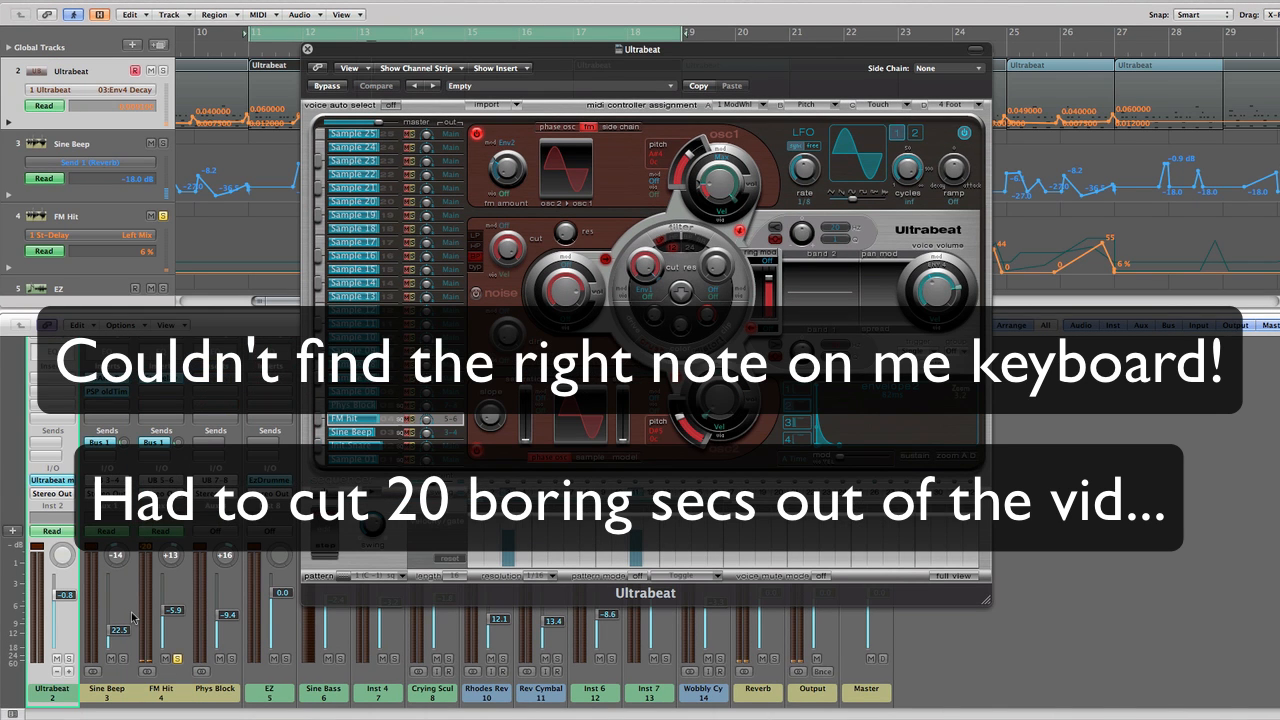
Examine the pitch controls of oscillators 1 and 2 on the FM hit voice and close Ultrabeat
drag(449, 52, 362, 56)
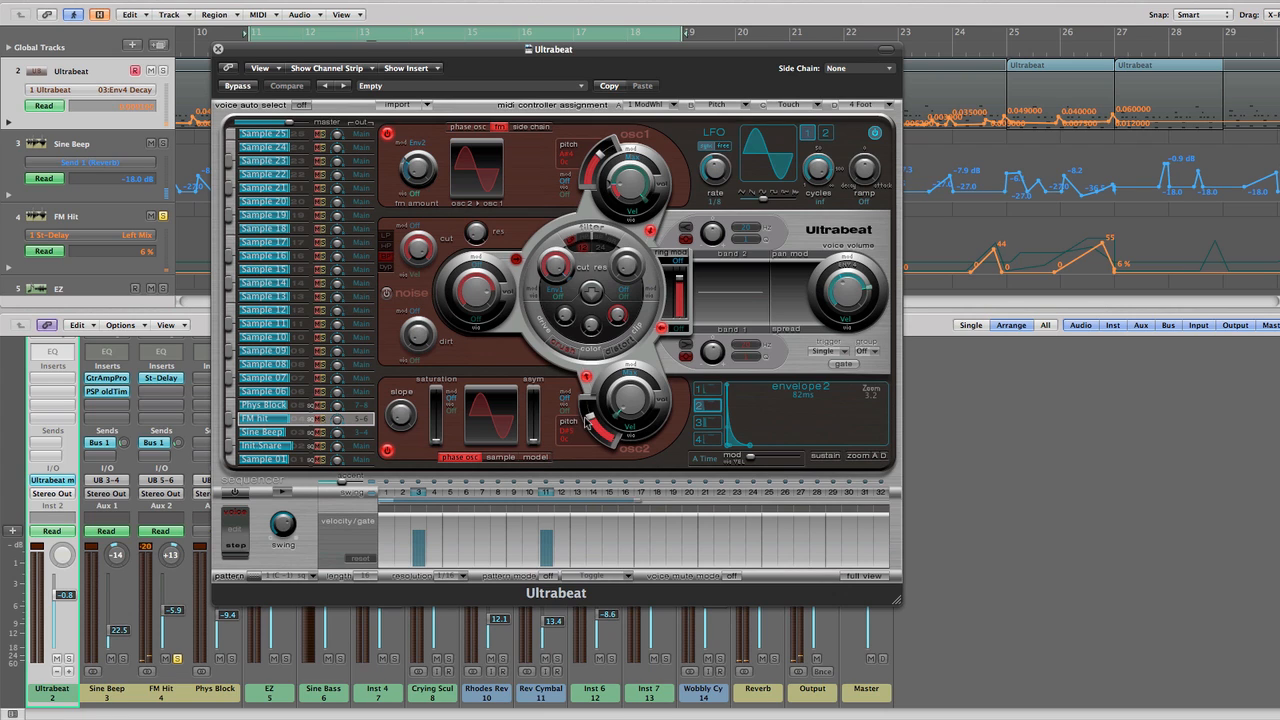
mouse_move(590, 418)
mouse_down()
mouse_move(590, 400)
mouse_move(592, 424)
mouse_up()
mouse_move(594, 174)
mouse_down()
mouse_move(603, 148)
mouse_move(604, 162)
mouse_up()
drag(596, 426, 592, 421)
click(218, 48)
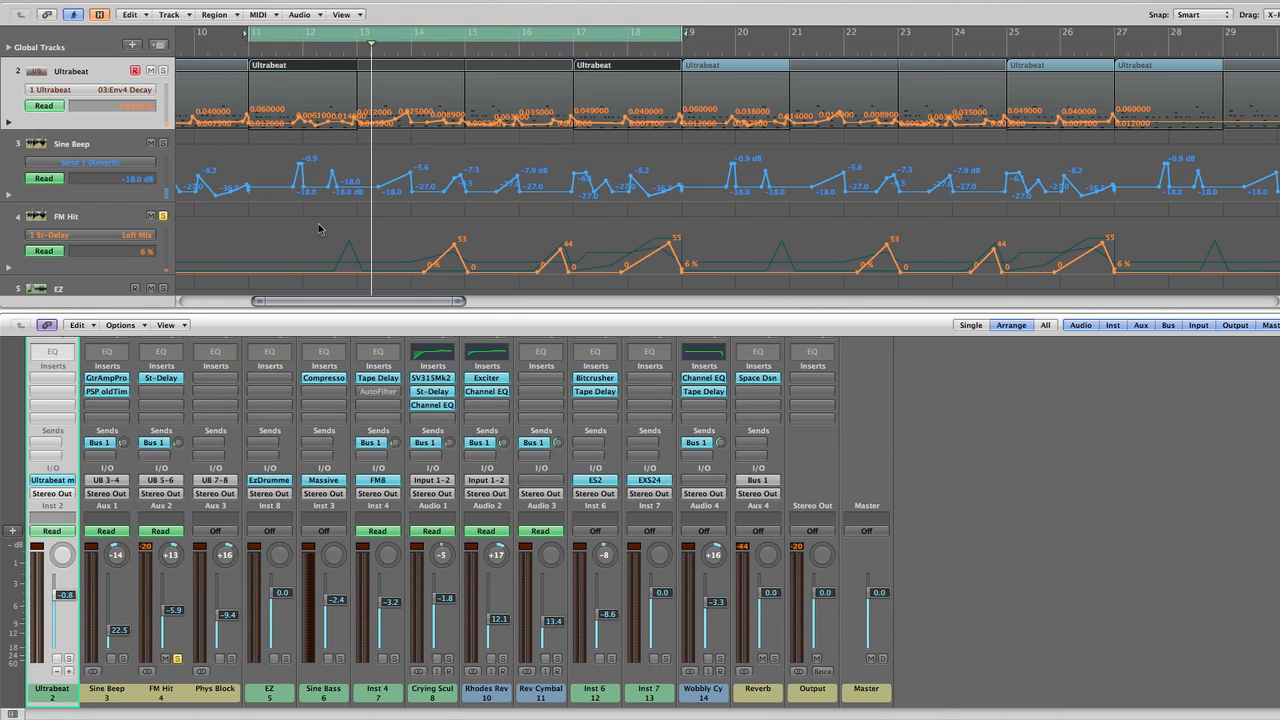
Select the FM Hit channel, briefly recheck Ultrabeat, and check the channel's Create/Select Arrange Track command without applying it
scroll(319, 229, down, 1)
click(176, 704)
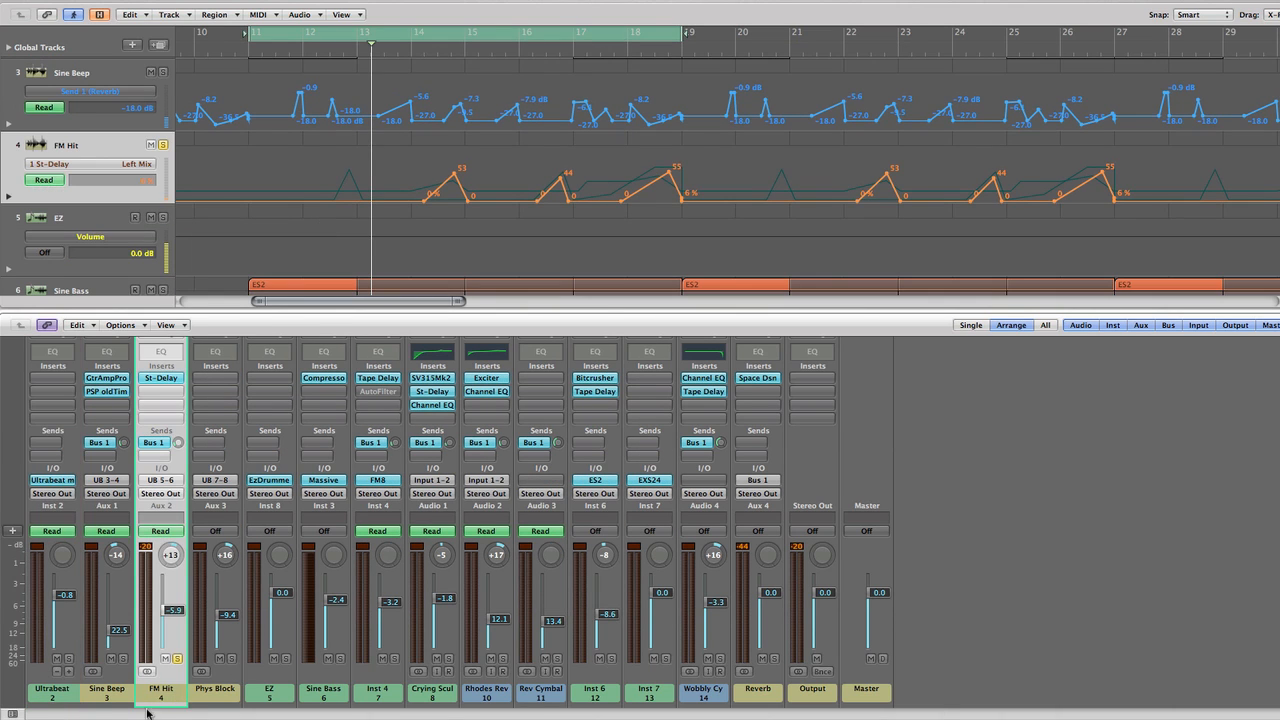
click(52, 480)
click(218, 48)
right_click(169, 686)
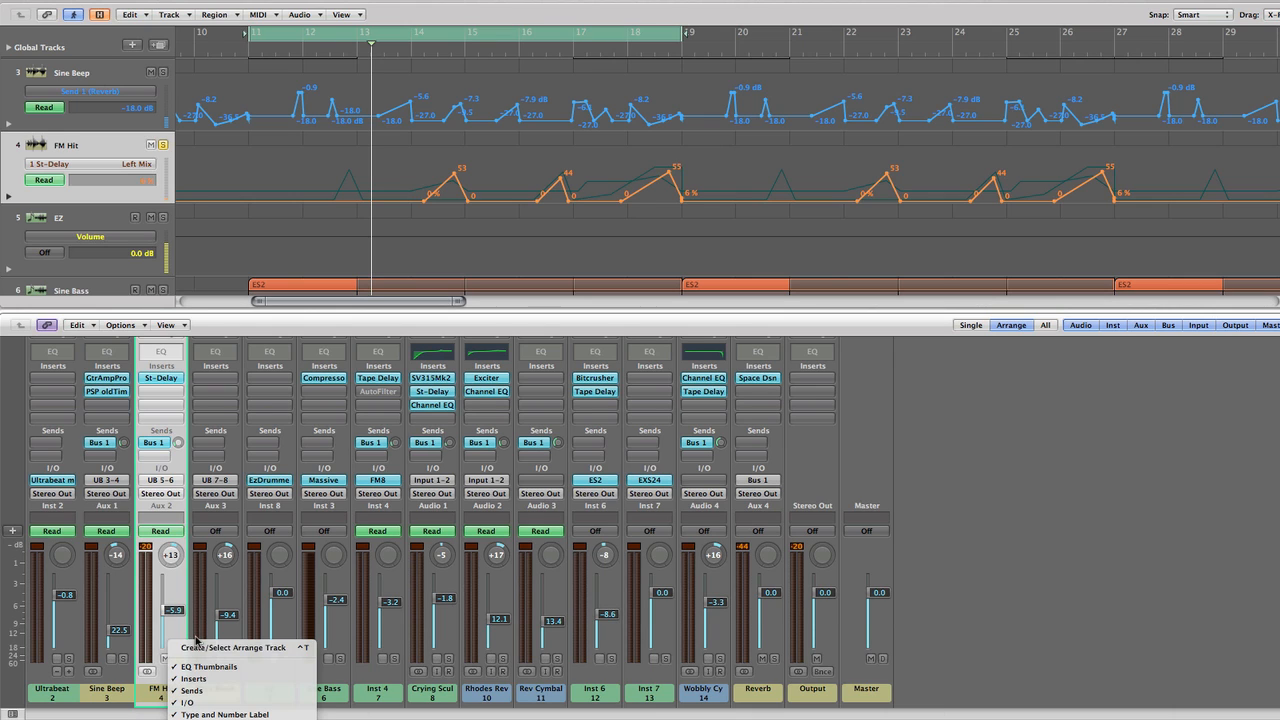
click(153, 681)
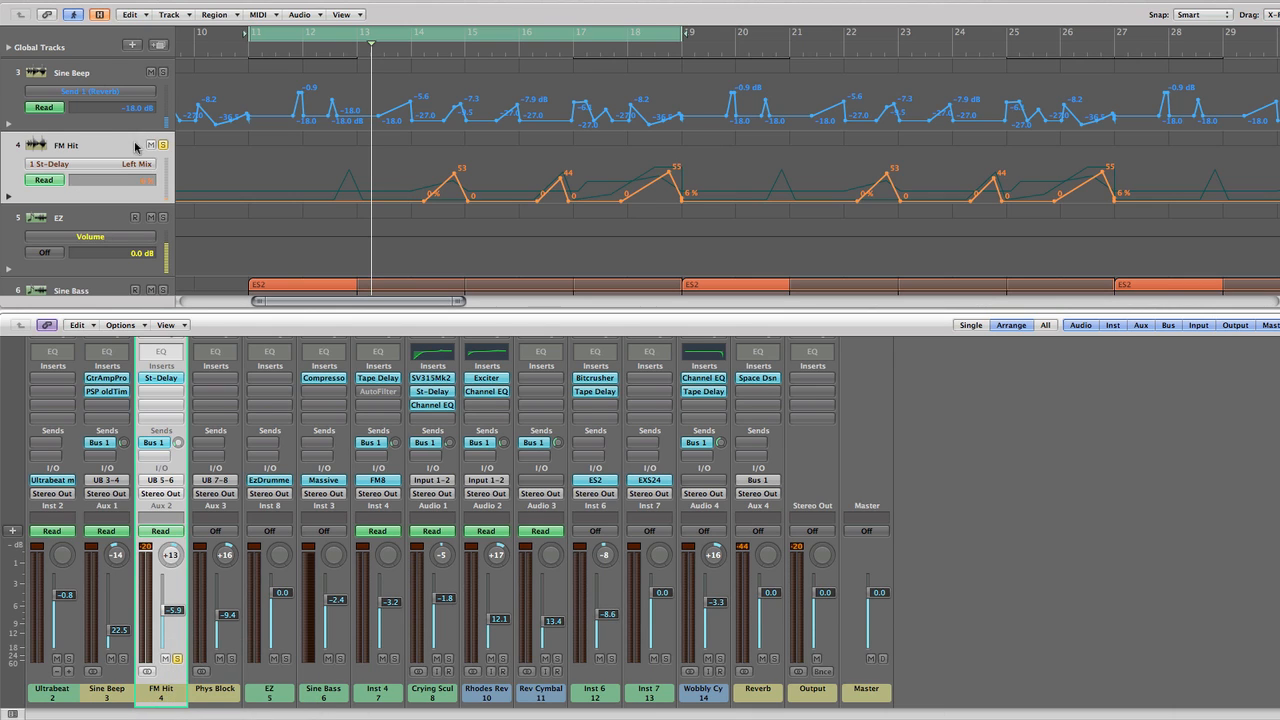
Place the playhead just after bar 12, ahead of the FM Hit delay automation
scroll(347, 210, right, 2)
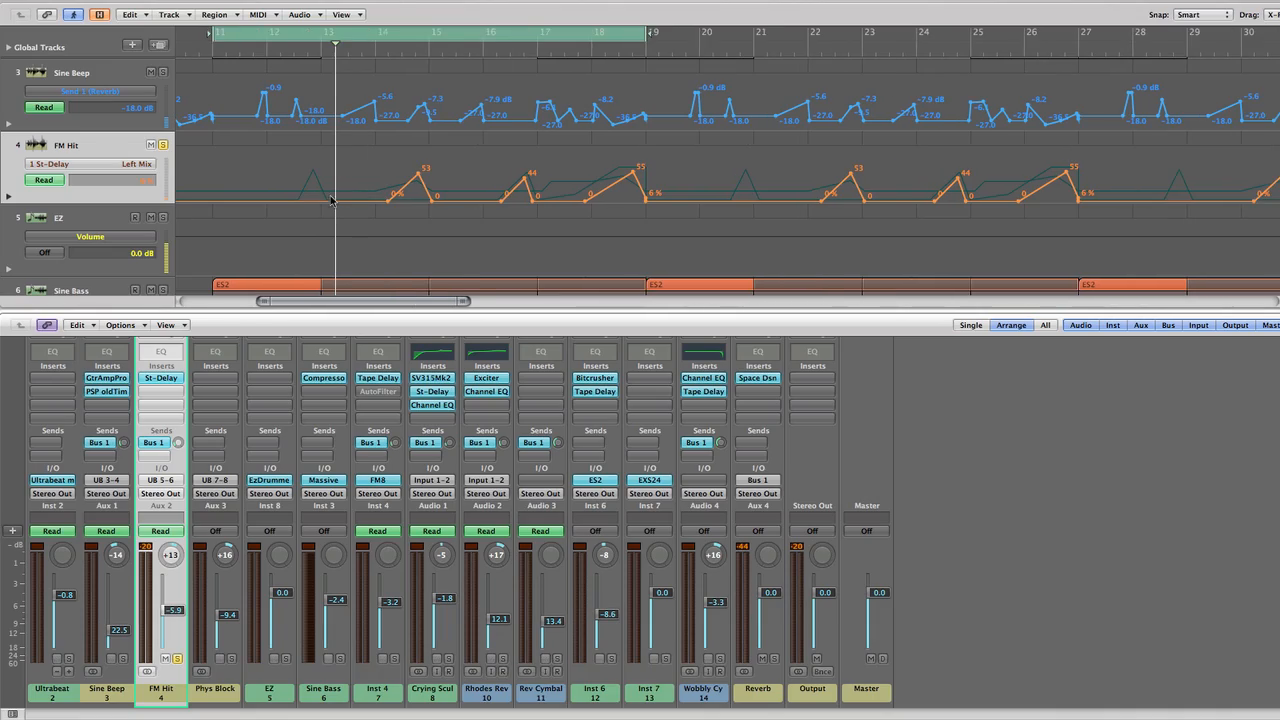
scroll(331, 200, left, 6)
click(407, 55)
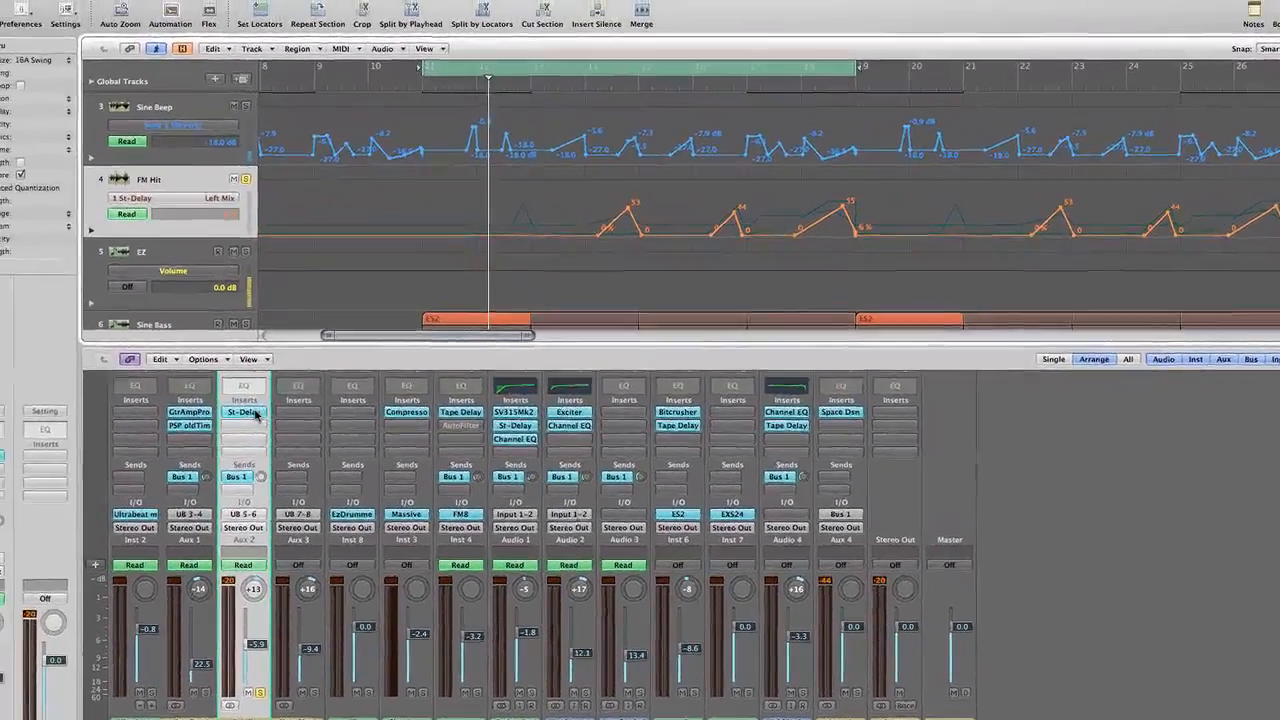
Review the FM Hit channel's Stereo Delay settings, close the plug-in and switch the track's displayed automation to St-Delay Right Mix
double_click(168, 380)
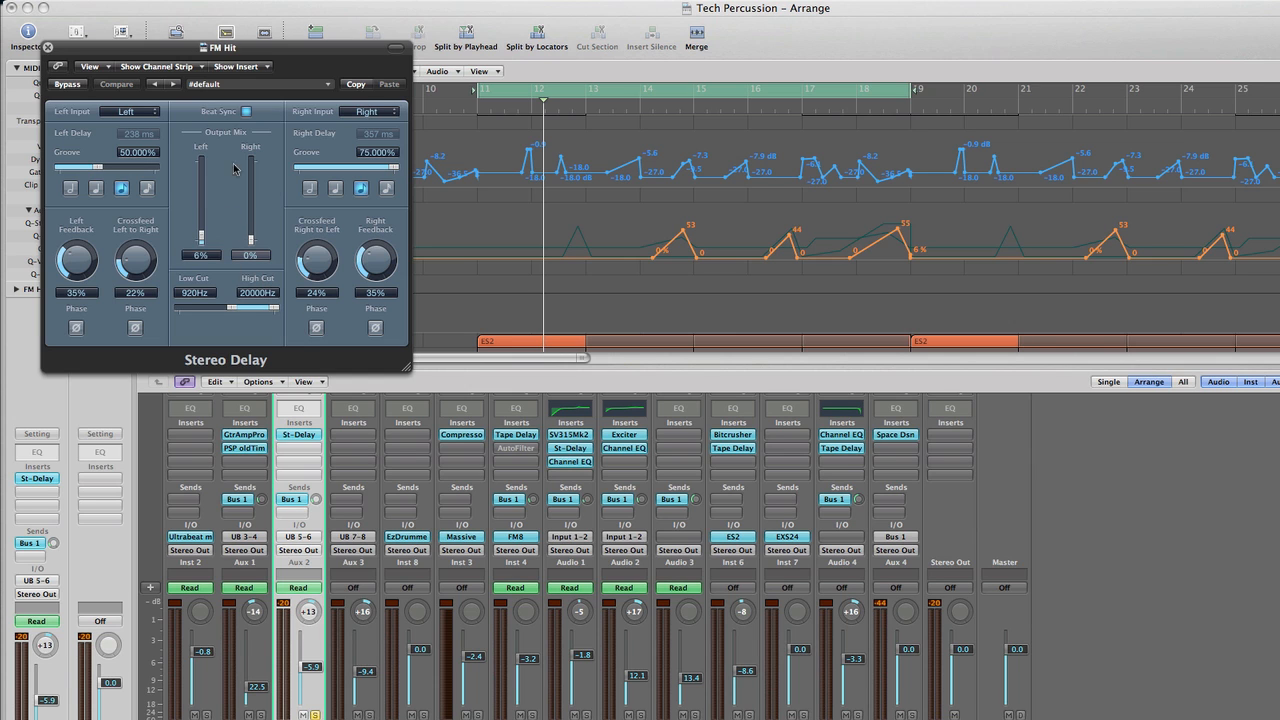
drag(127, 57, 241, 112)
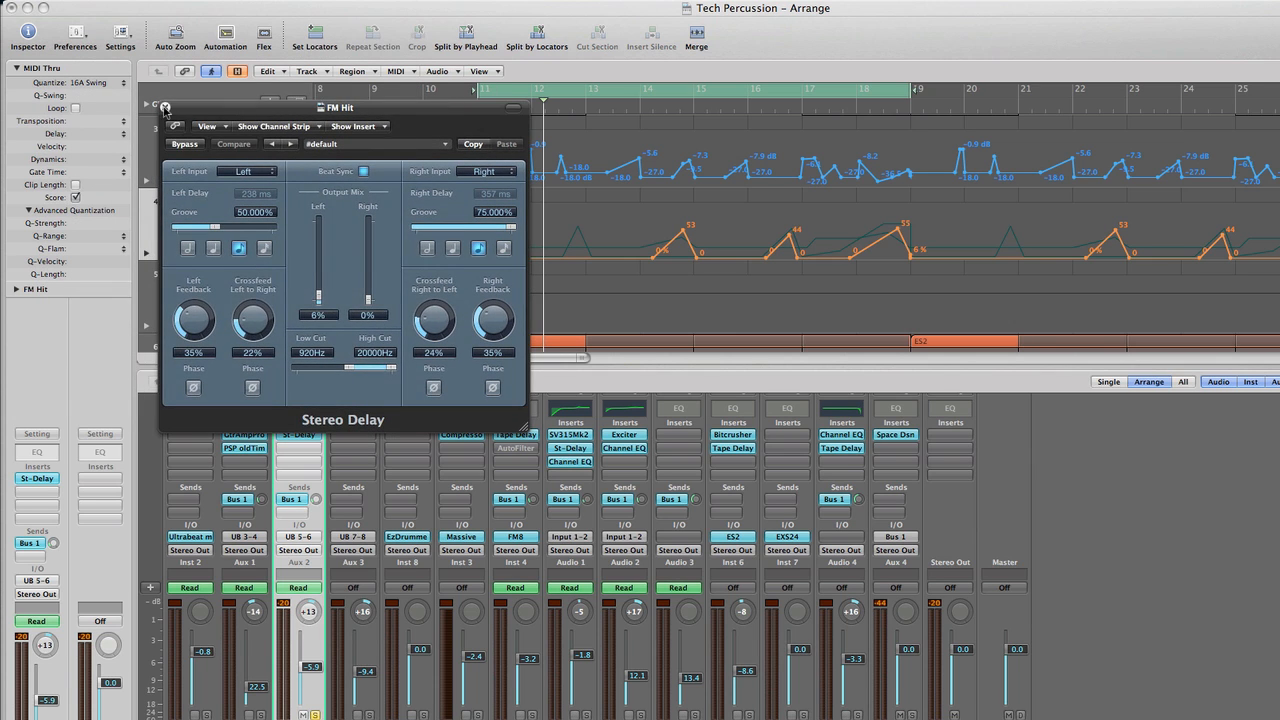
click(162, 104)
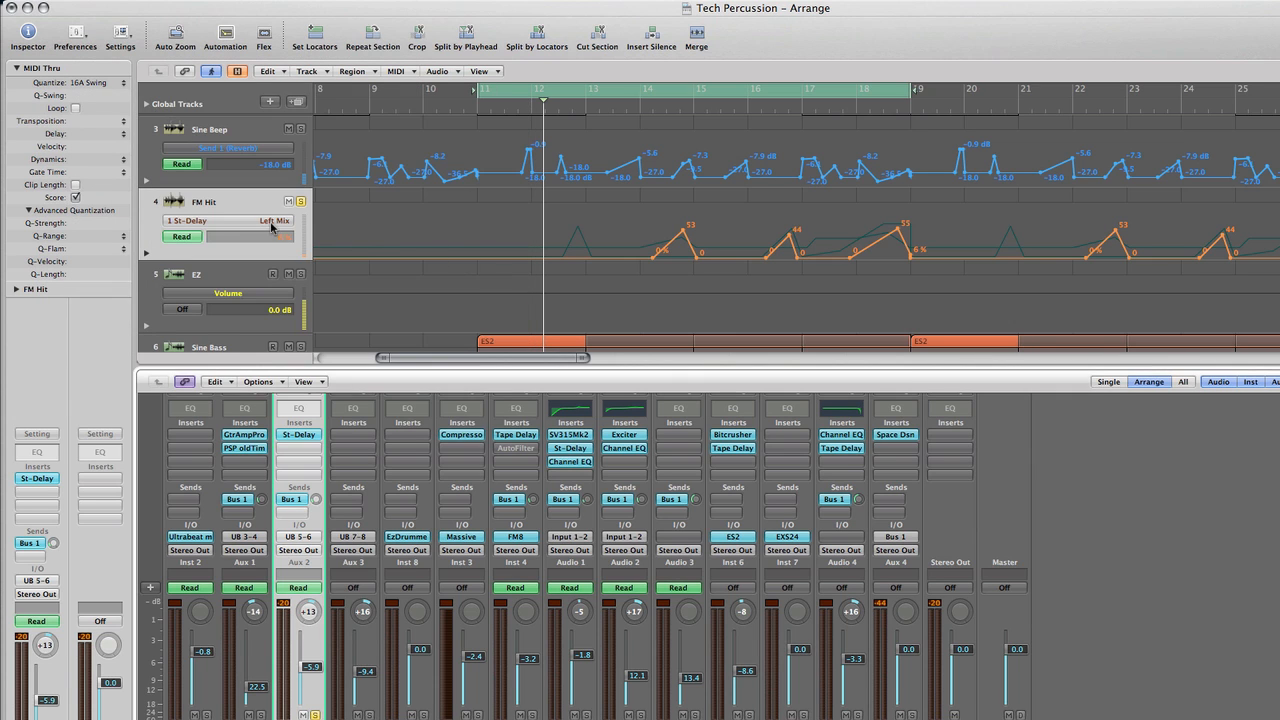
click(275, 221)
click(300, 238)
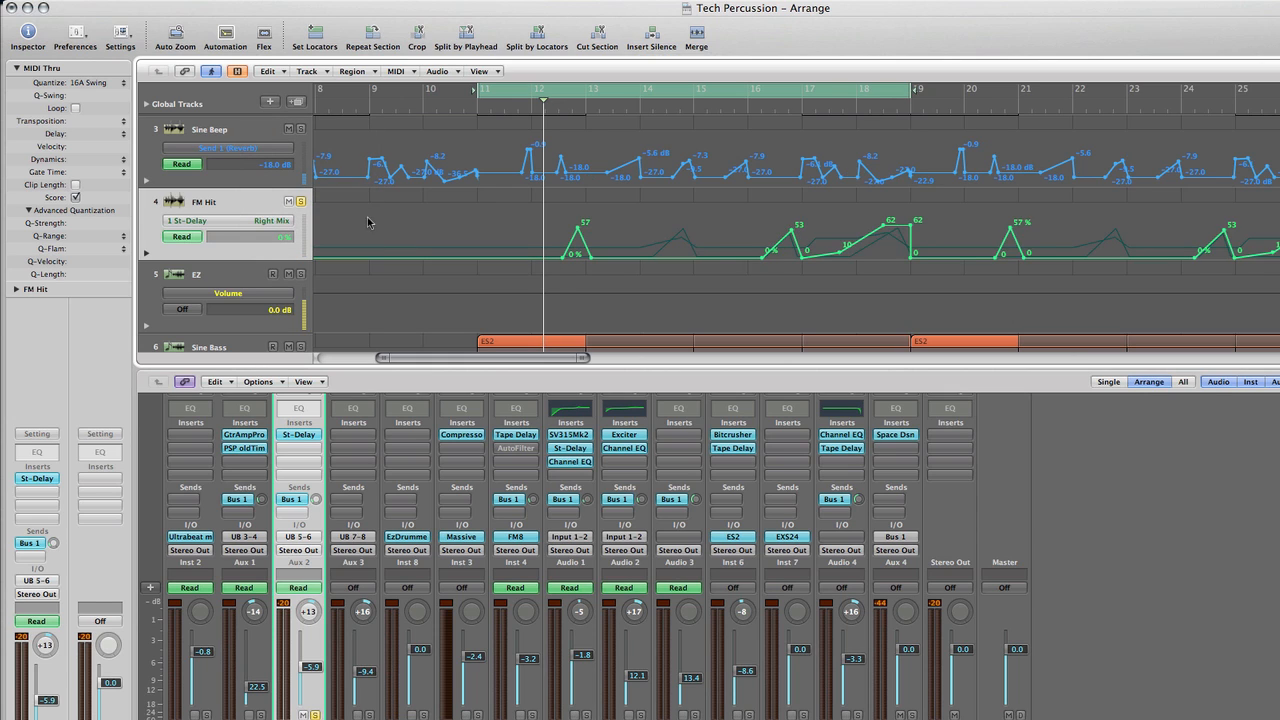
Play the soloed FM Hit part while jumping through bars 11 to 18 to hear the delay automation, and stop playback
click(514, 112)
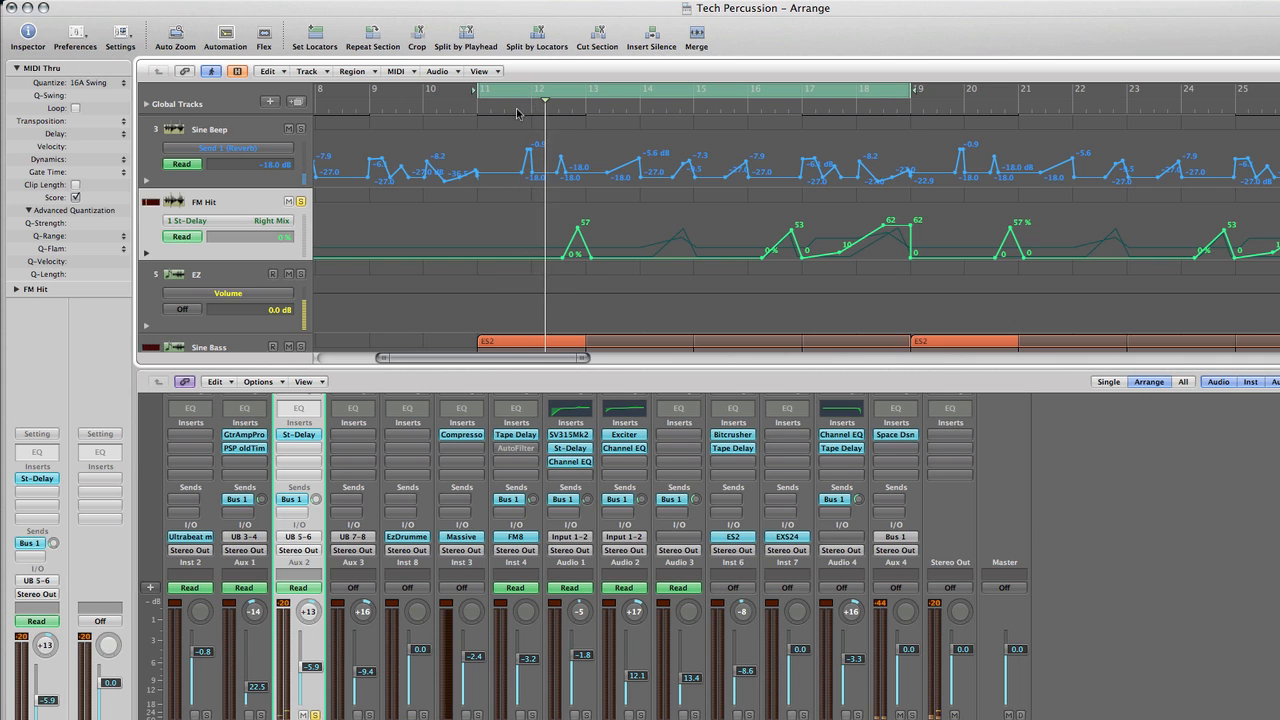
click(663, 112)
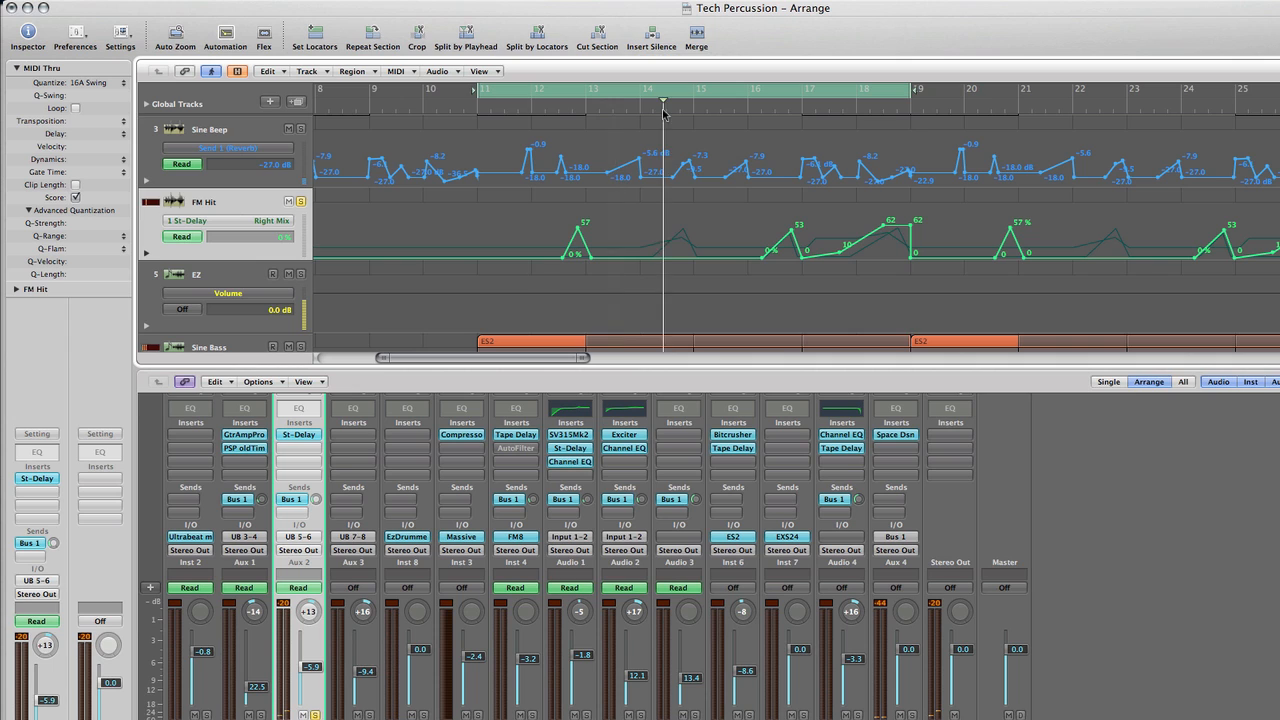
click(775, 112)
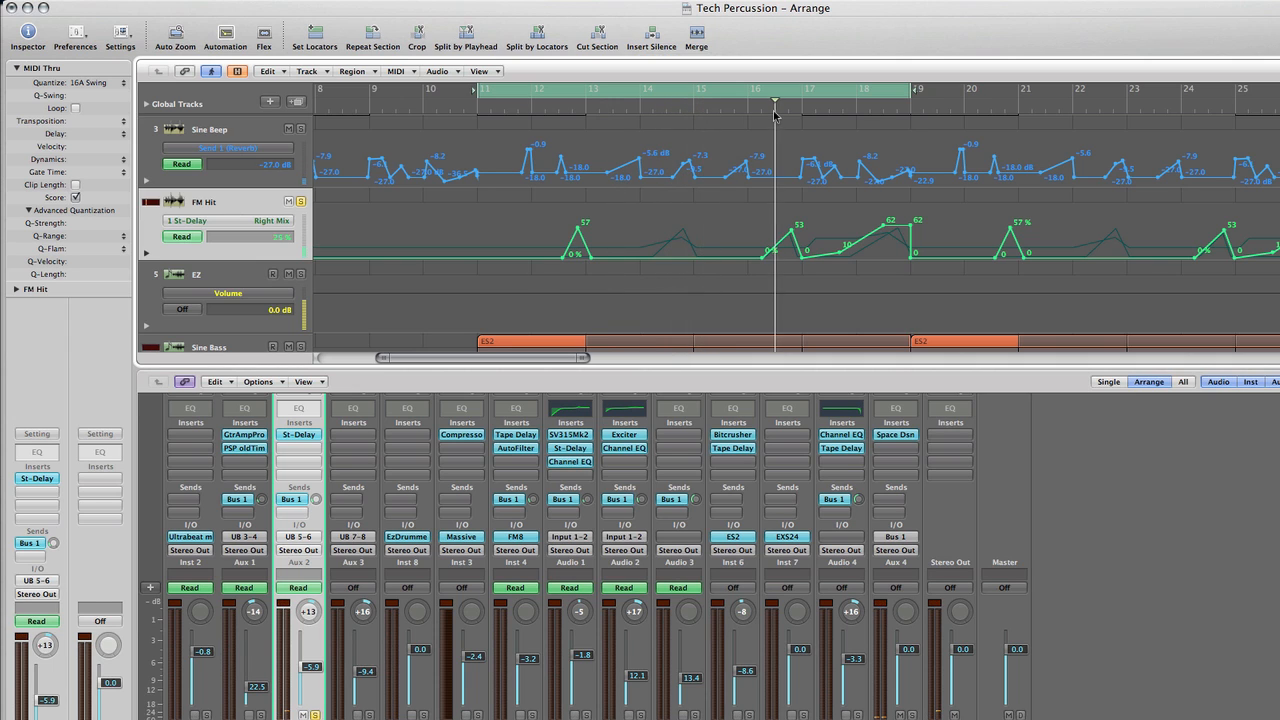
click(856, 112)
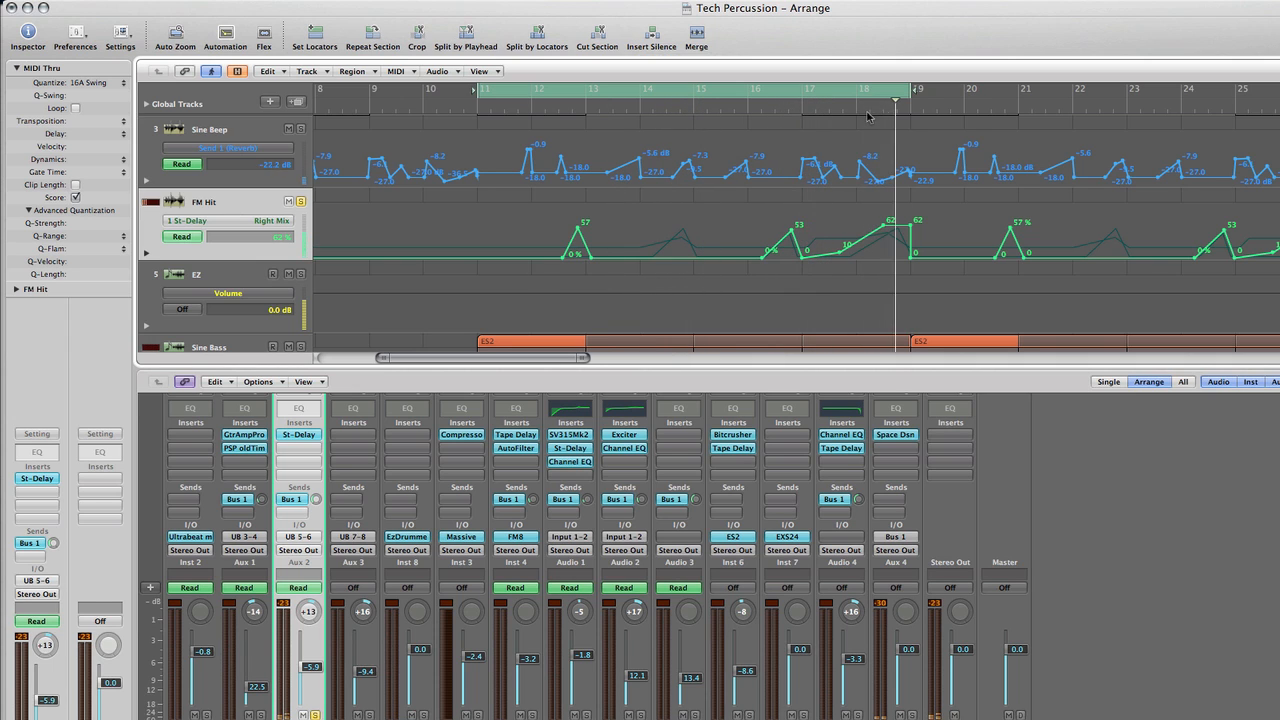
key(space)
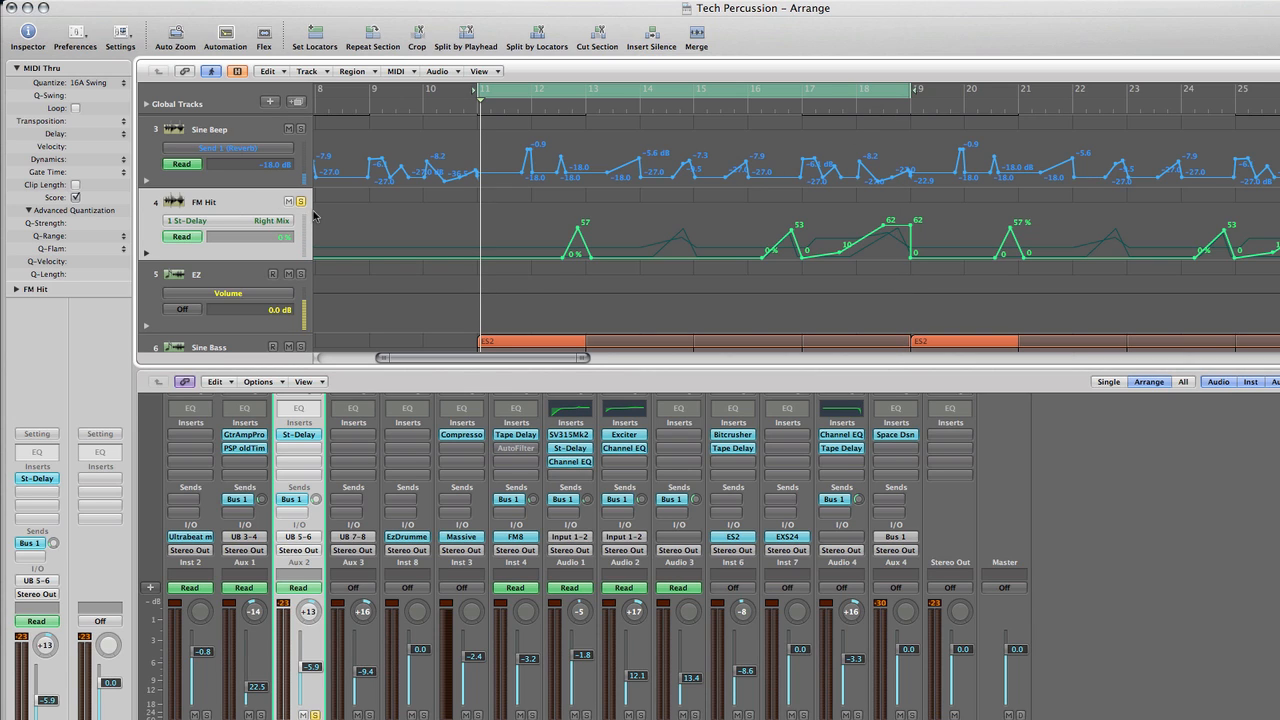
Move the solo from FM Hit to Phys Block and select the Phys Block mixer channel
scroll(377, 215, down, 2)
scroll(377, 215, down, 2)
scroll(376, 213, up, 4)
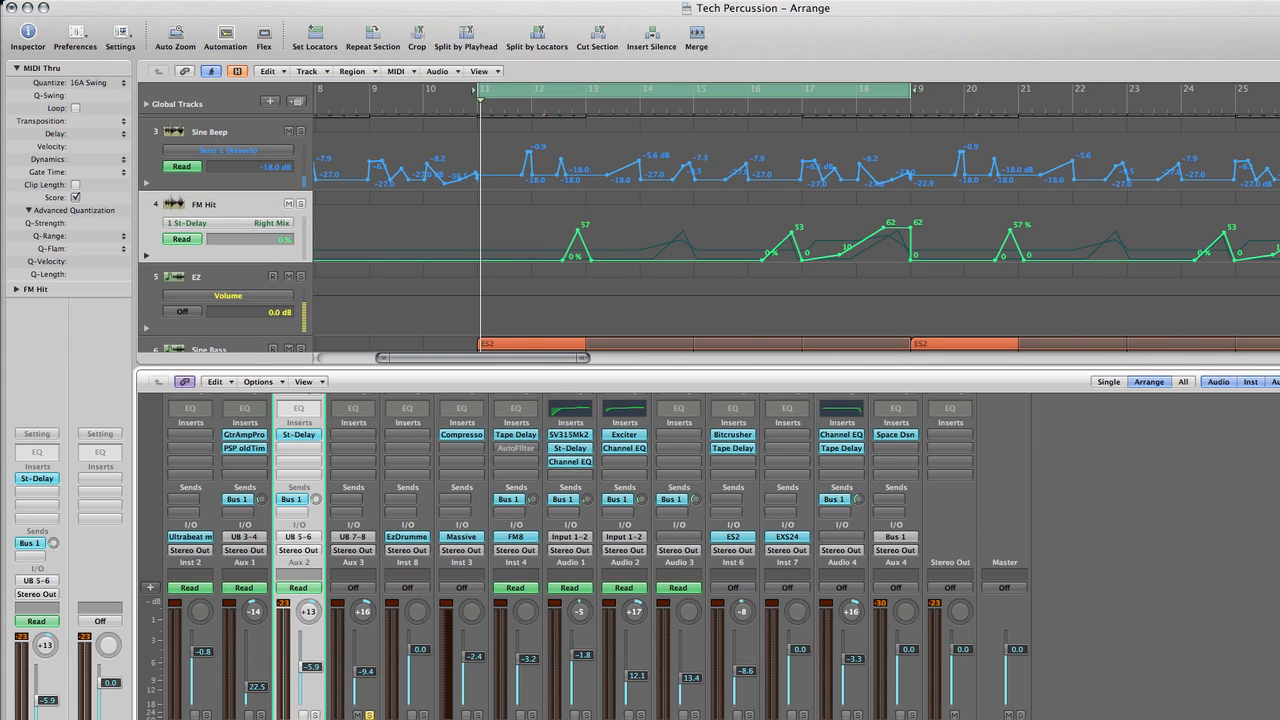
click(354, 717)
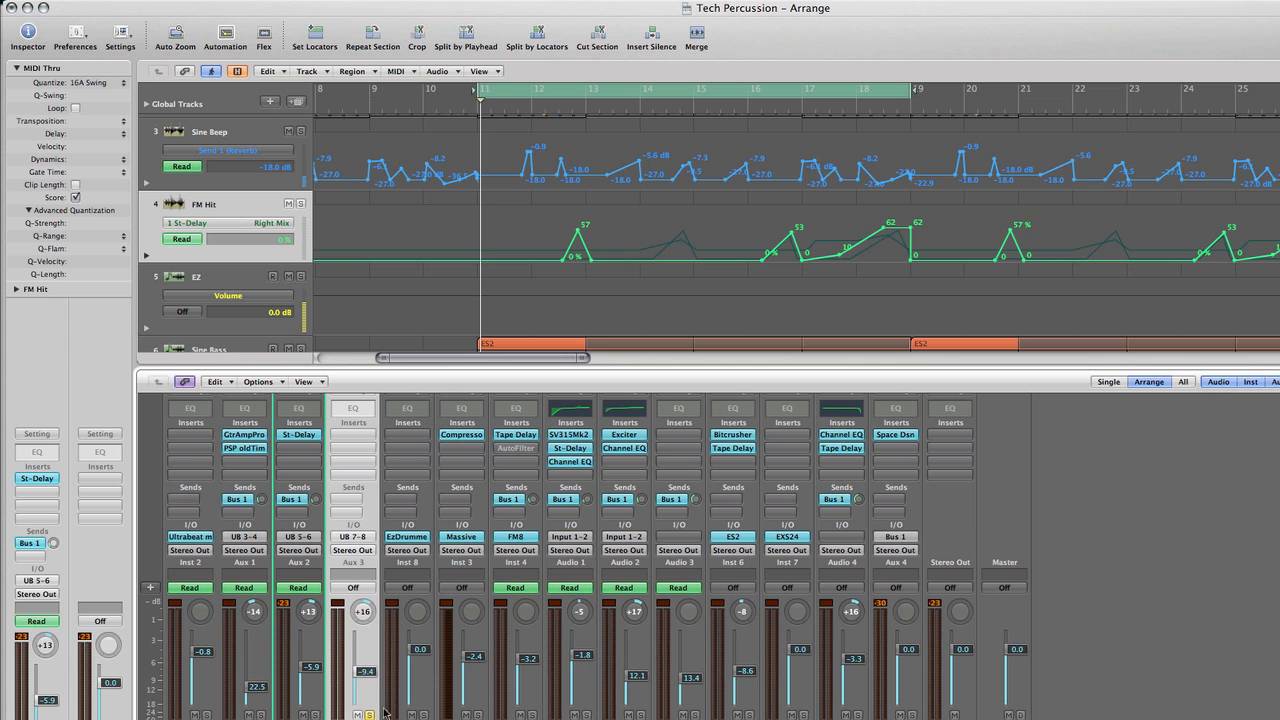
Open Ultrabeat, select the Phys Block voice and switch its oscillator 2 from model to phase osc
click(184, 541)
click(425, 461)
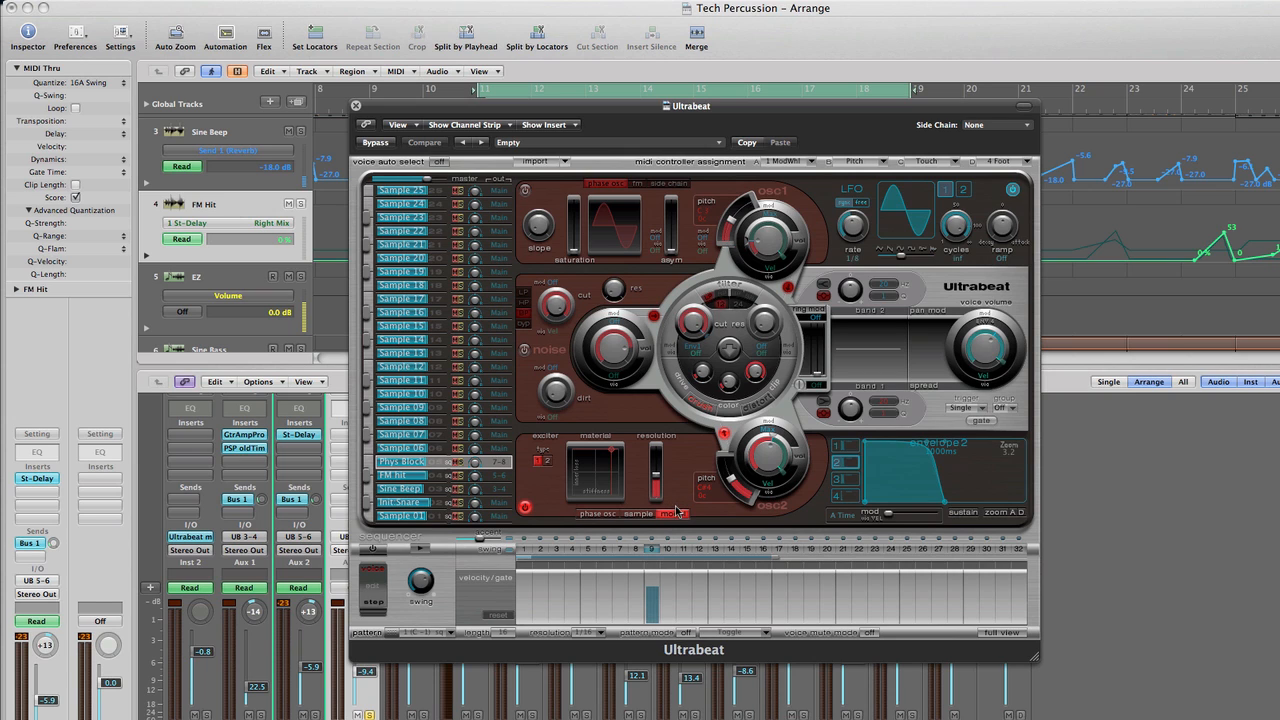
click(600, 514)
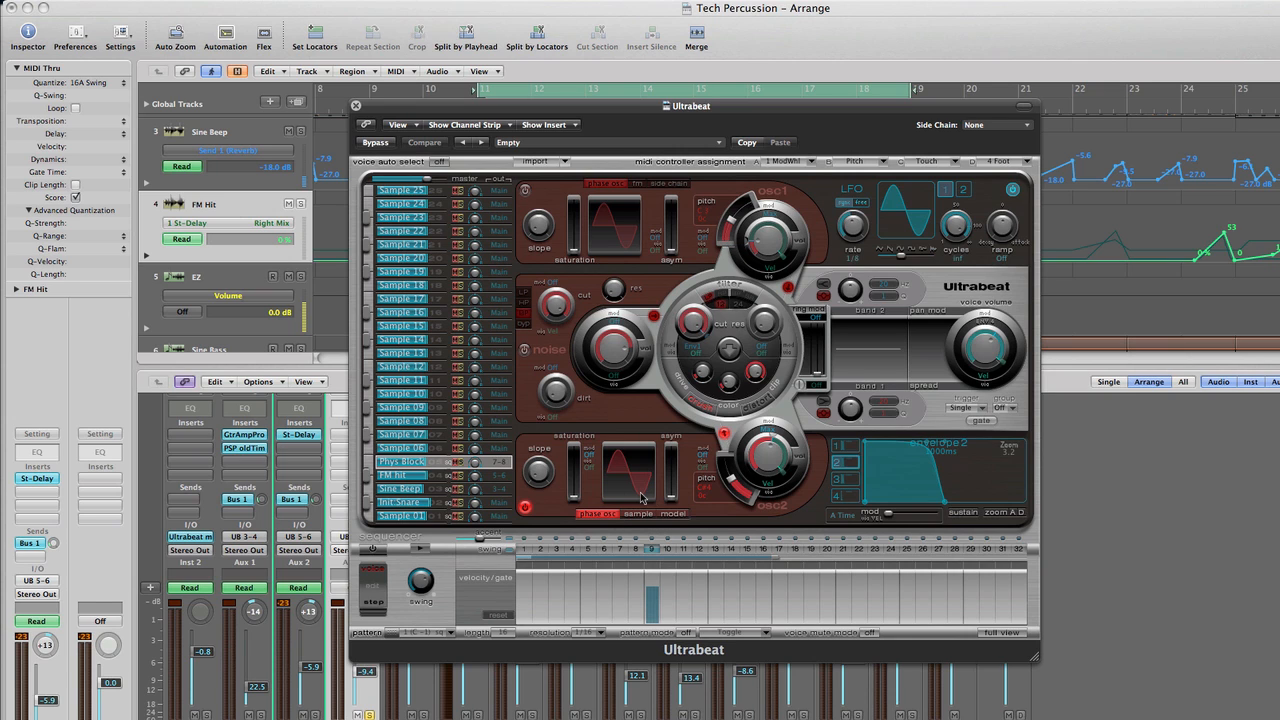
Show oscillator 2's sample mode for the Phys Block voice, then return it to model and point out the material pad
click(639, 514)
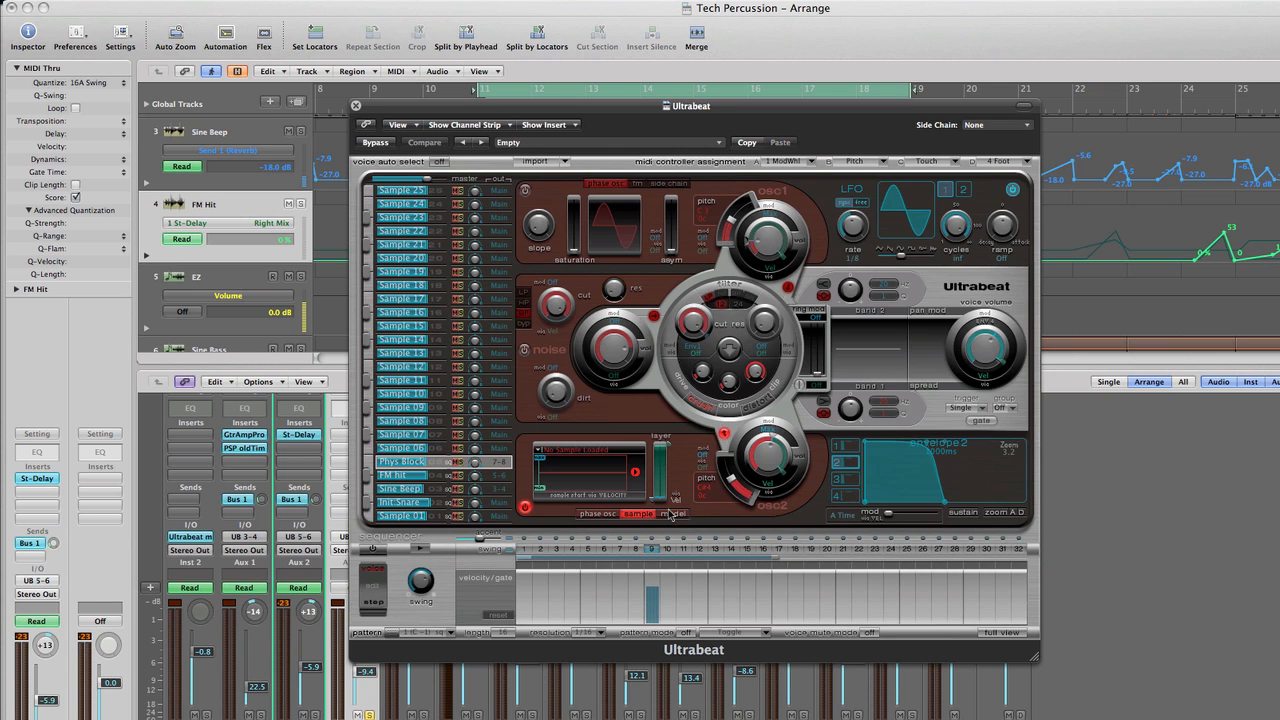
click(670, 514)
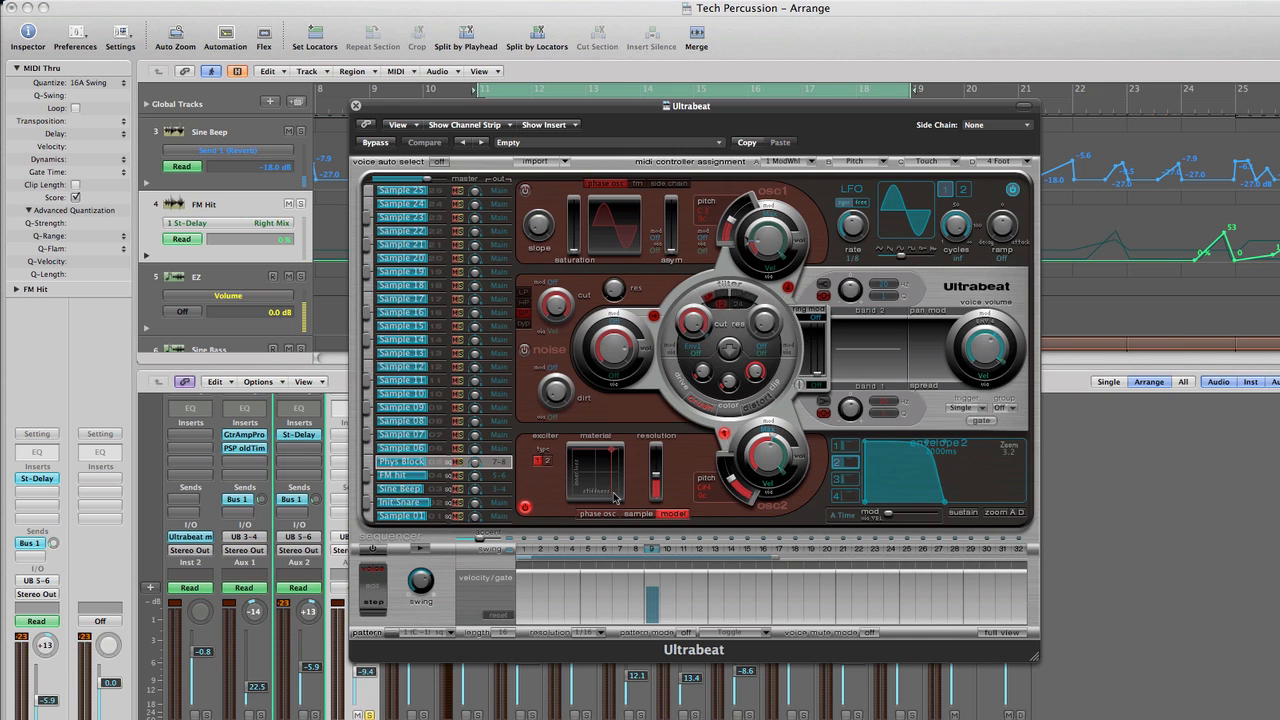
drag(614, 497, 615, 457)
Switch Ultrabeat to the full view step grid, turn on its sequencer and play the pattern
click(380, 480)
click(1008, 633)
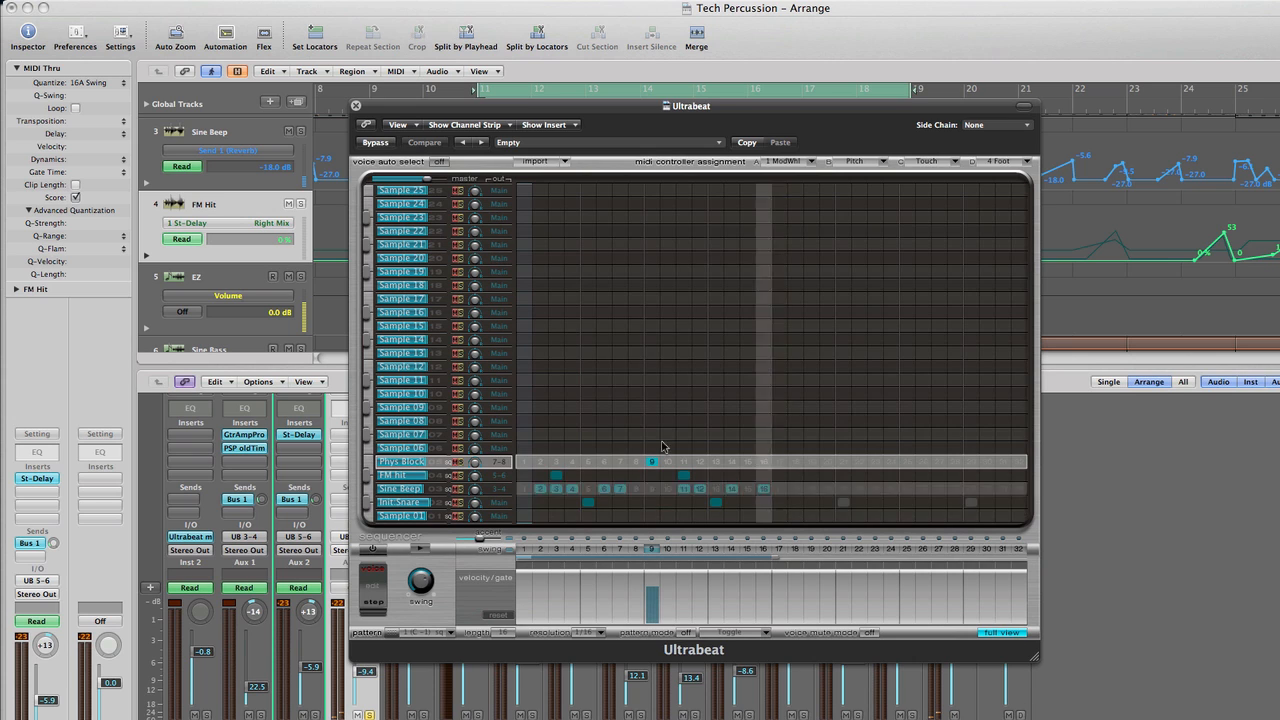
click(373, 549)
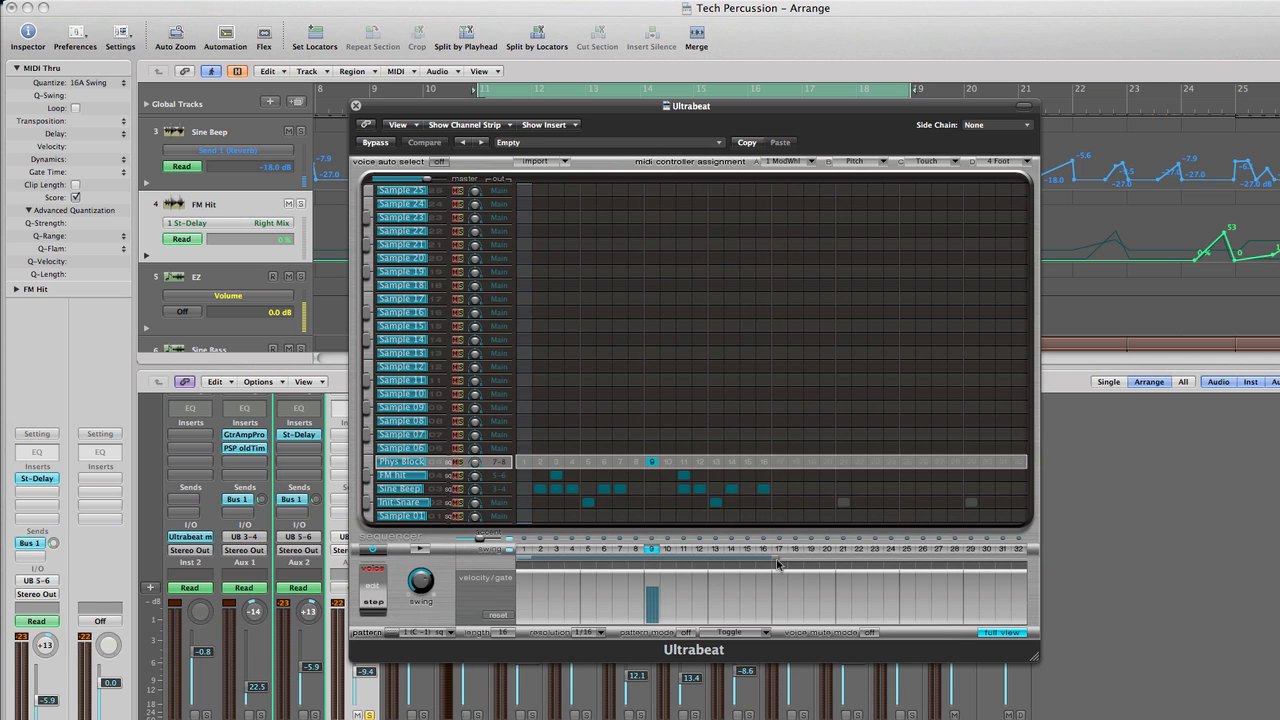
mouse_move(777, 562)
mouse_down()
mouse_move(1033, 563)
mouse_move(757, 574)
mouse_up()
click(421, 551)
Solo the Sine Beep and FM Hit channels too, replay the Ultrabeat pattern and move the plug-in window aside
click(315, 714)
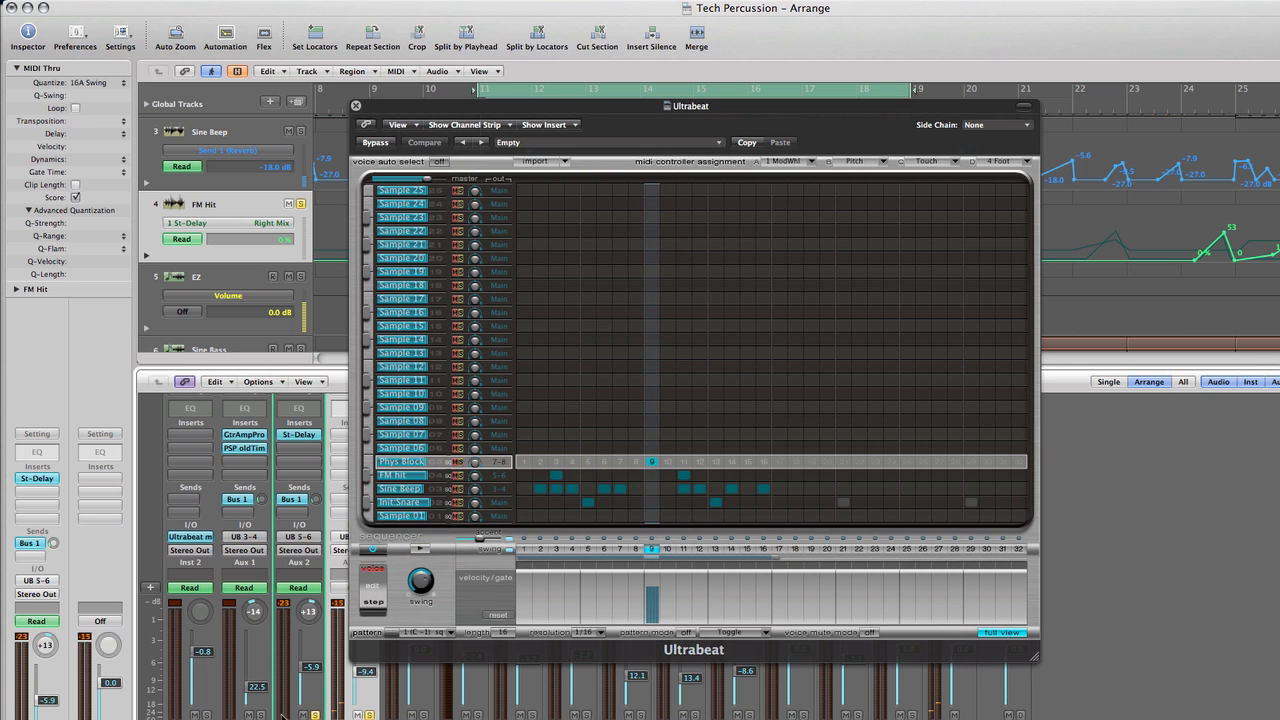
click(422, 551)
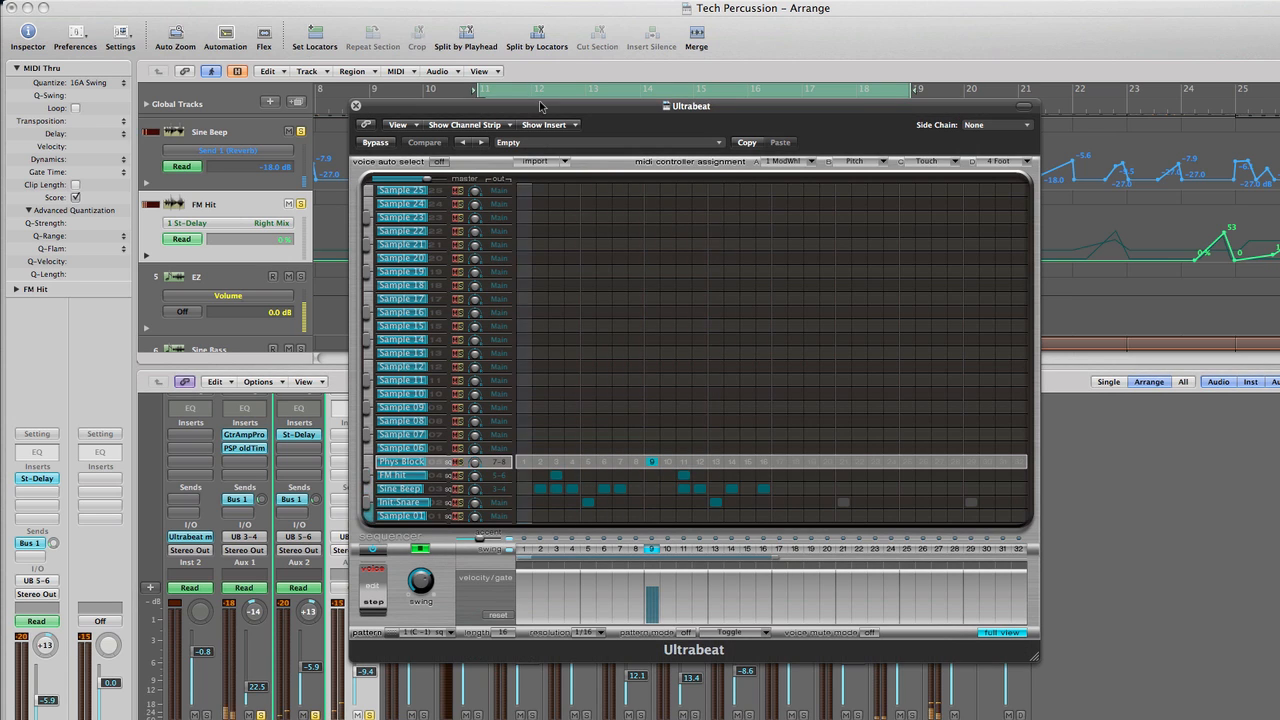
drag(543, 107, 845, 108)
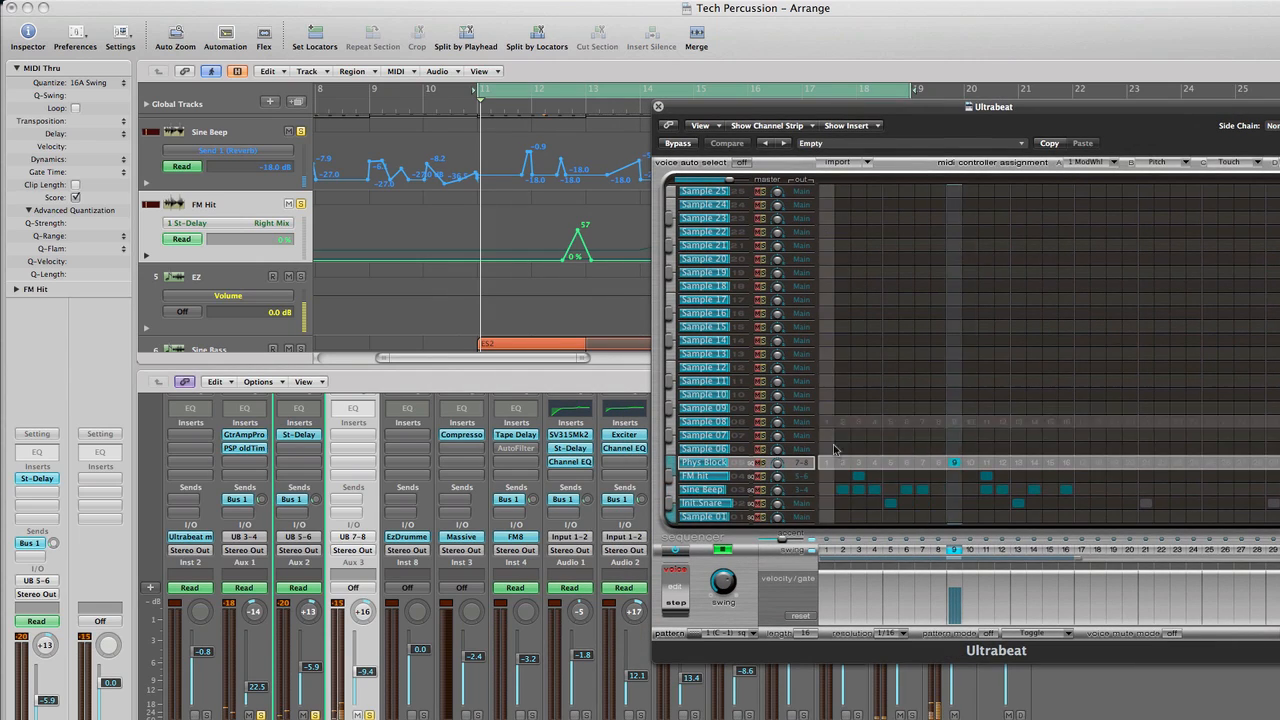
Examine the step patterns and velocities of the Sine Beep, FM Hit and Init Snare voices with the sequencer stopped
click(702, 489)
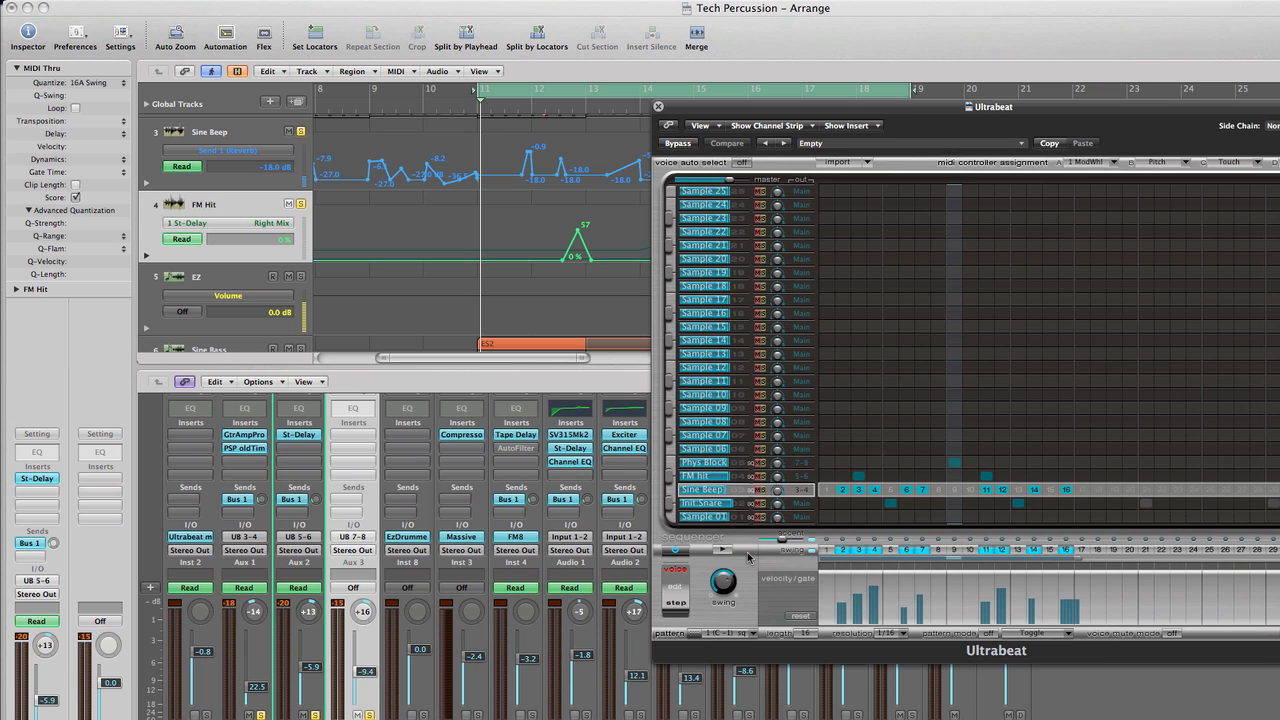
click(740, 477)
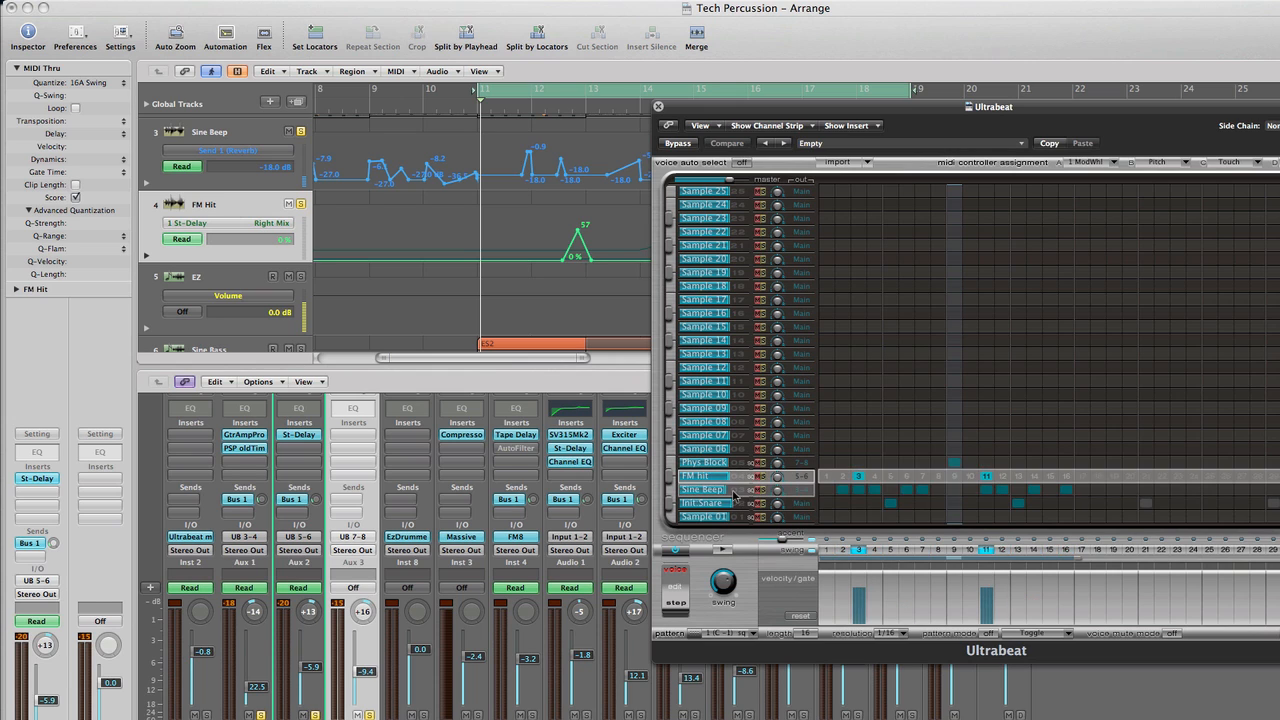
click(733, 491)
click(734, 502)
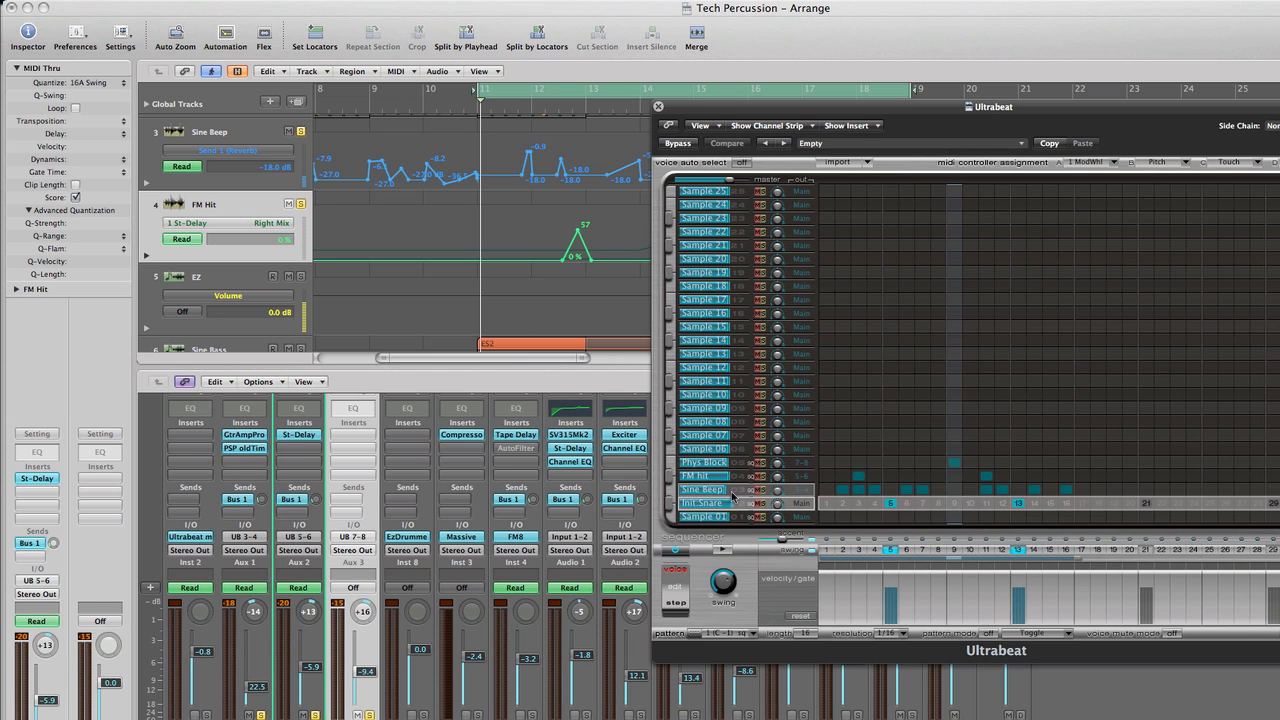
click(733, 491)
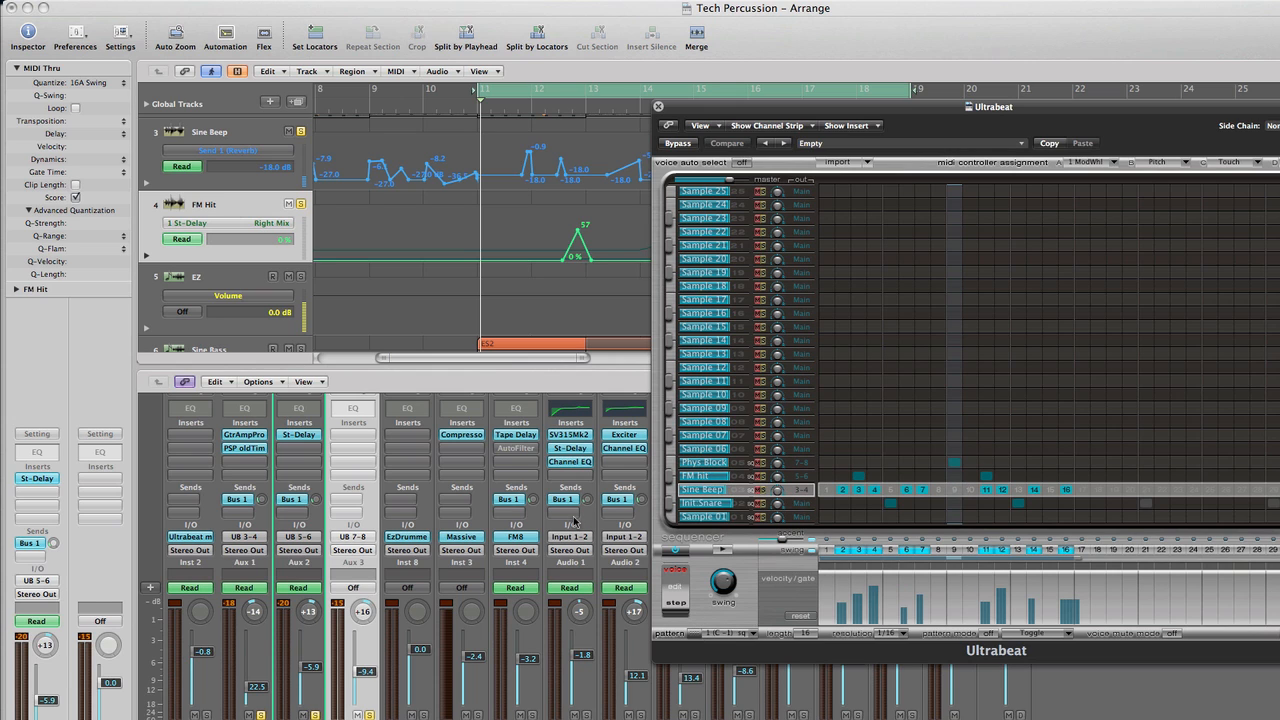
Close Ultrabeat and hide the track automation and the mixer
click(658, 106)
key(a)
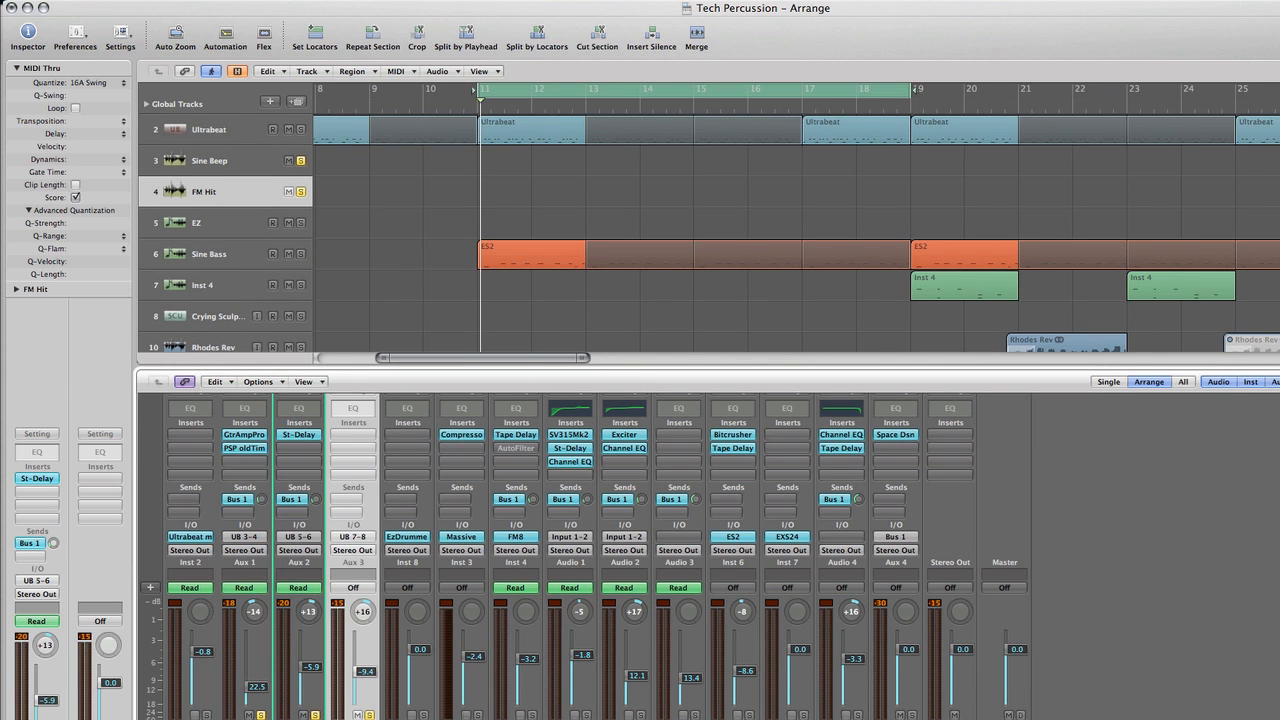
key(x)
Reopen Ultrabeat from its arrange track, turn its internal sequencer off and close the plug-in
click(212, 130)
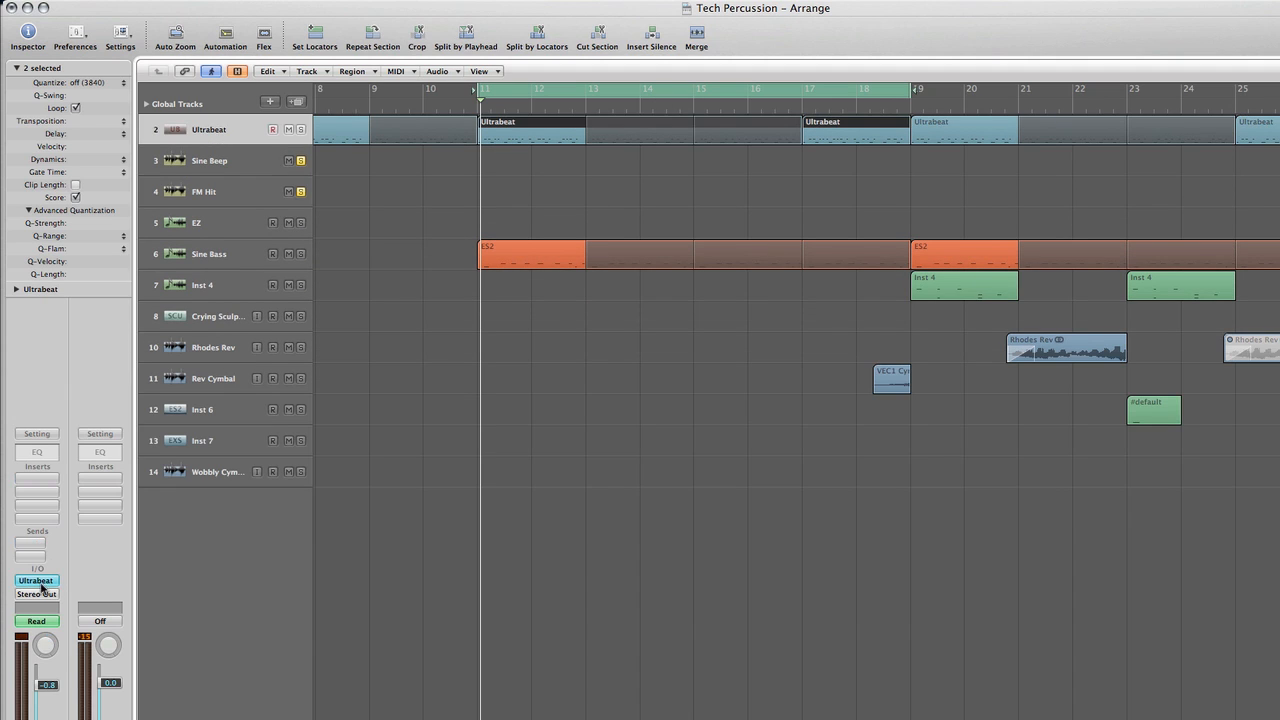
click(36, 580)
drag(823, 107, 1005, 110)
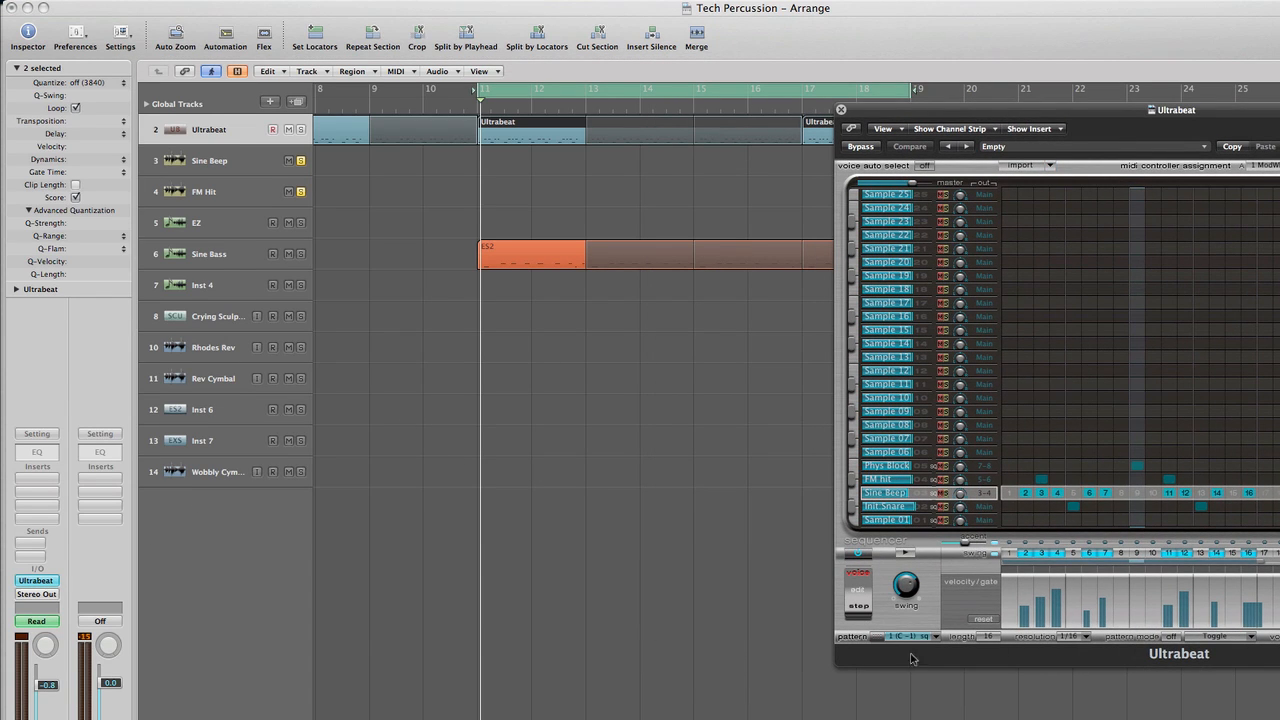
drag(884, 646, 858, 556)
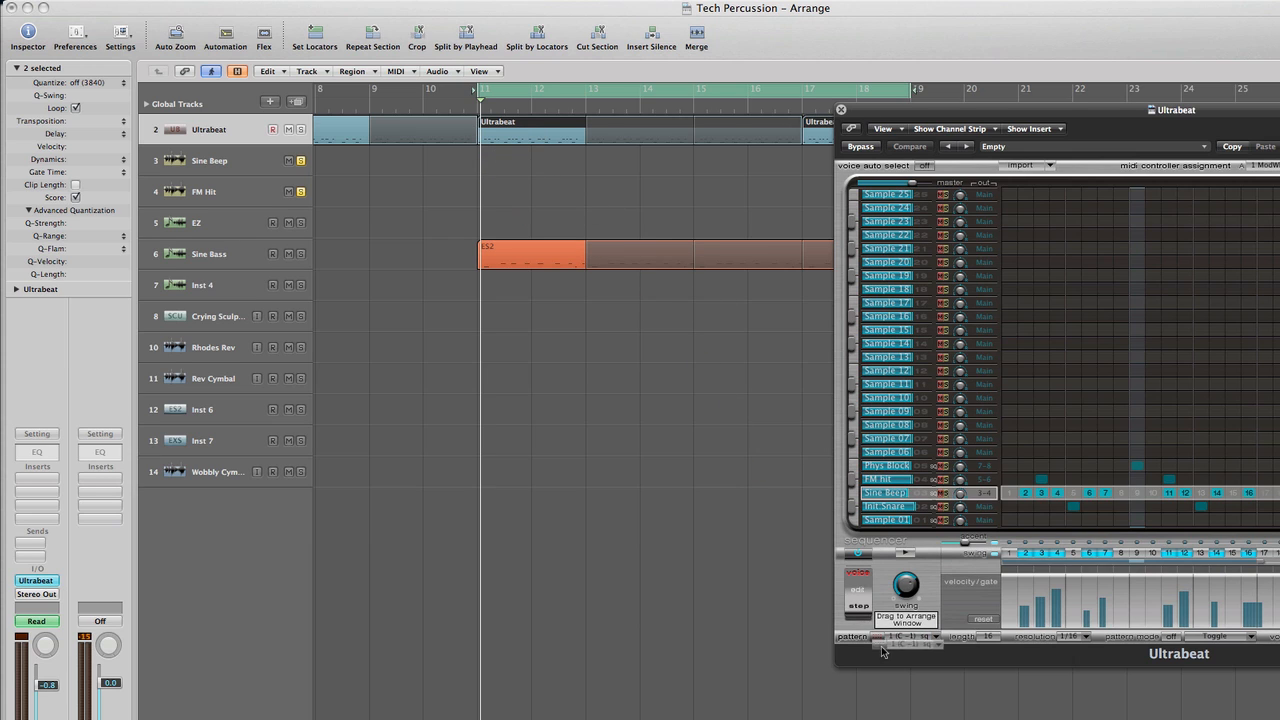
click(858, 555)
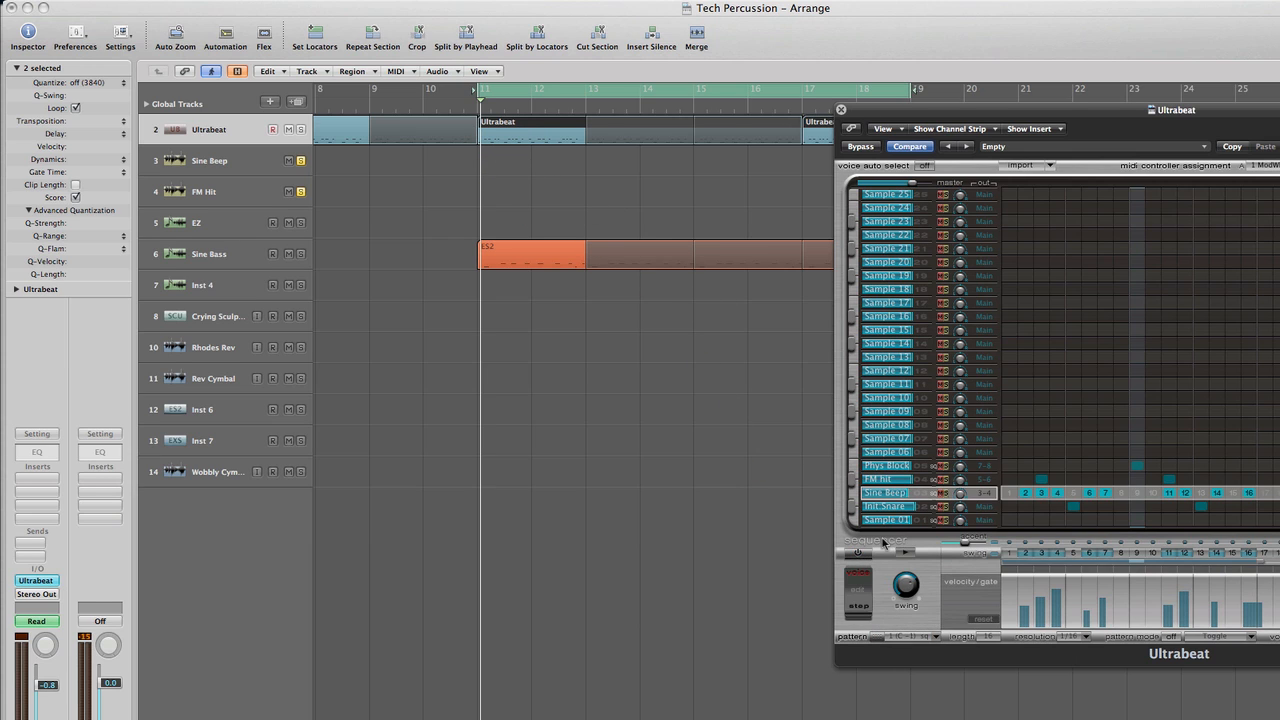
click(840, 109)
Deselect the Ultrabeat regions, unsolo the Sine Beep and FM Hit tracks and turn off cycle mode
click(757, 194)
scroll(871, 163, right, 2)
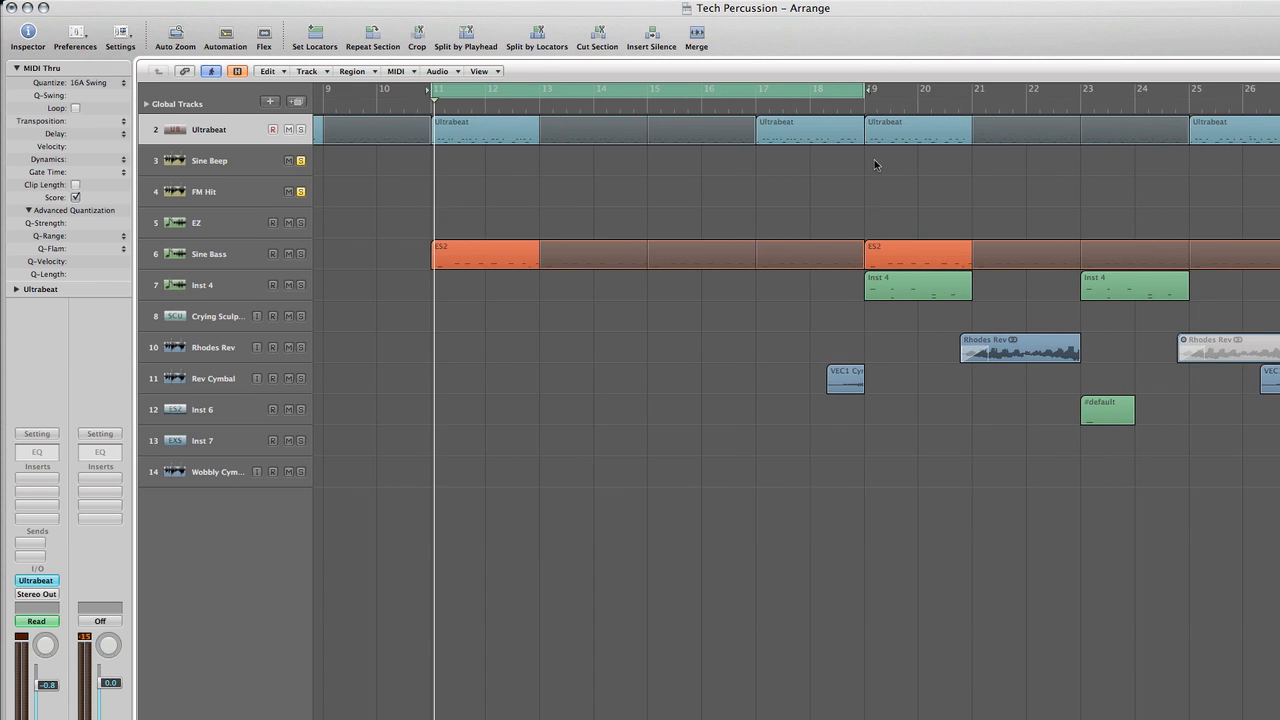
scroll(874, 163, left, 2)
scroll(876, 162, down, 5)
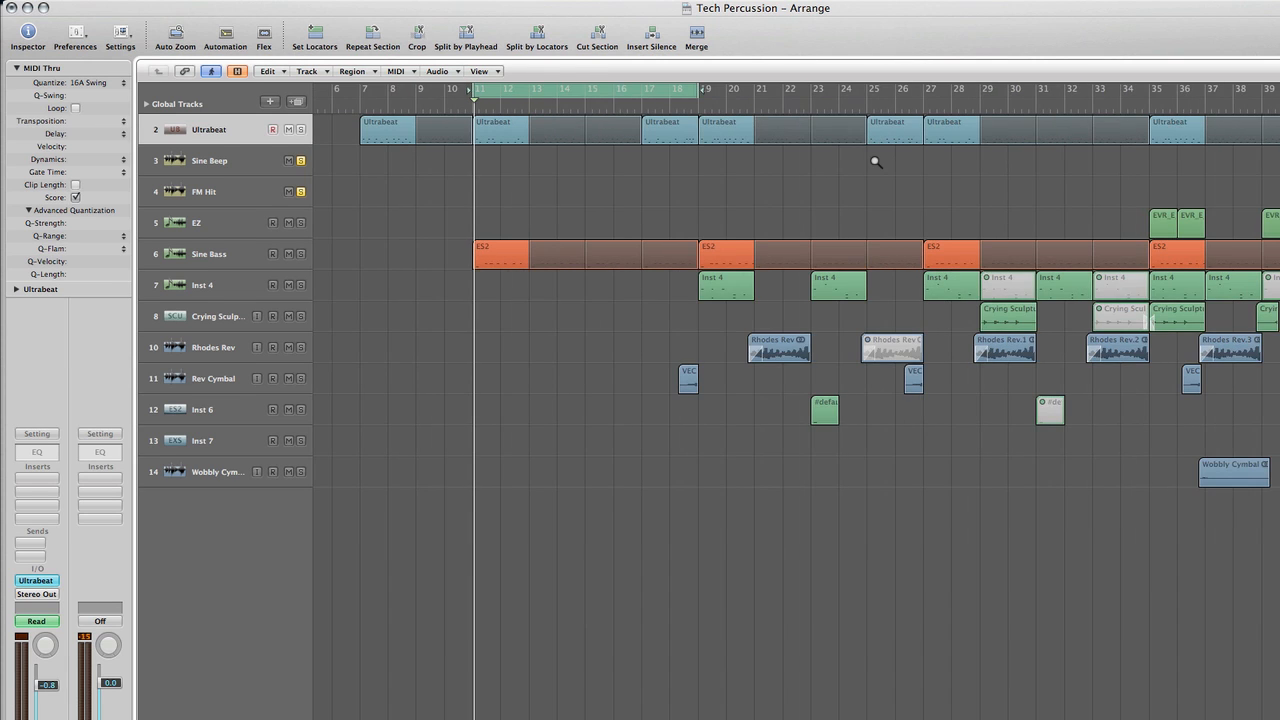
scroll(876, 162, right, 3)
scroll(886, 171, left, 7)
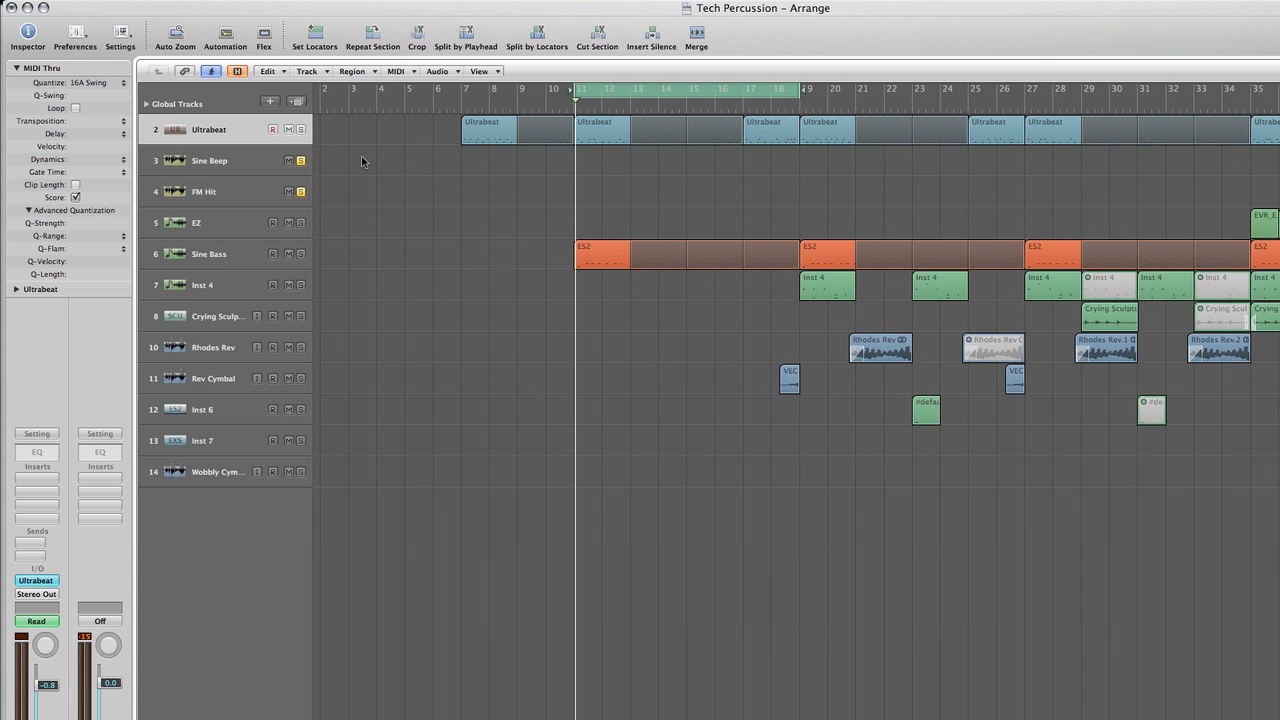
click(300, 160)
click(300, 191)
click(689, 90)
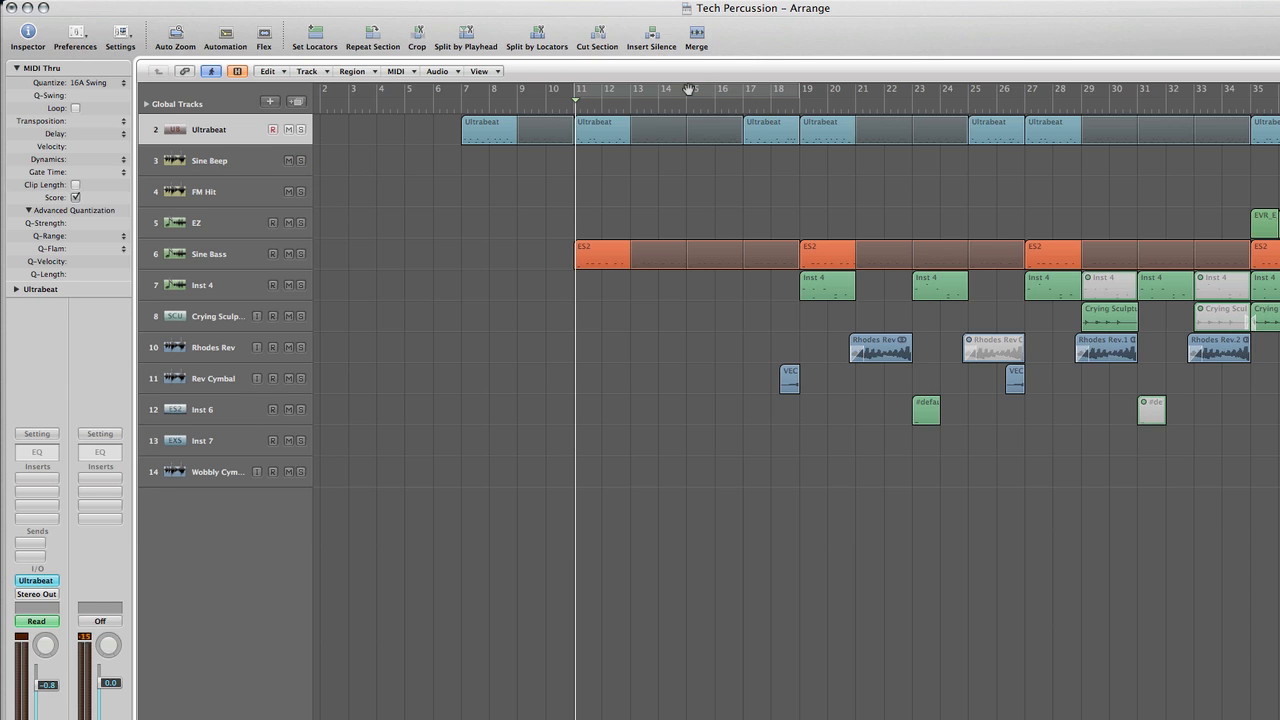
Play the full arrangement from about bar 7, restarting it once and briefly checking the channel levels in the mixer
key(ctrl+Left)
key(ctrl+Left)
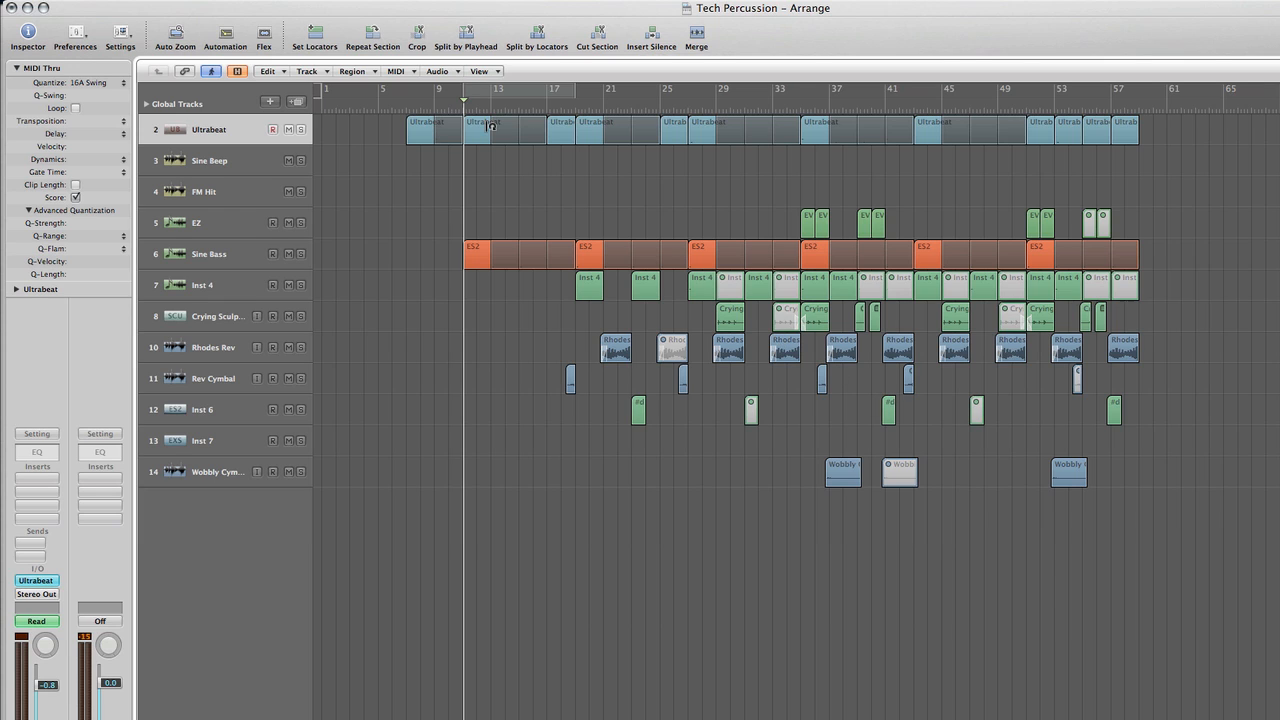
click(404, 106)
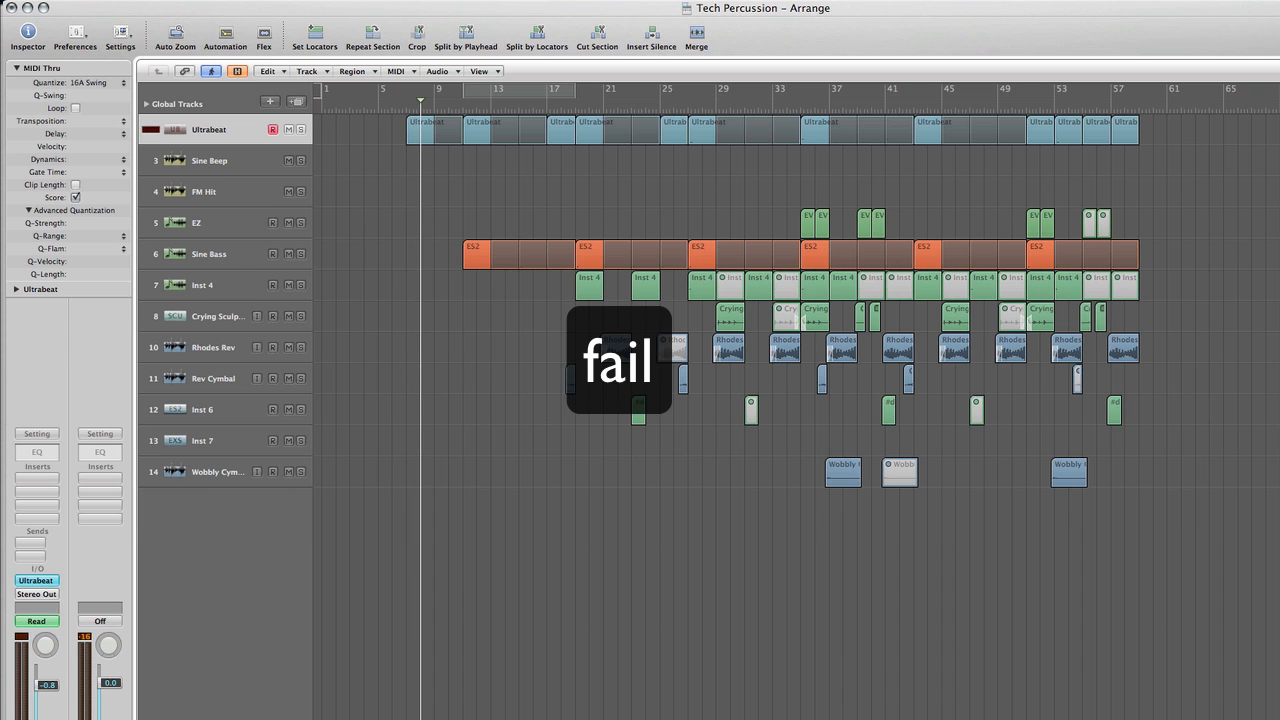
key(x)
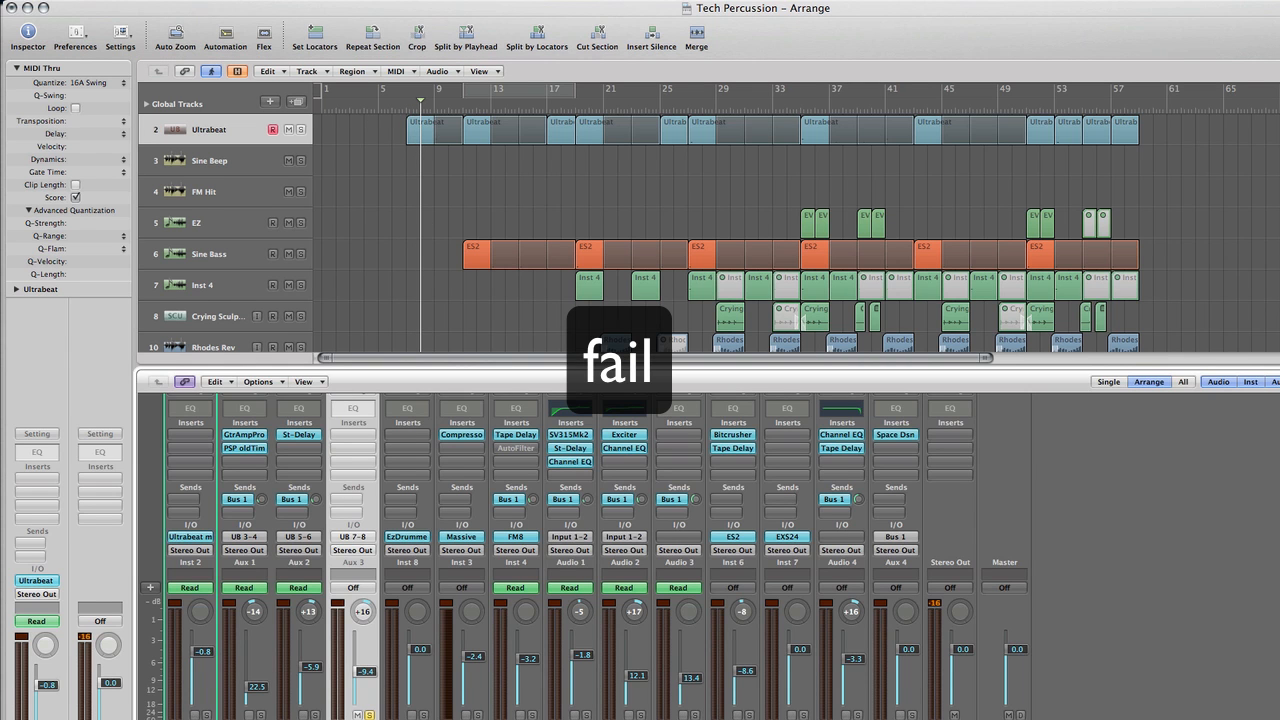
click(401, 107)
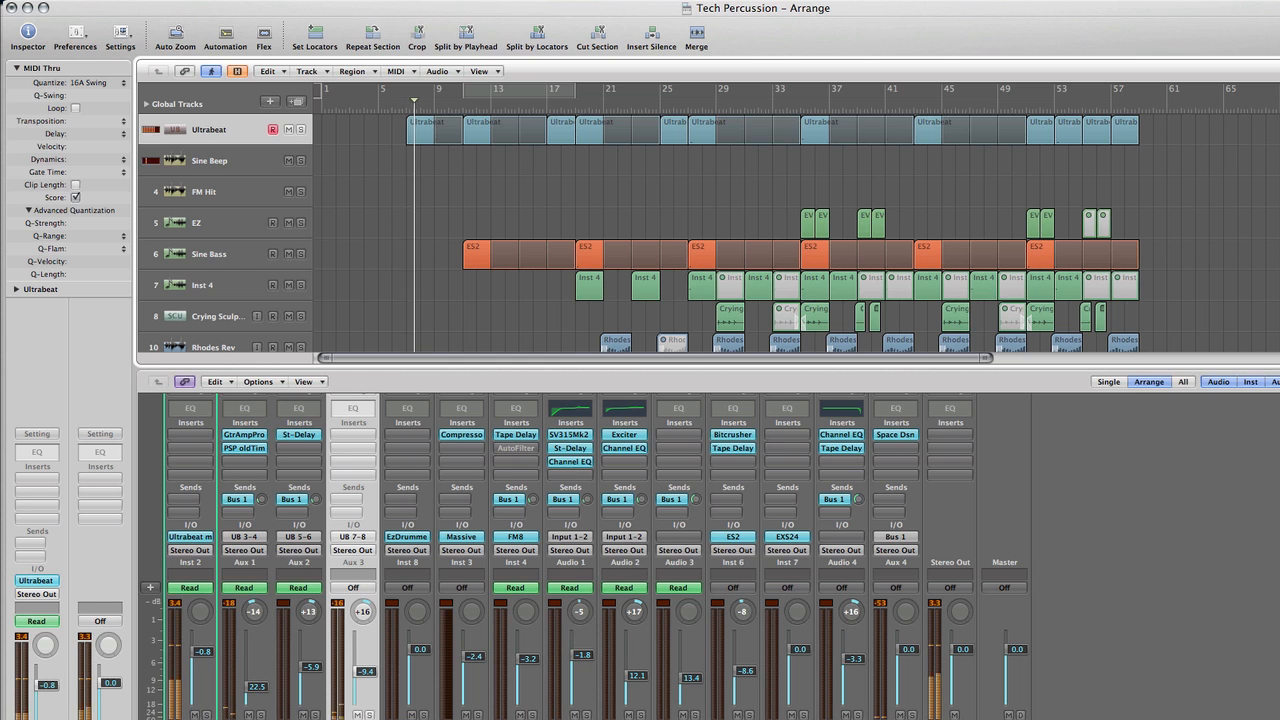
key(x)
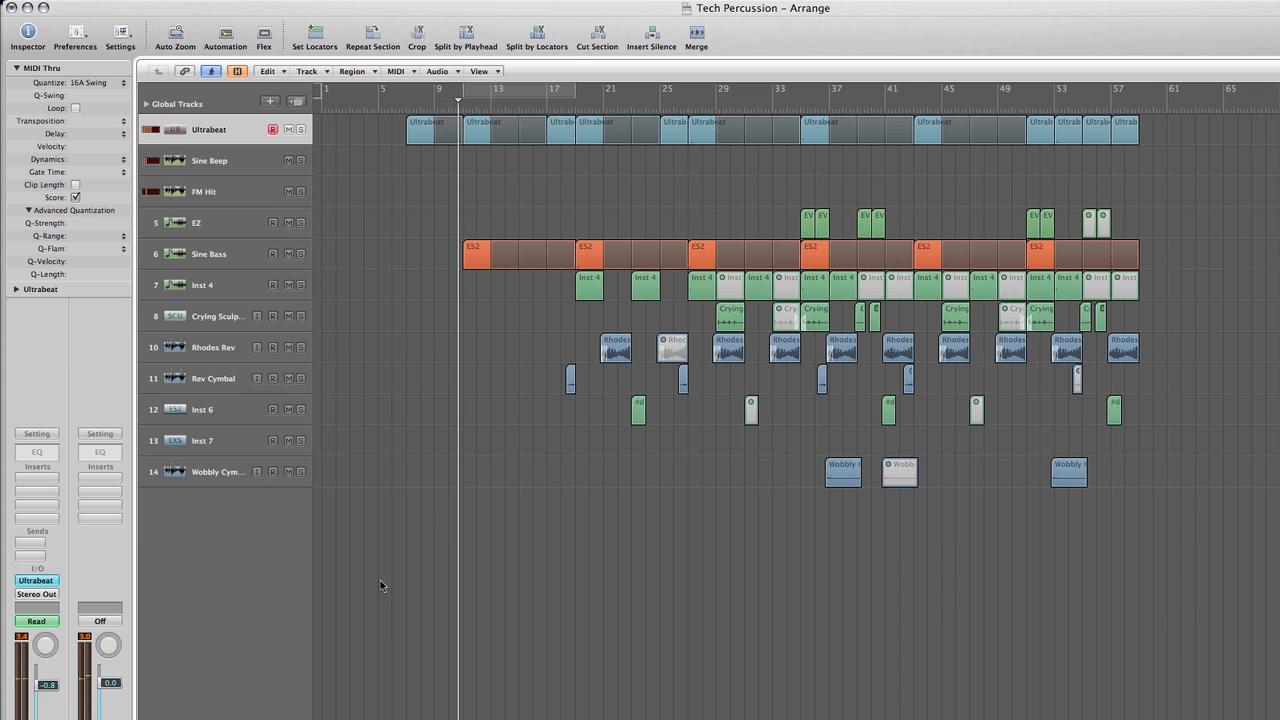
Select the Sine Bass track during playback, clear its region selection and follow the bass part through the arrangement
click(256, 264)
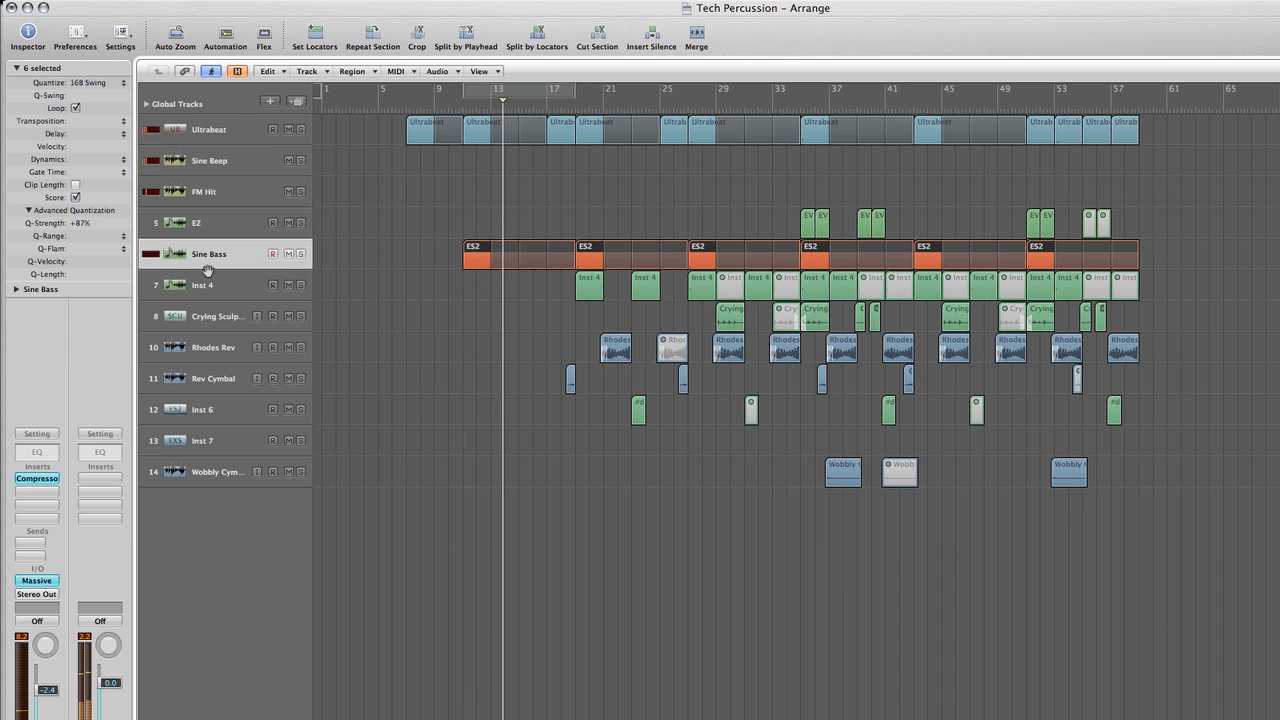
click(373, 297)
scroll(373, 294, right, 3)
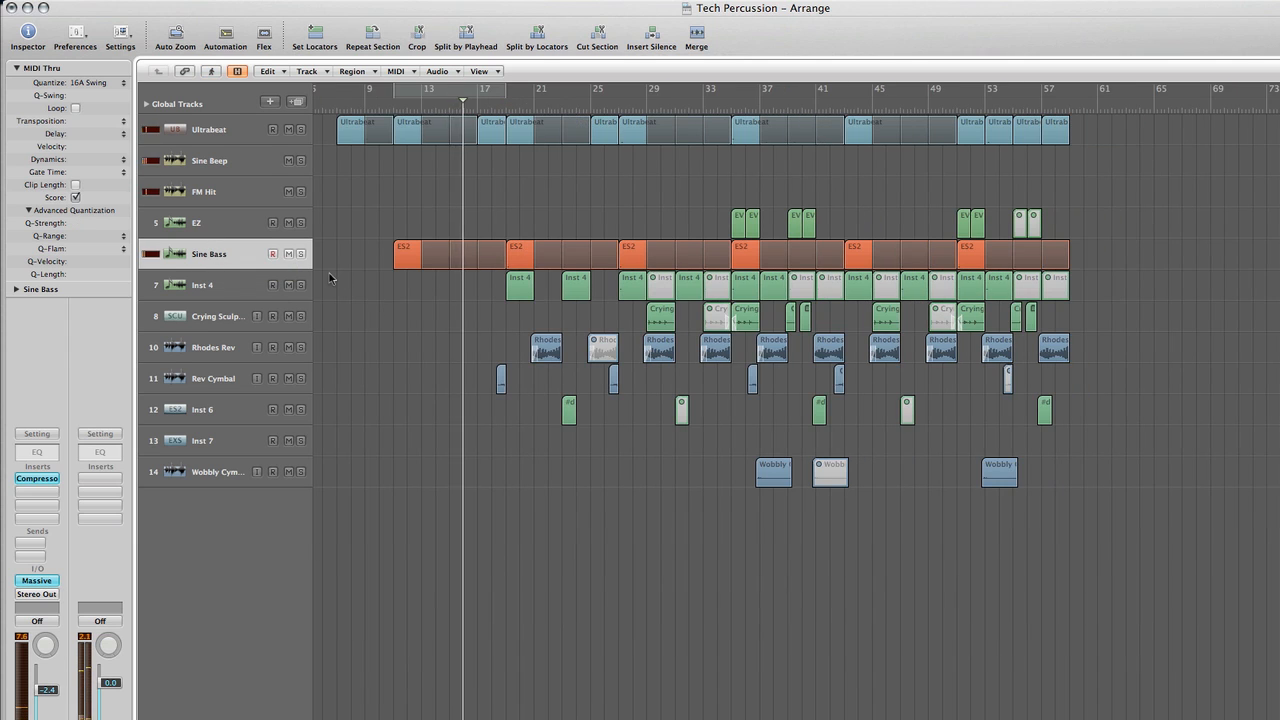
scroll(390, 334, right, 1)
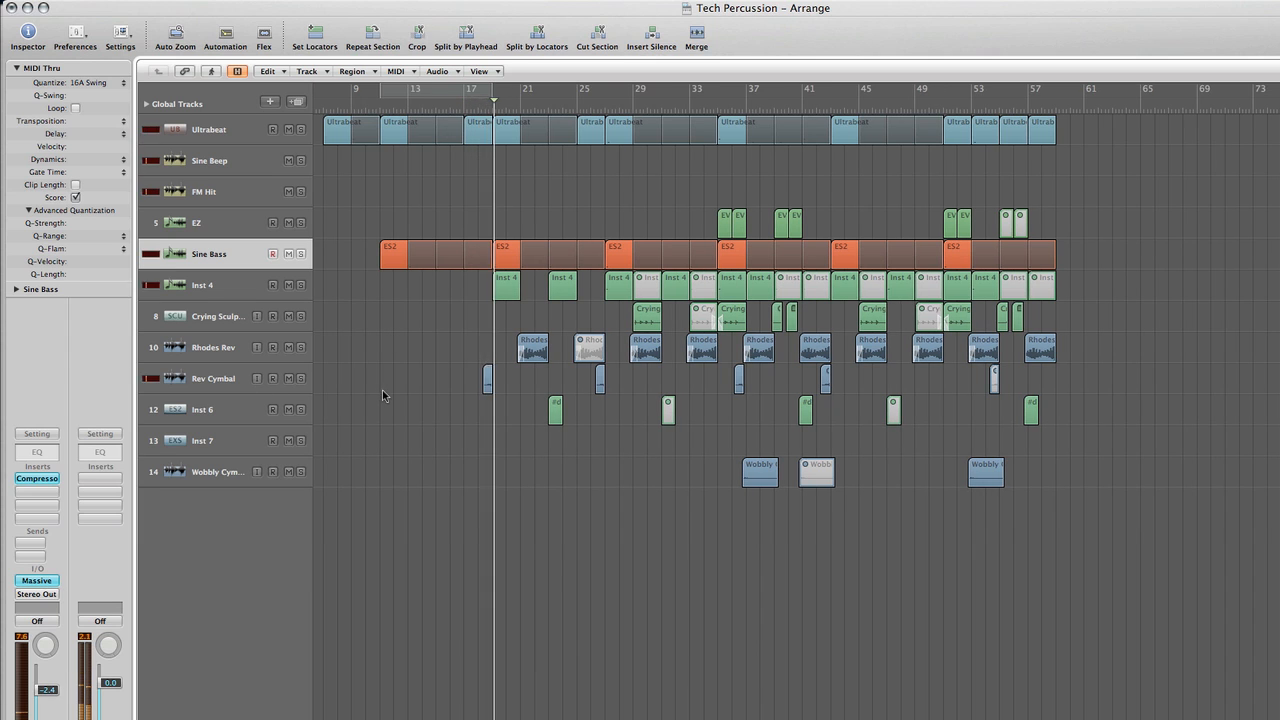
Review the Inst 4, Rhodes Rev and Crying Sculp tracks and their channel strips while the arrangement keeps playing
click(241, 290)
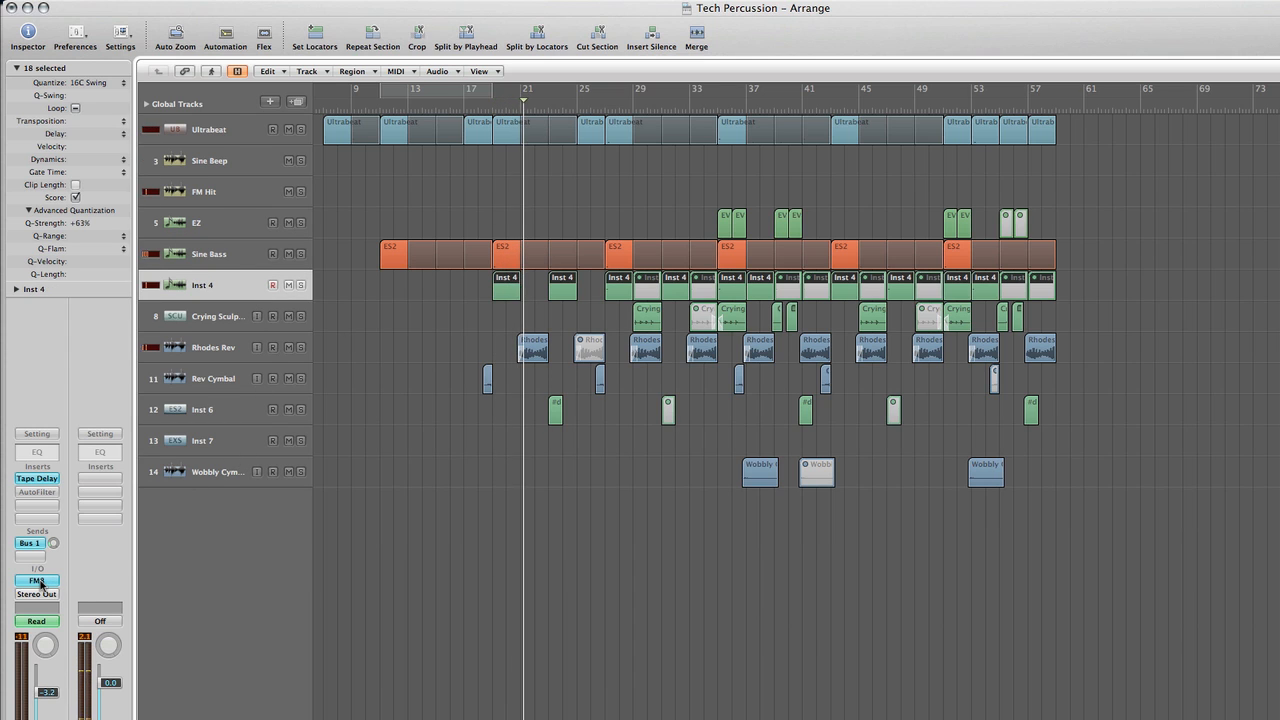
click(240, 347)
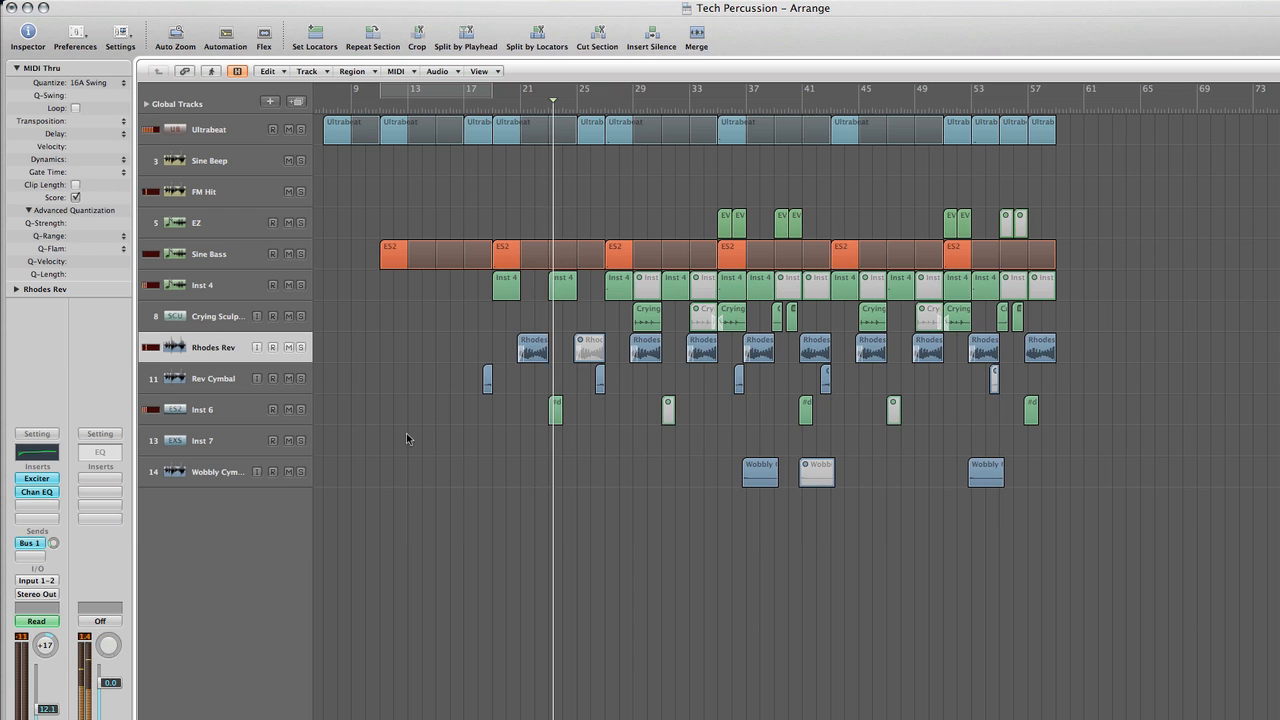
click(193, 290)
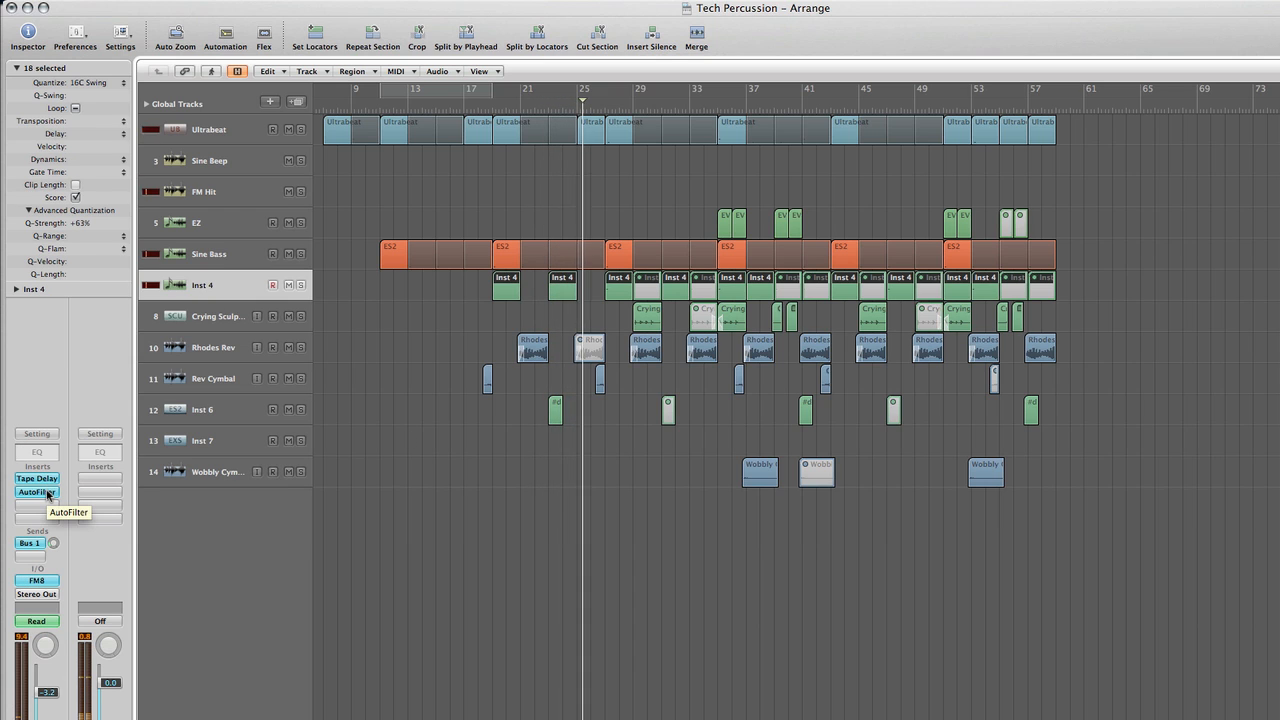
scroll(385, 447, right, 2)
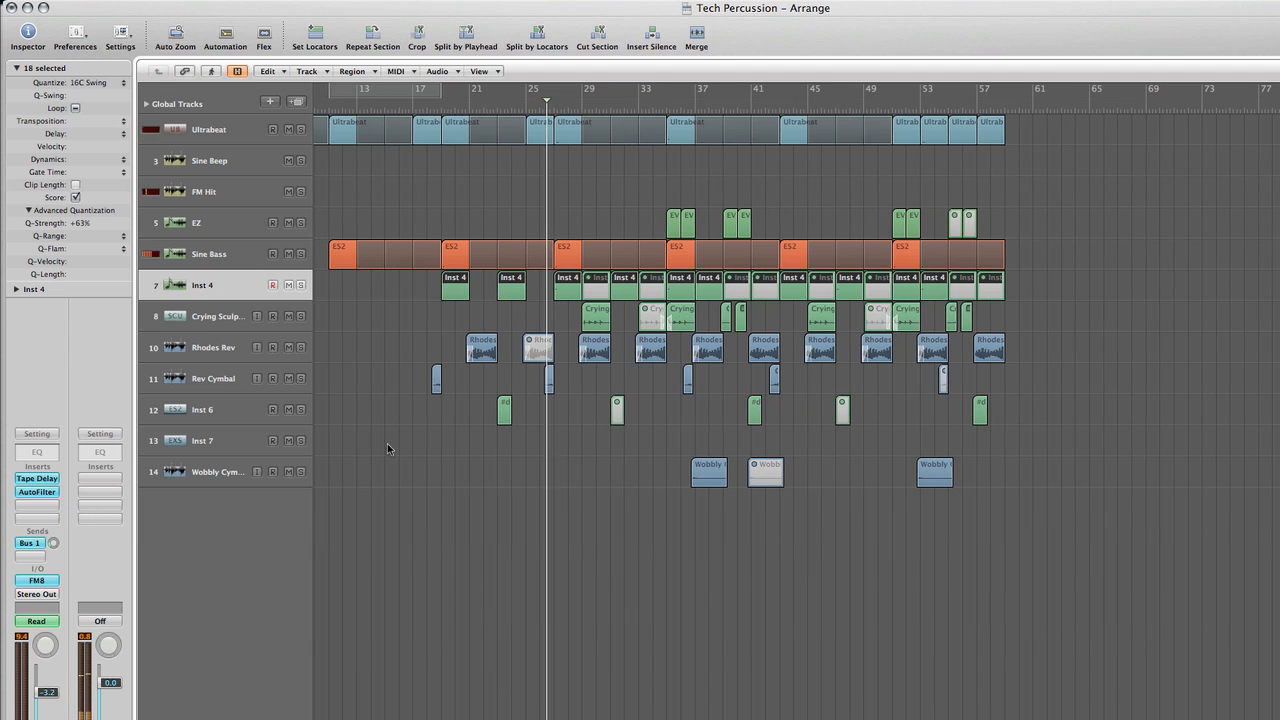
scroll(389, 440, right, 2)
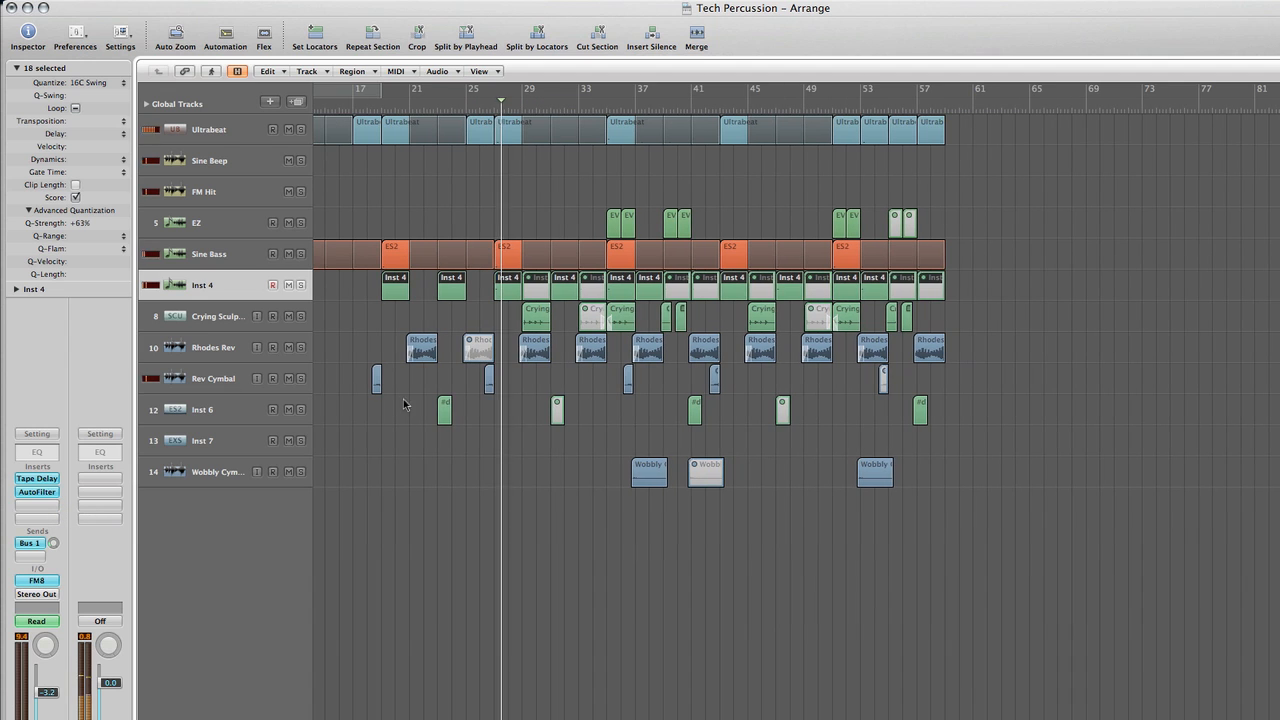
click(226, 326)
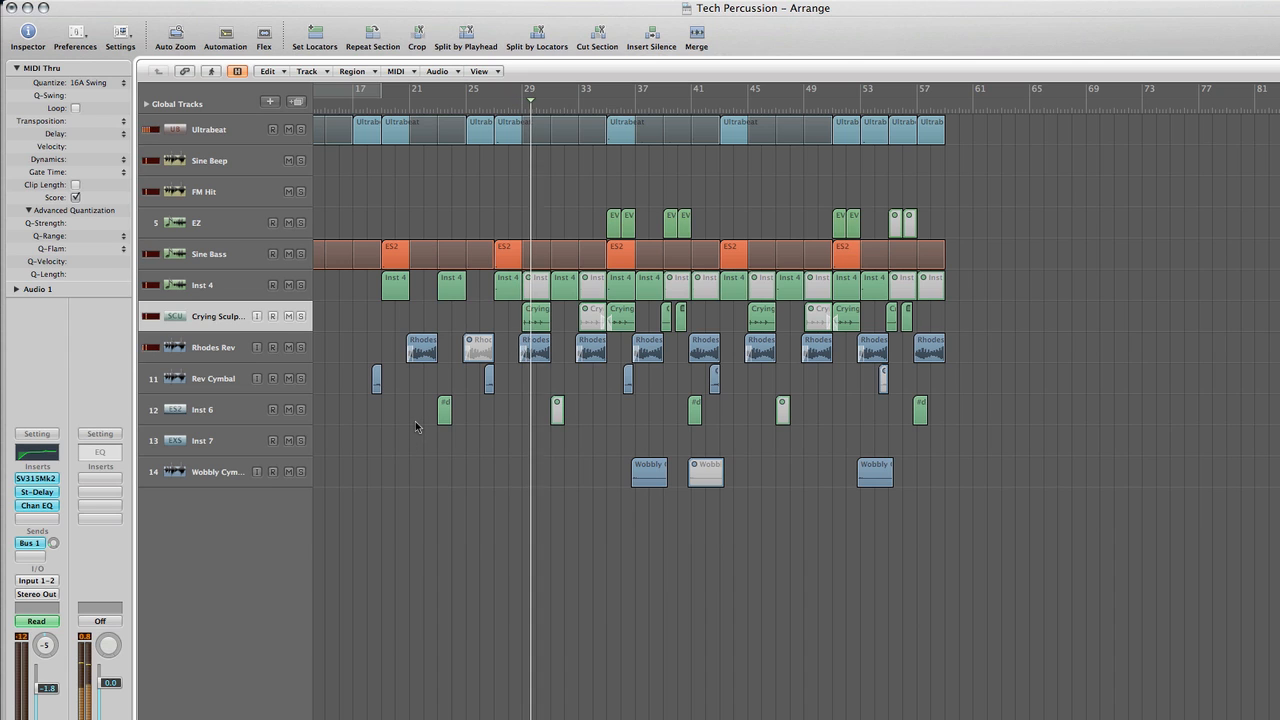
scroll(418, 424, right, 2)
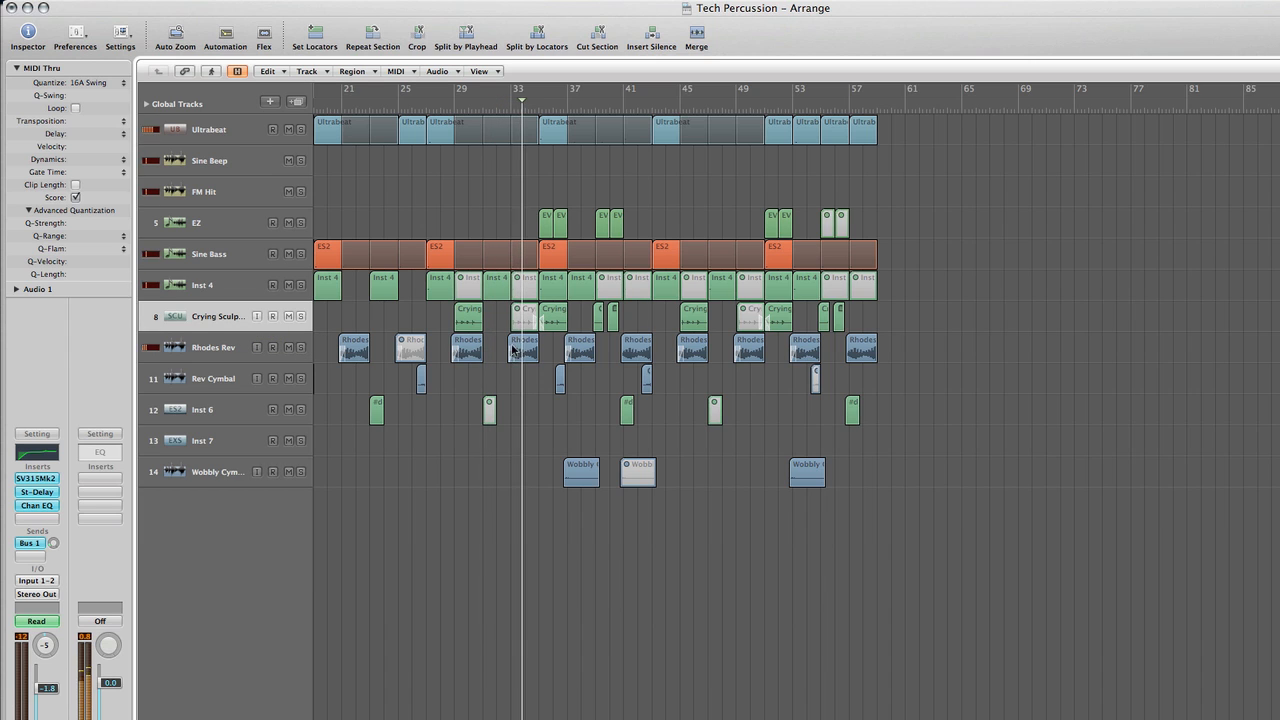
Follow the playing arrangement from about bar 33 to bar 48, viewing the regions at a closer horizontal zoom
scroll(518, 350, right, 1)
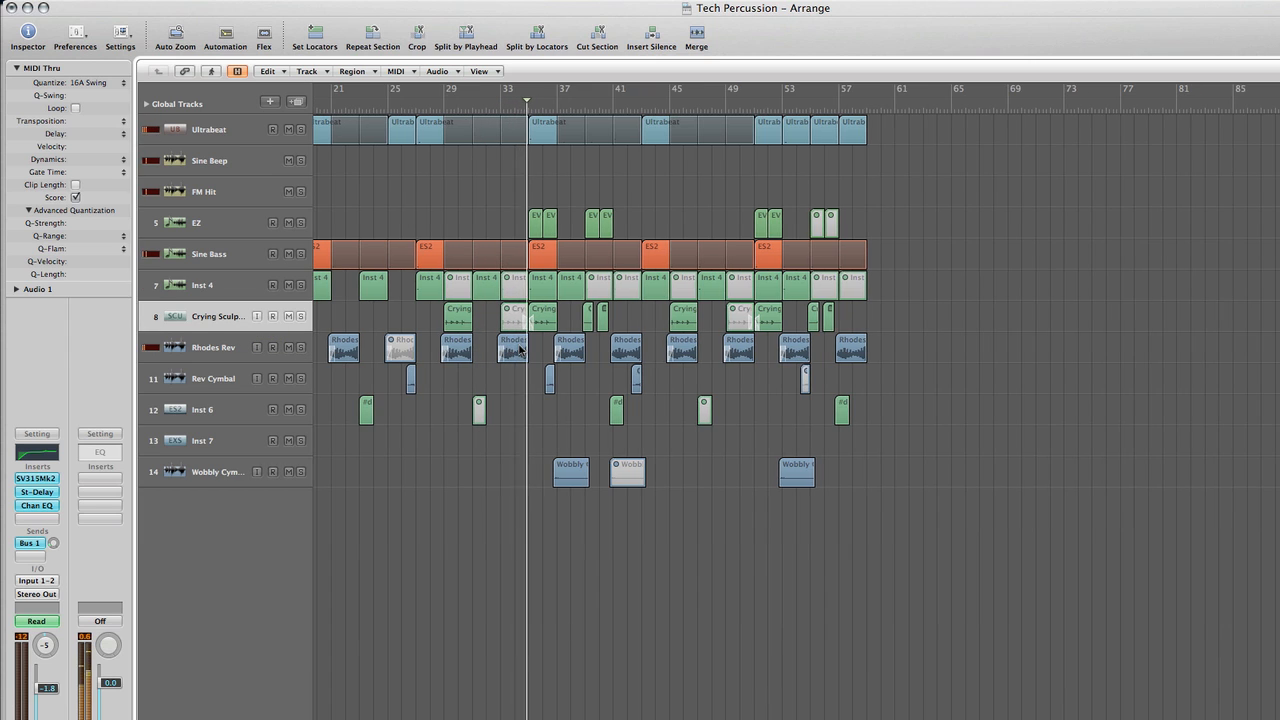
scroll(518, 350, right, 4)
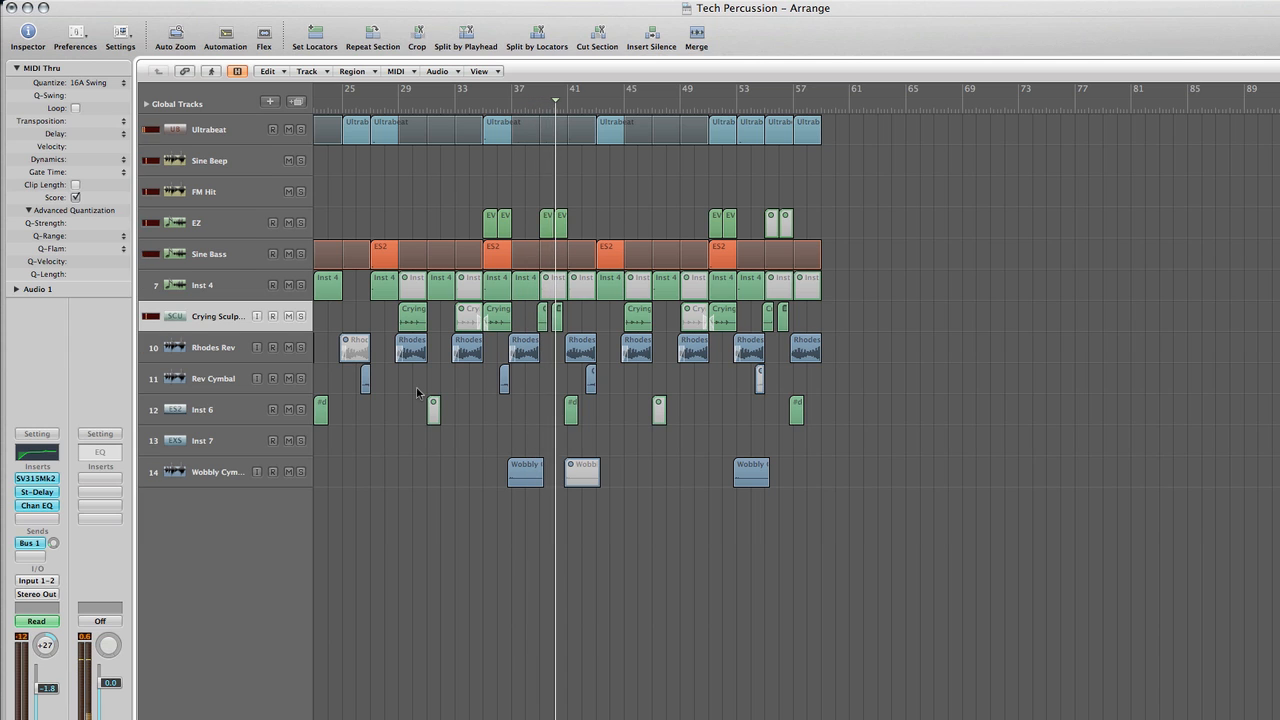
key(ctrl+alt+Right)
key(ctrl+alt+Right)
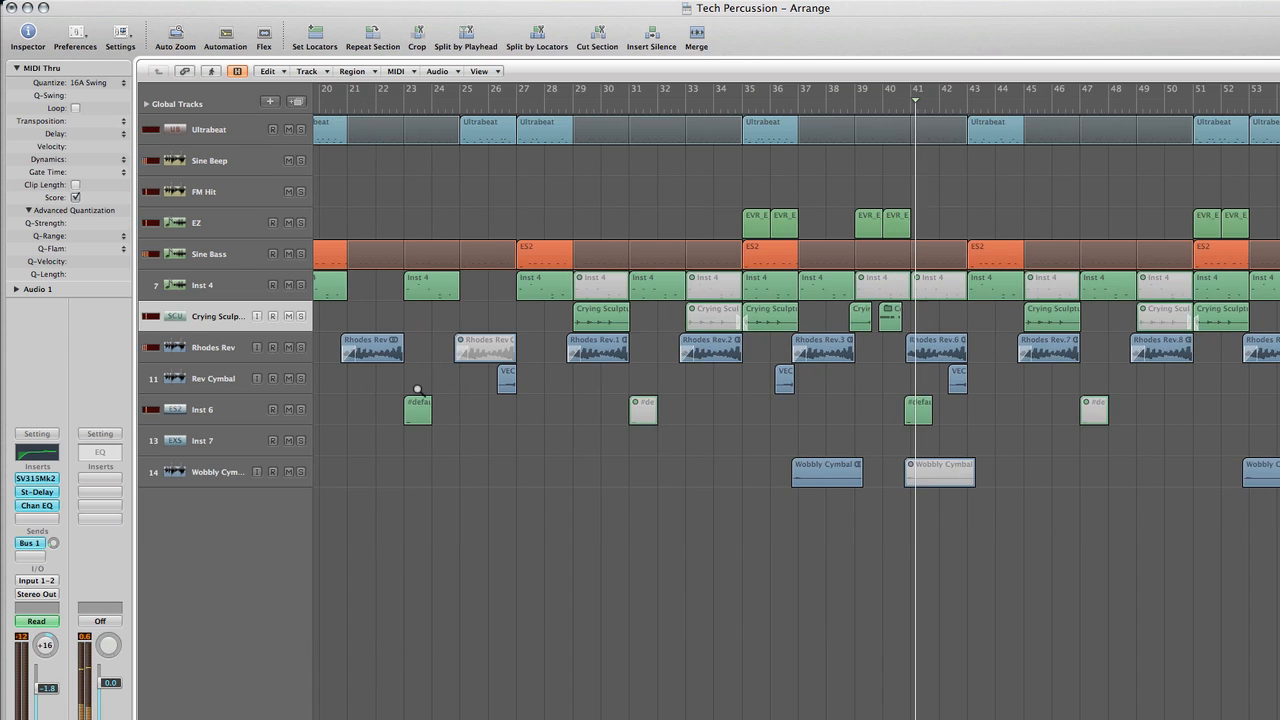
scroll(515, 384, right, 3)
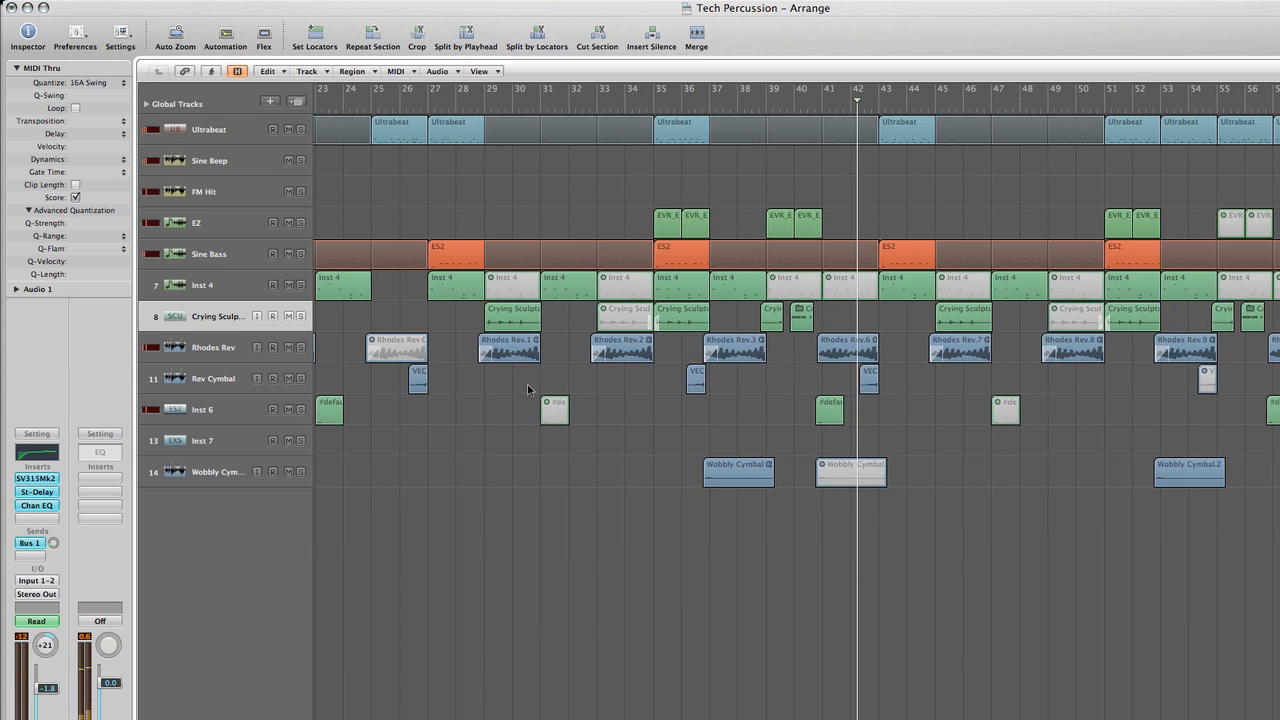
scroll(532, 384, right, 5)
scroll(537, 380, right, 2)
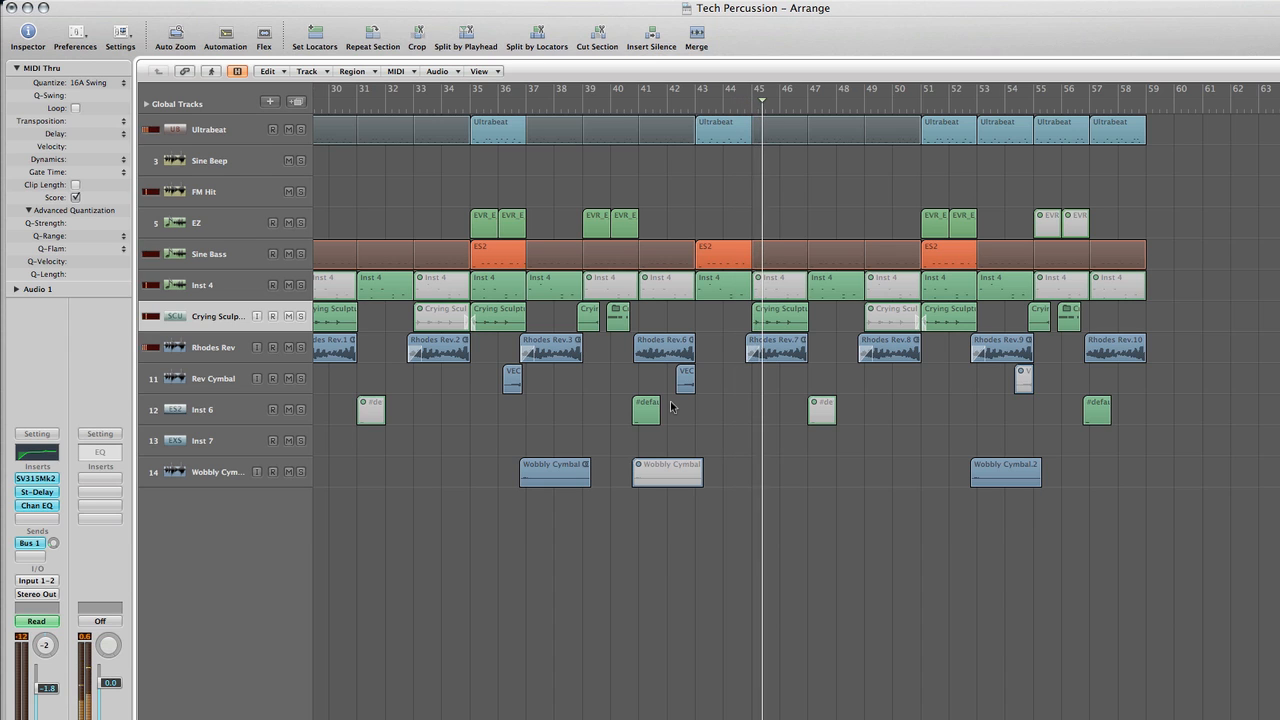
scroll(672, 406, right, 1)
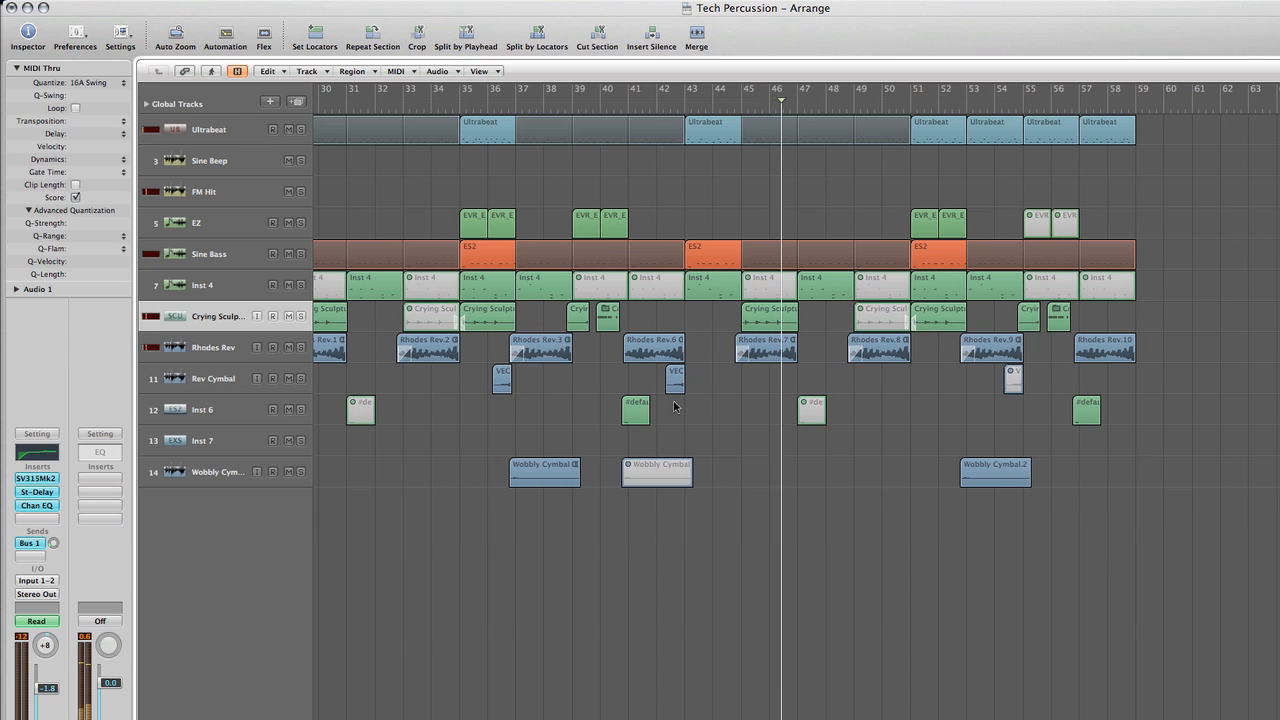
scroll(677, 404, right, 5)
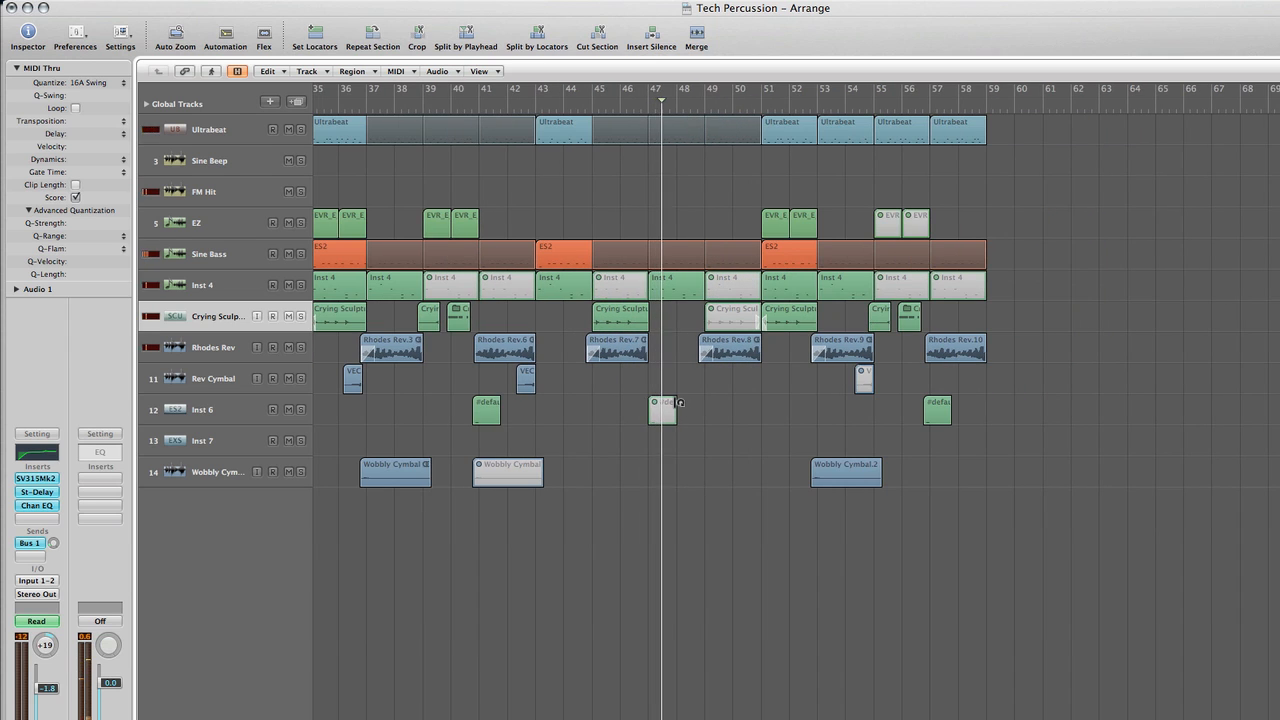
scroll(677, 402, right, 2)
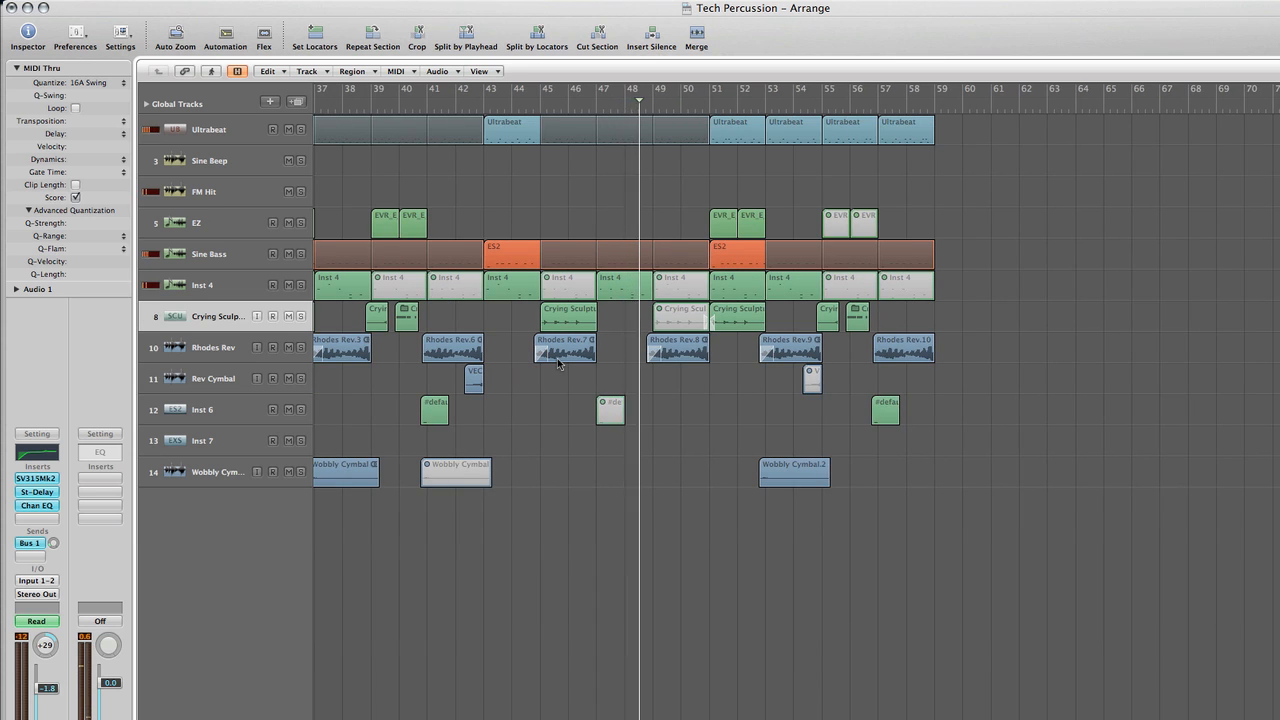
Show the track automation, select the Inst 4 track to examine its Insert #3 Bypass automation during playback, and hide the automation again
key(a)
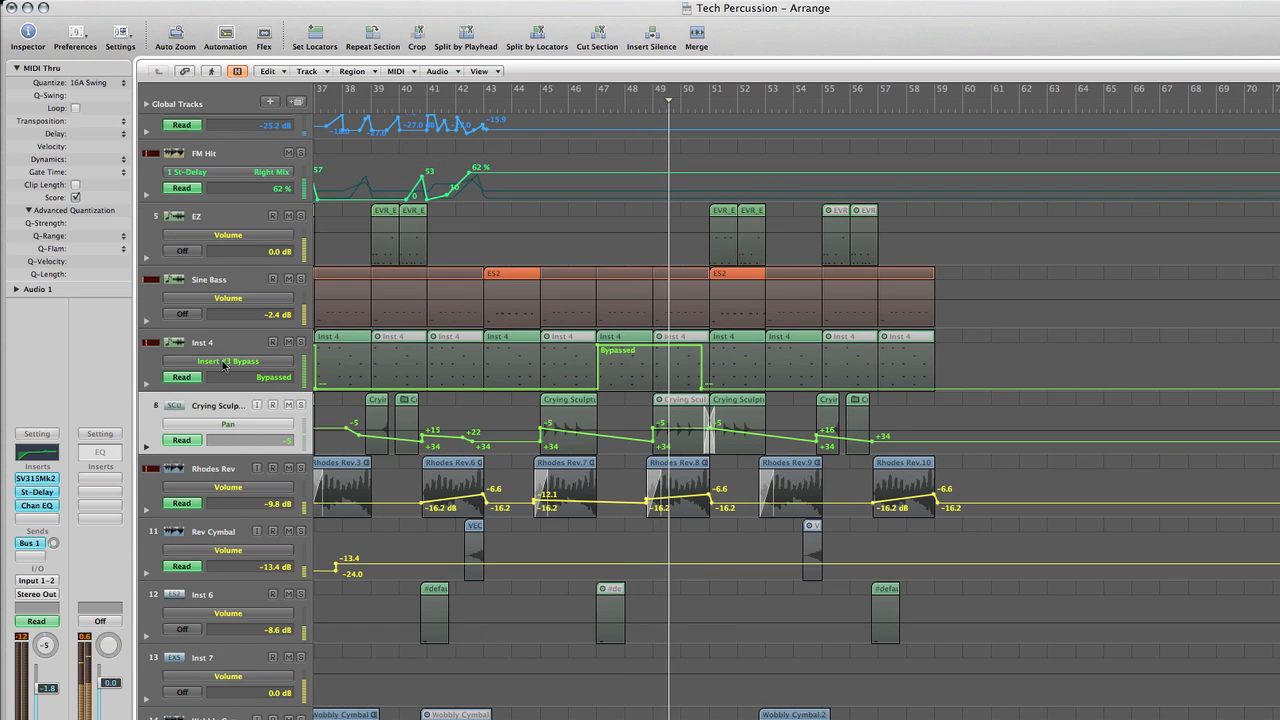
click(219, 345)
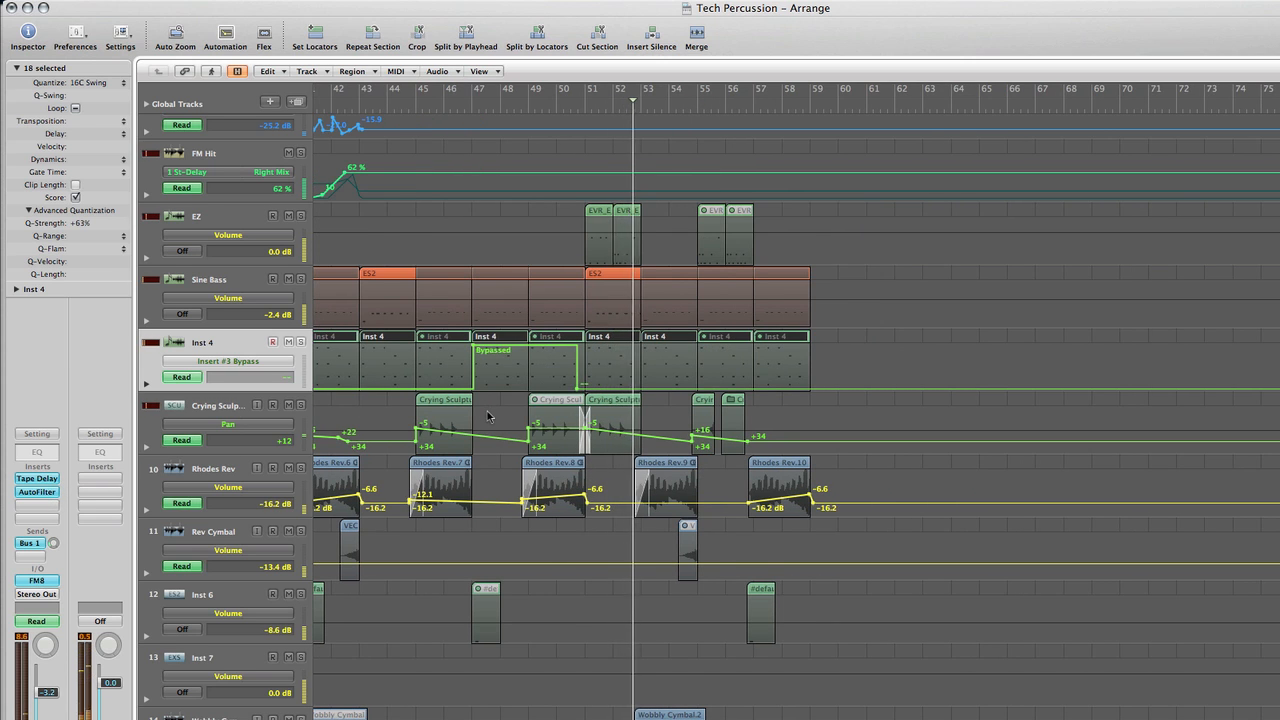
key(a)
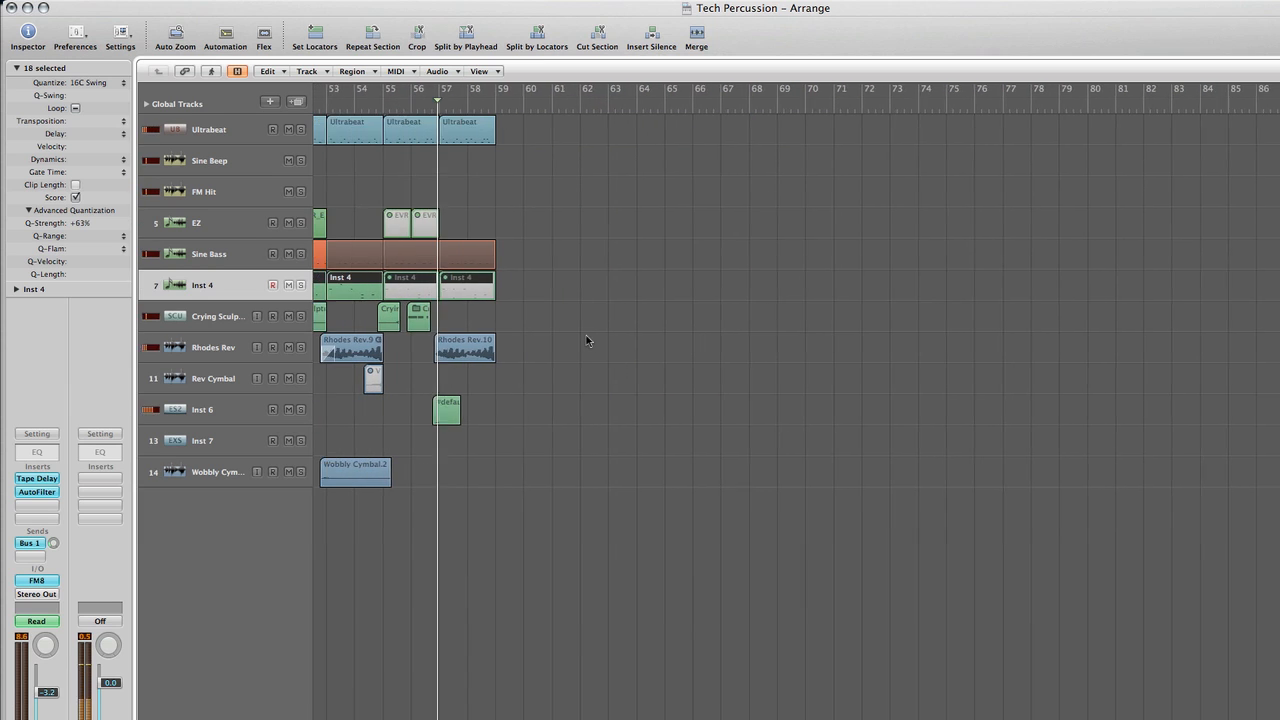
Let the arrangement play to its end, clear the Inst 4 region selection and widen the view over the earlier sections
scroll(586, 341, left, 2)
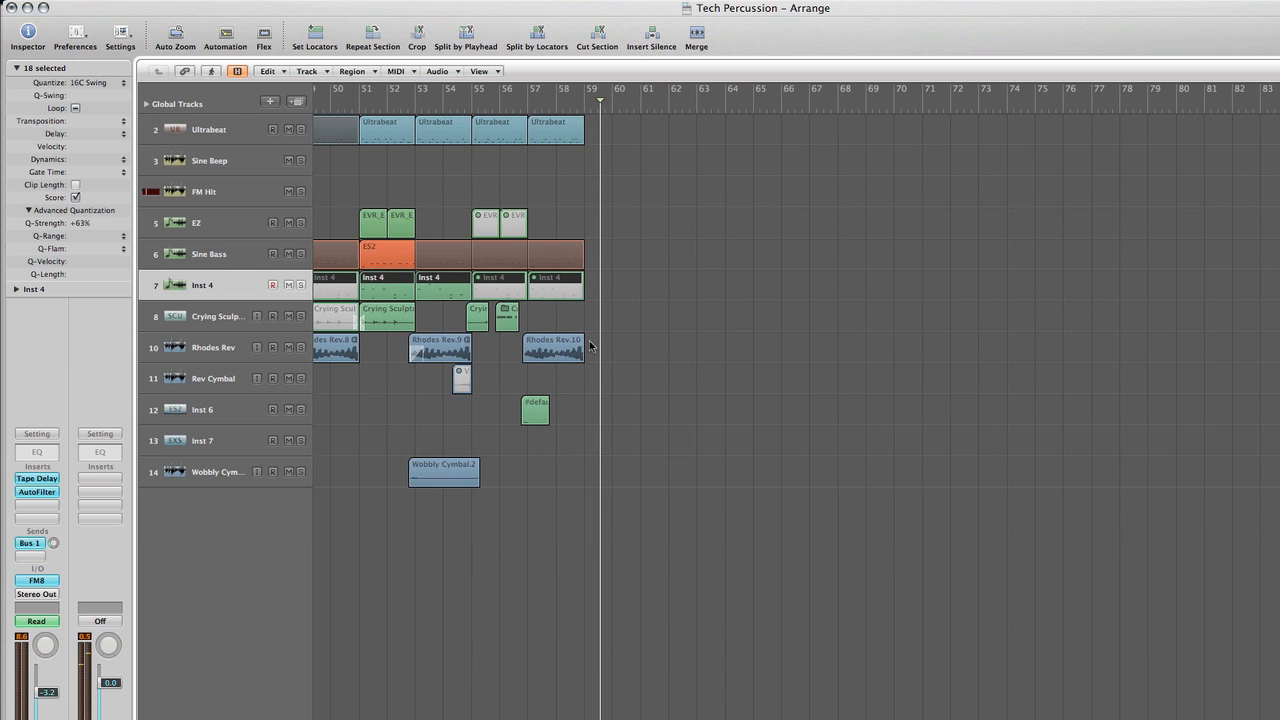
scroll(590, 345, left, 6)
click(567, 443)
scroll(586, 437, left, 6)
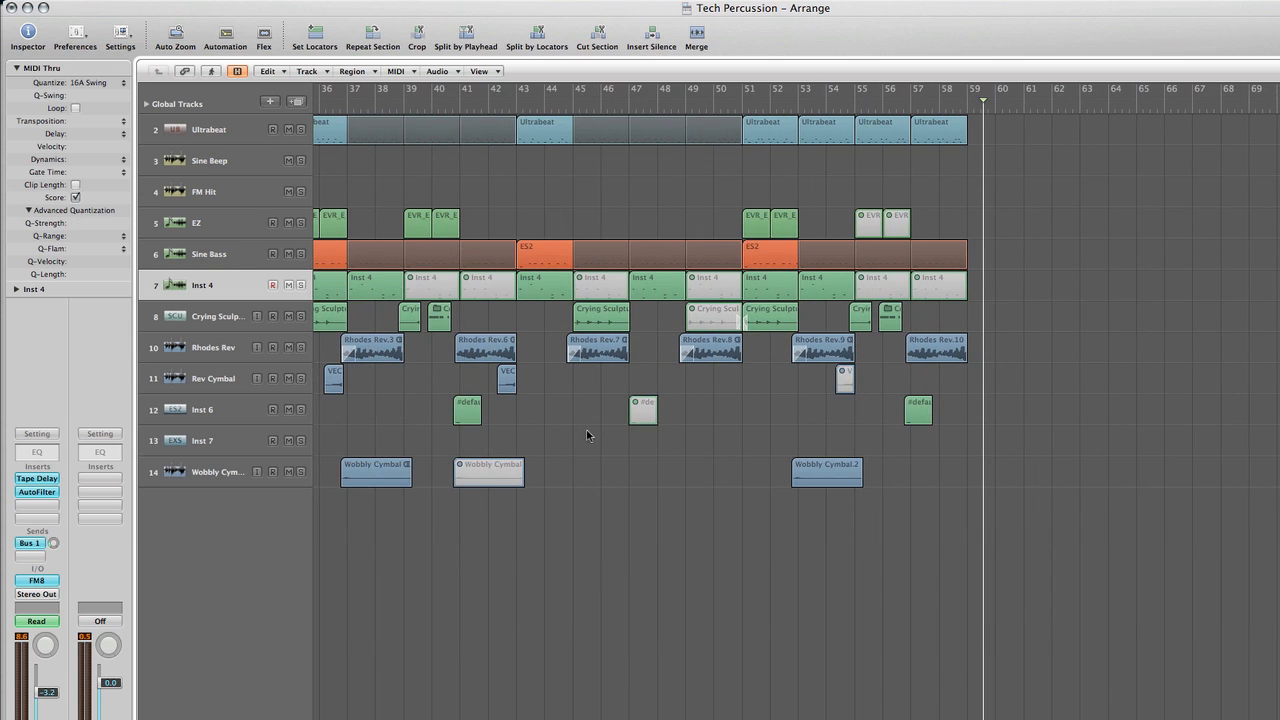
key(ctrl+alt+Left)
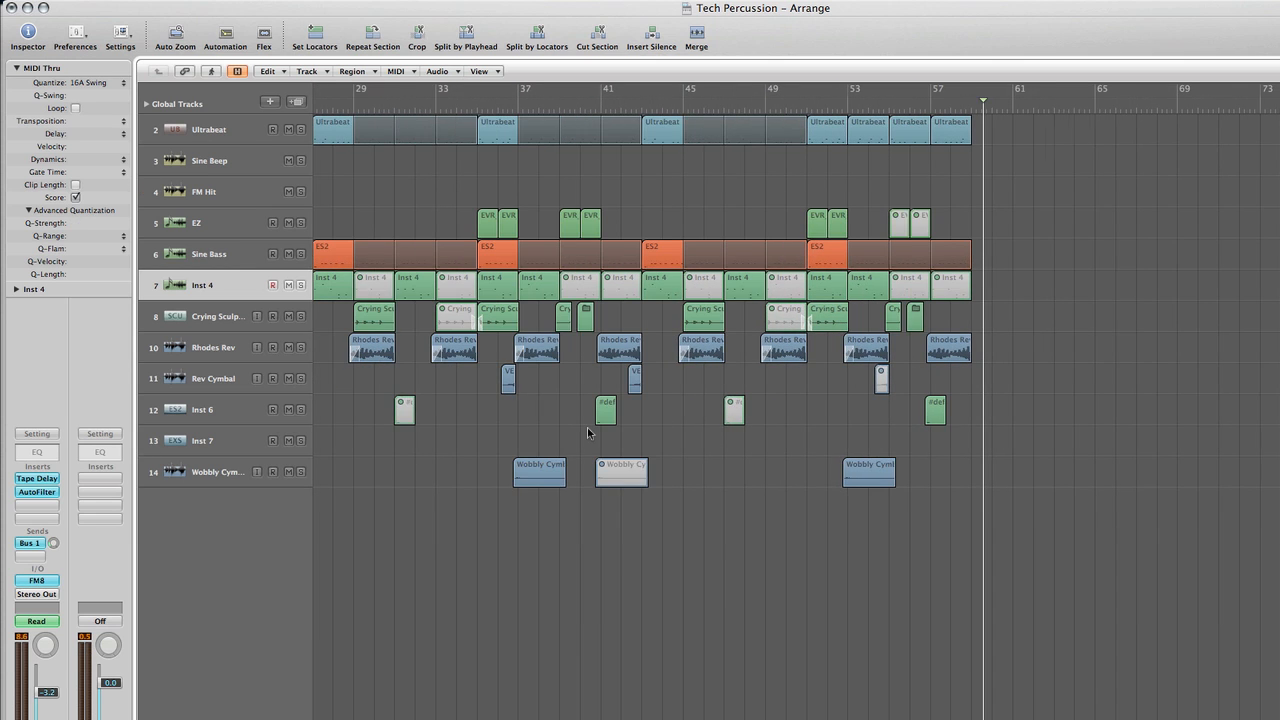
scroll(590, 432, left, 10)
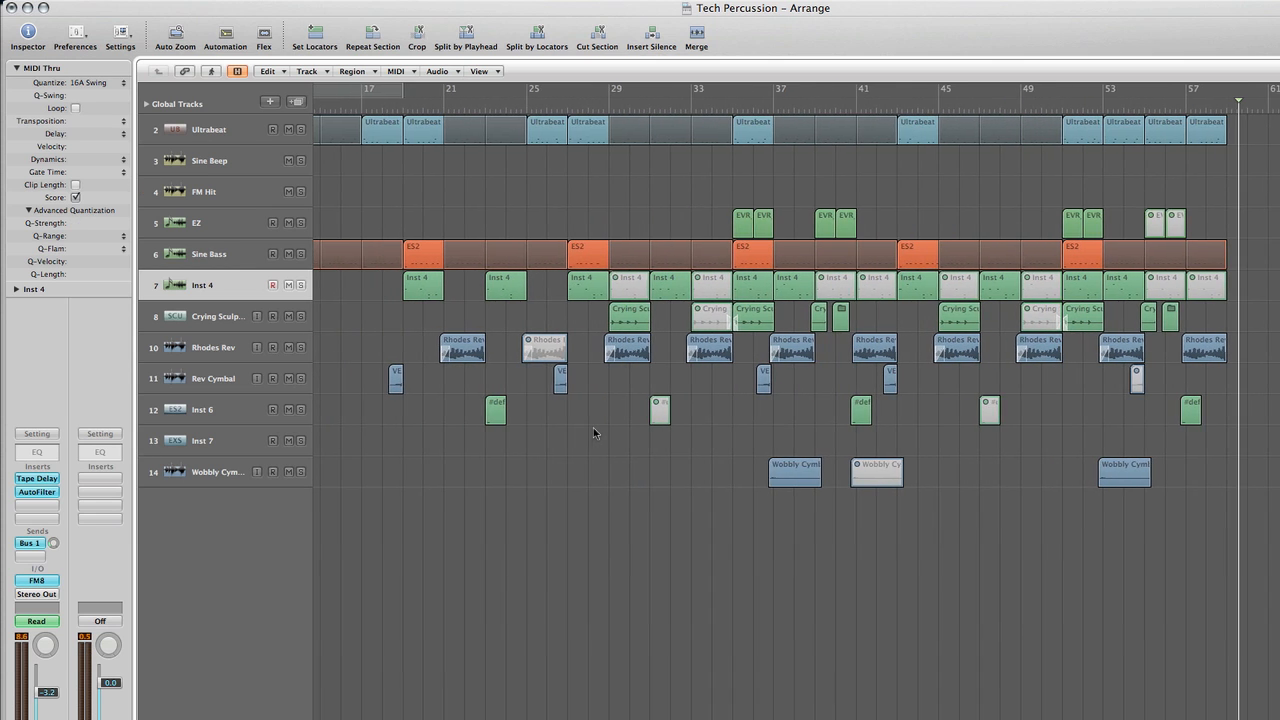
Solo the Rhodes Rev track, place the playhead near bar 44, mark a cycle range from bar 45 to 47 and audition it
scroll(592, 433, right, 6)
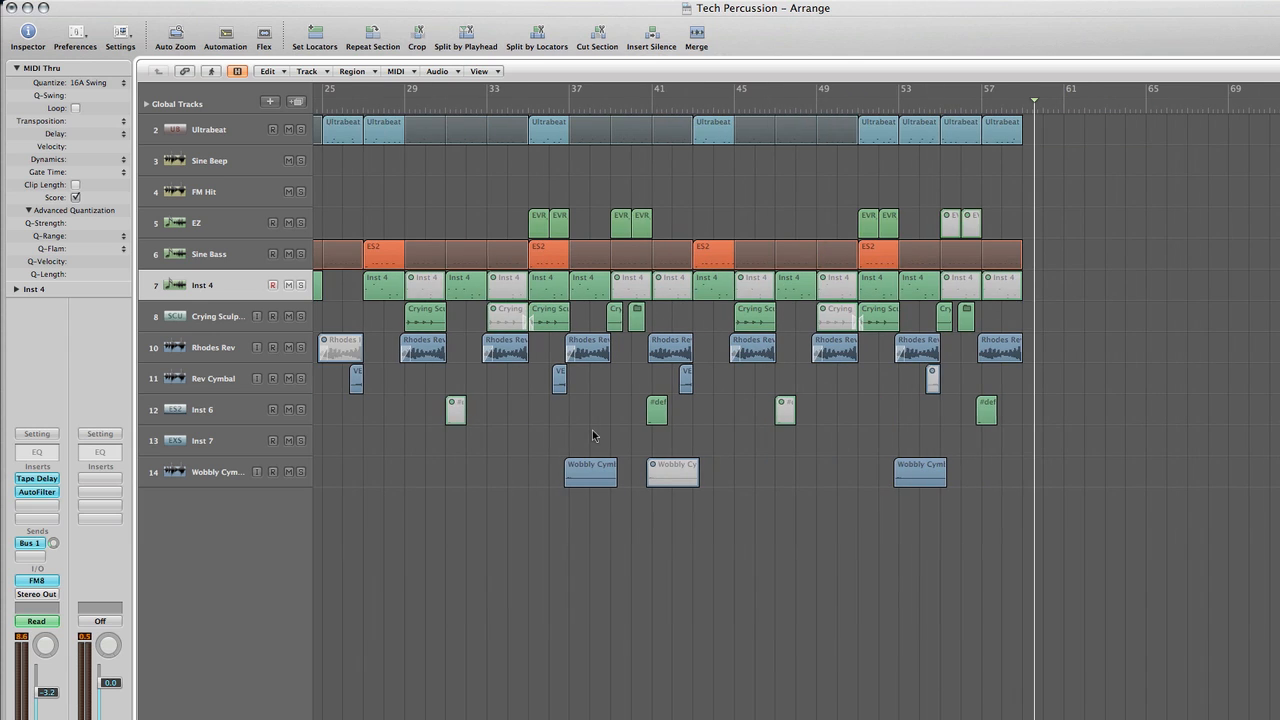
scroll(592, 435, right, 3)
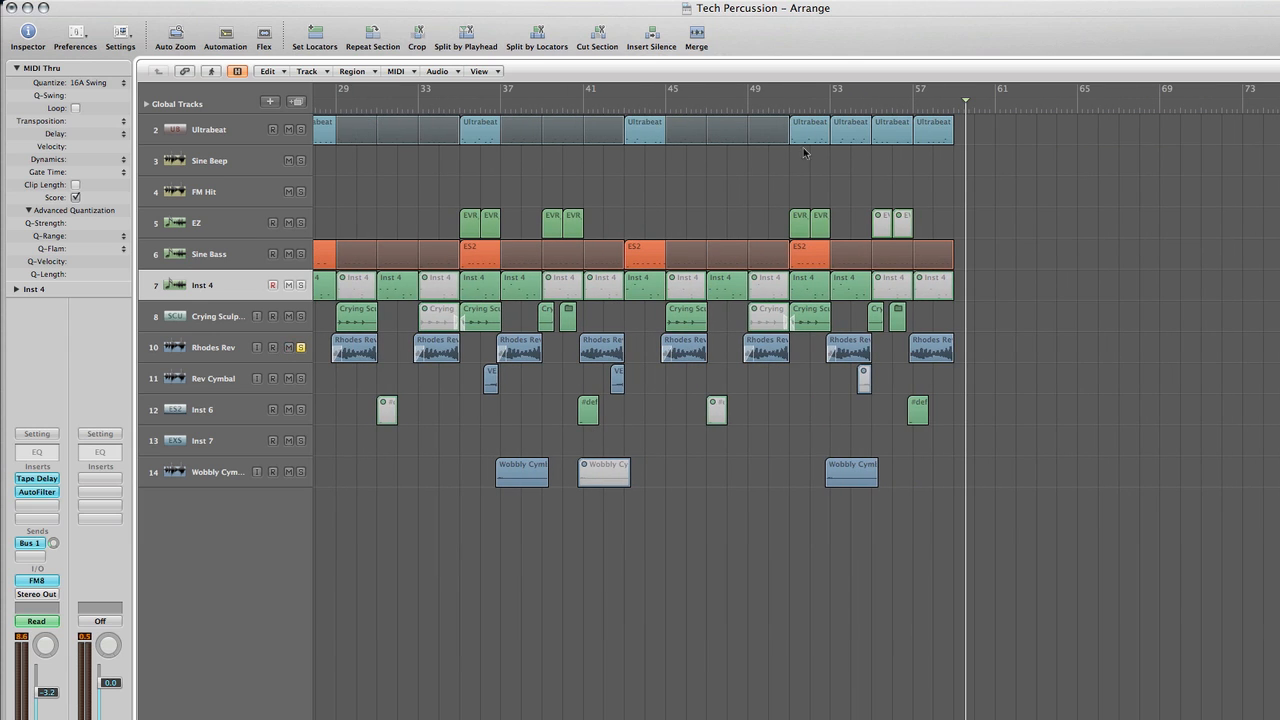
click(658, 107)
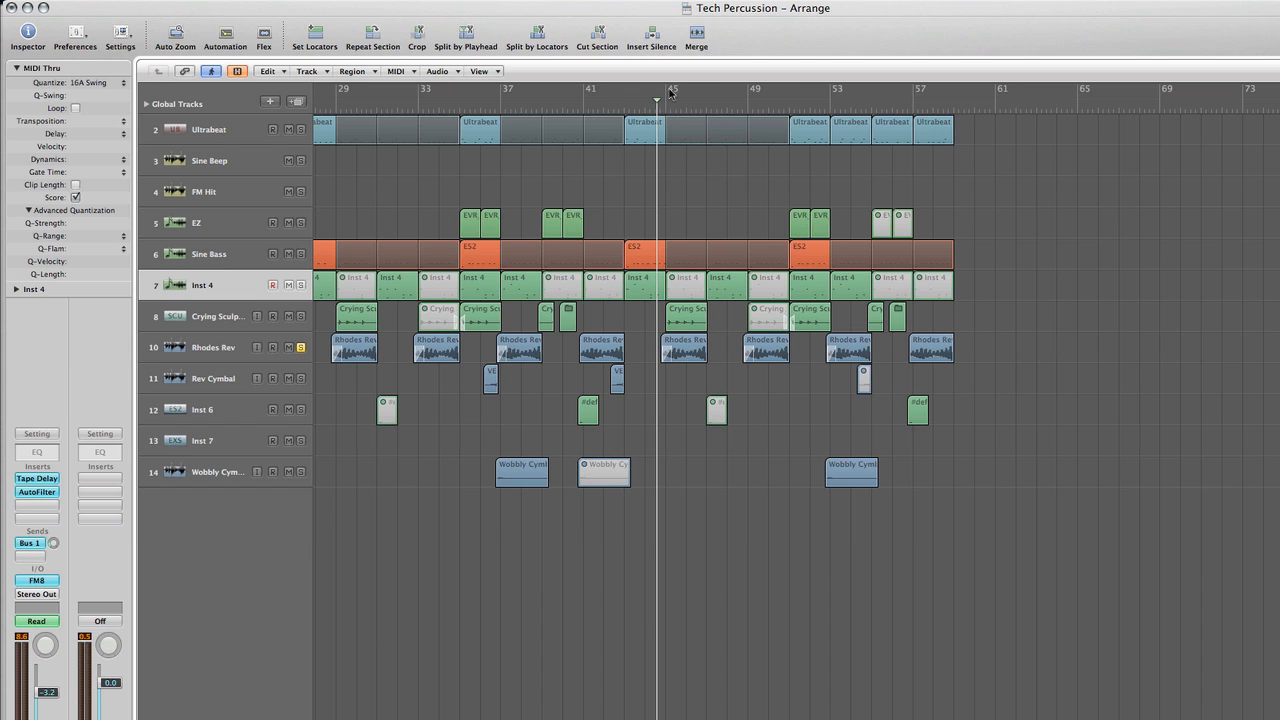
drag(671, 92, 707, 91)
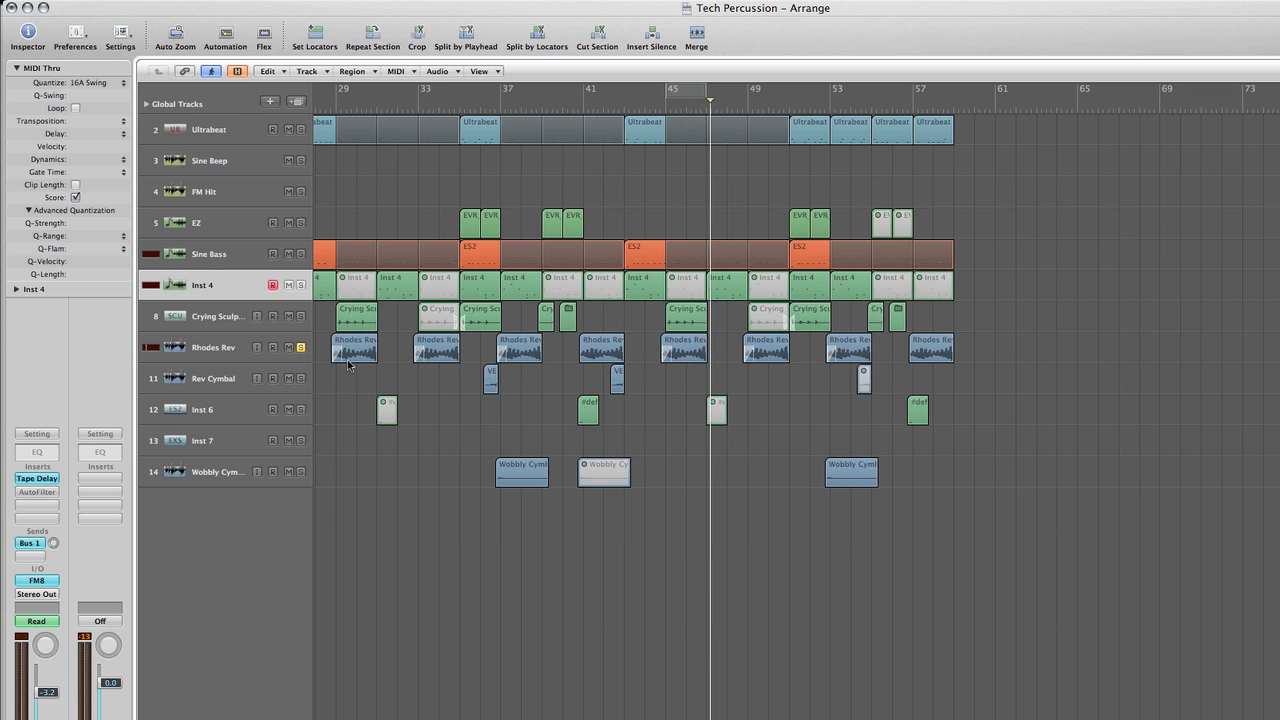
Turn off the Rhodes Rev solo and look over the stopped arrangement from the early bars to the final section
scroll(440, 402, left, 10)
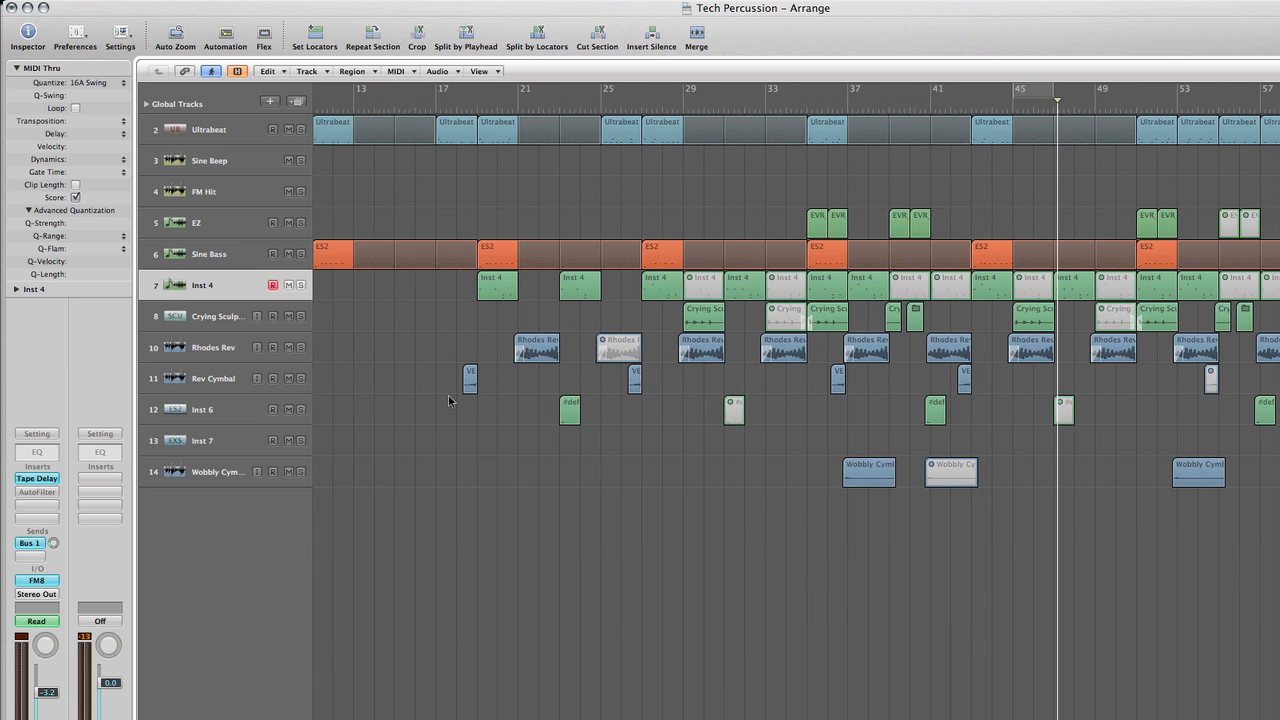
scroll(449, 400, right, 6)
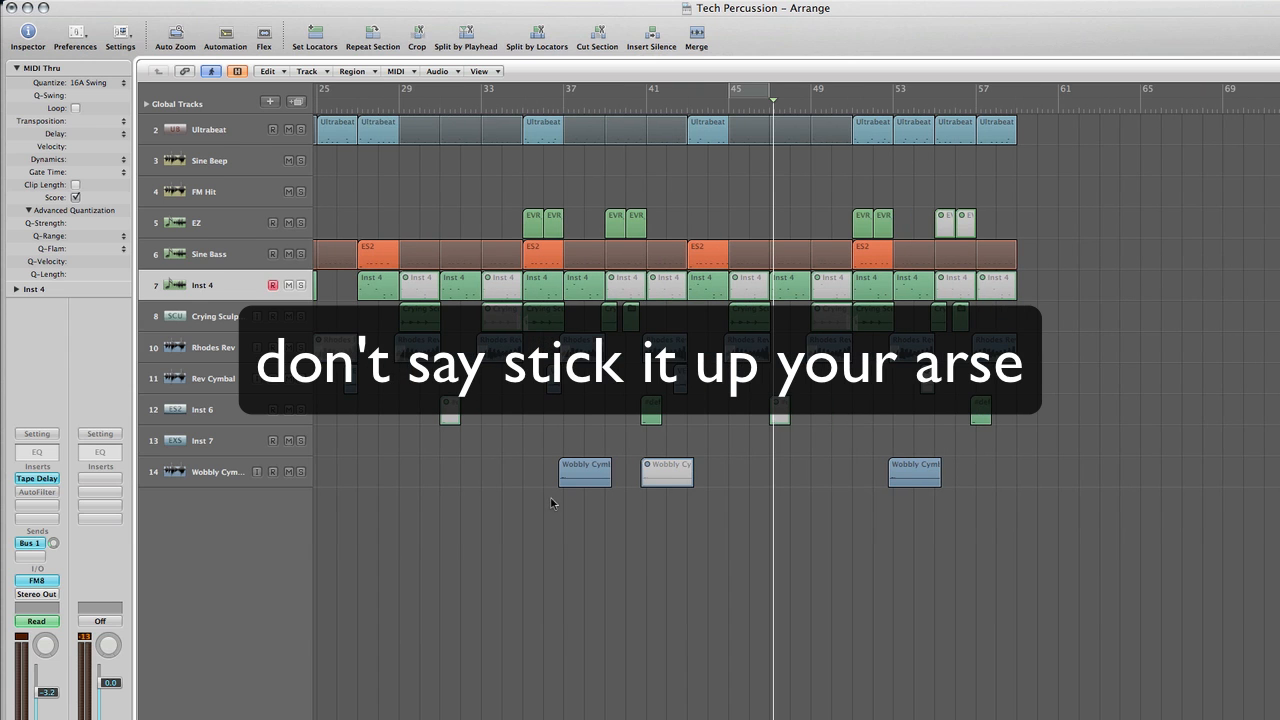
scroll(549, 500, right, 3)
scroll(553, 498, right, 2)
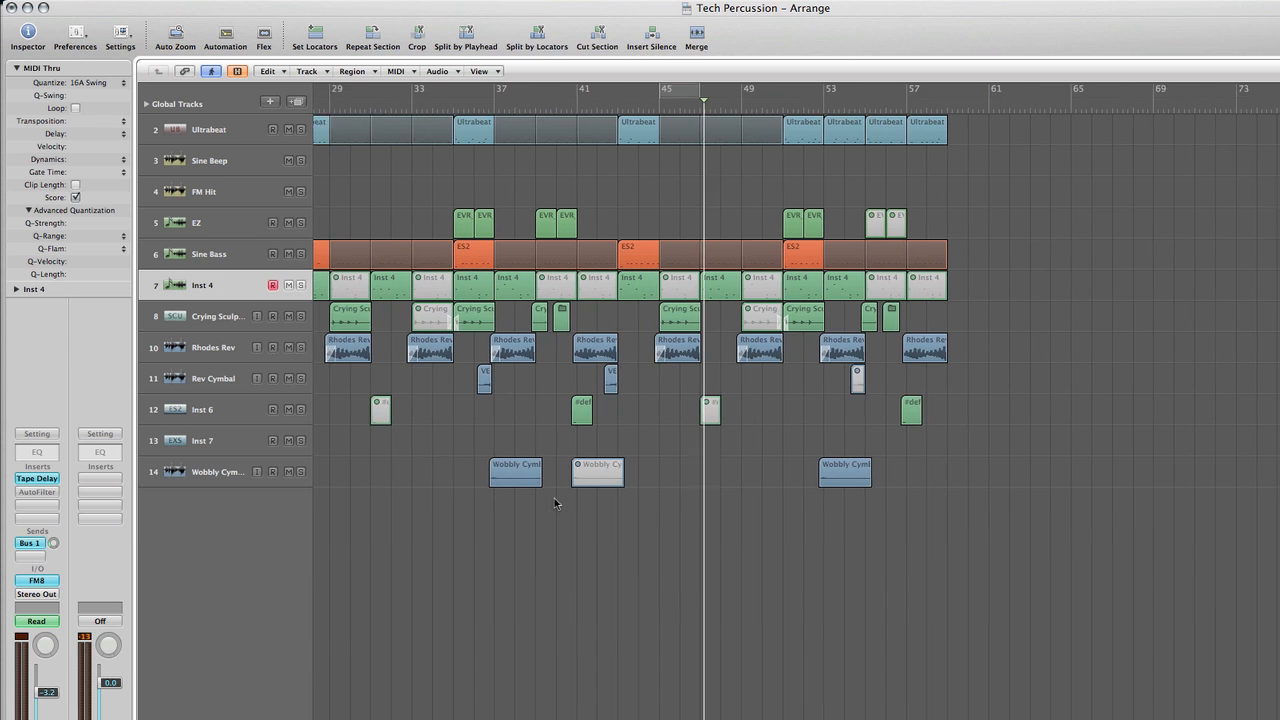
scroll(559, 498, right, 2)
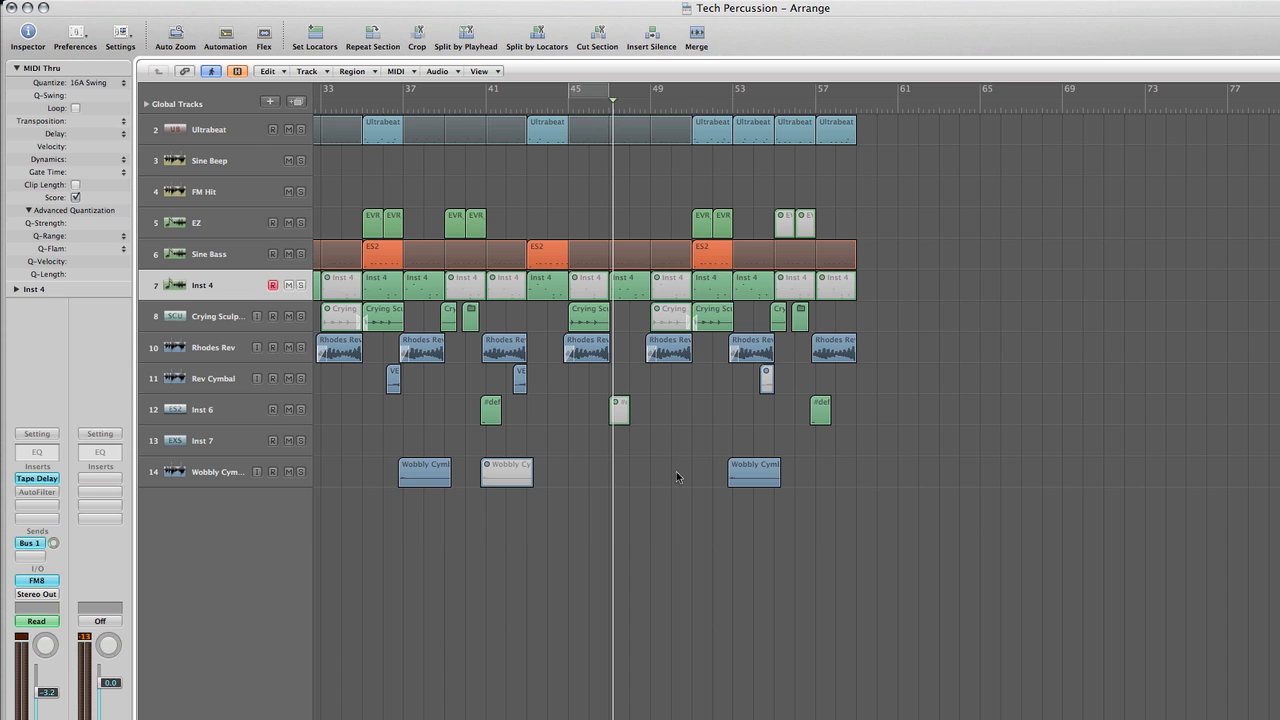
scroll(682, 475, right, 1)
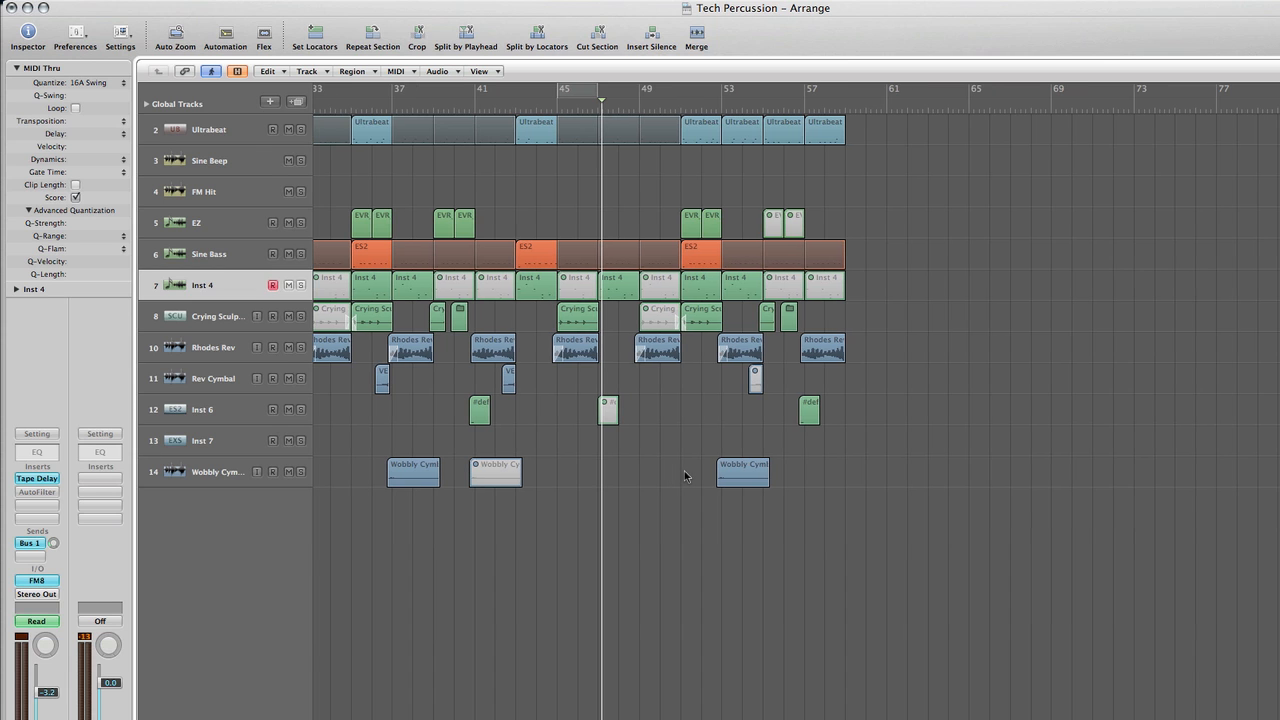
scroll(677, 429, left, 15)
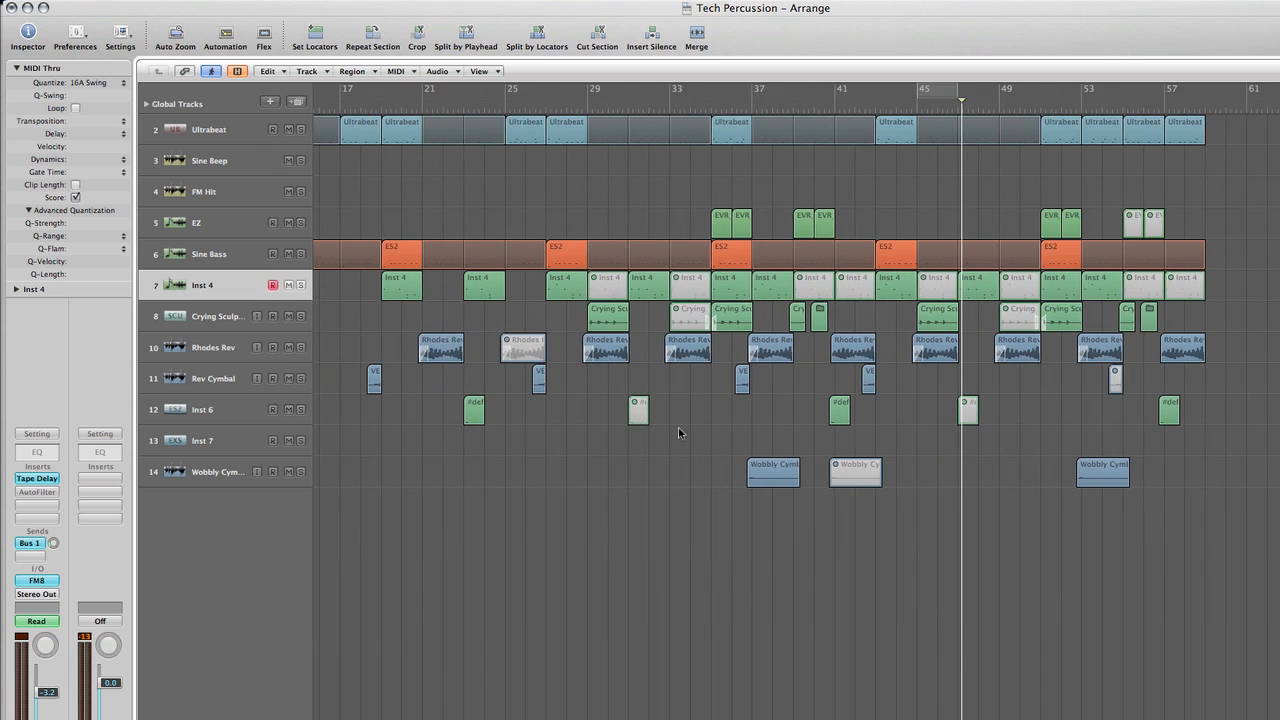
scroll(680, 432, left, 3)
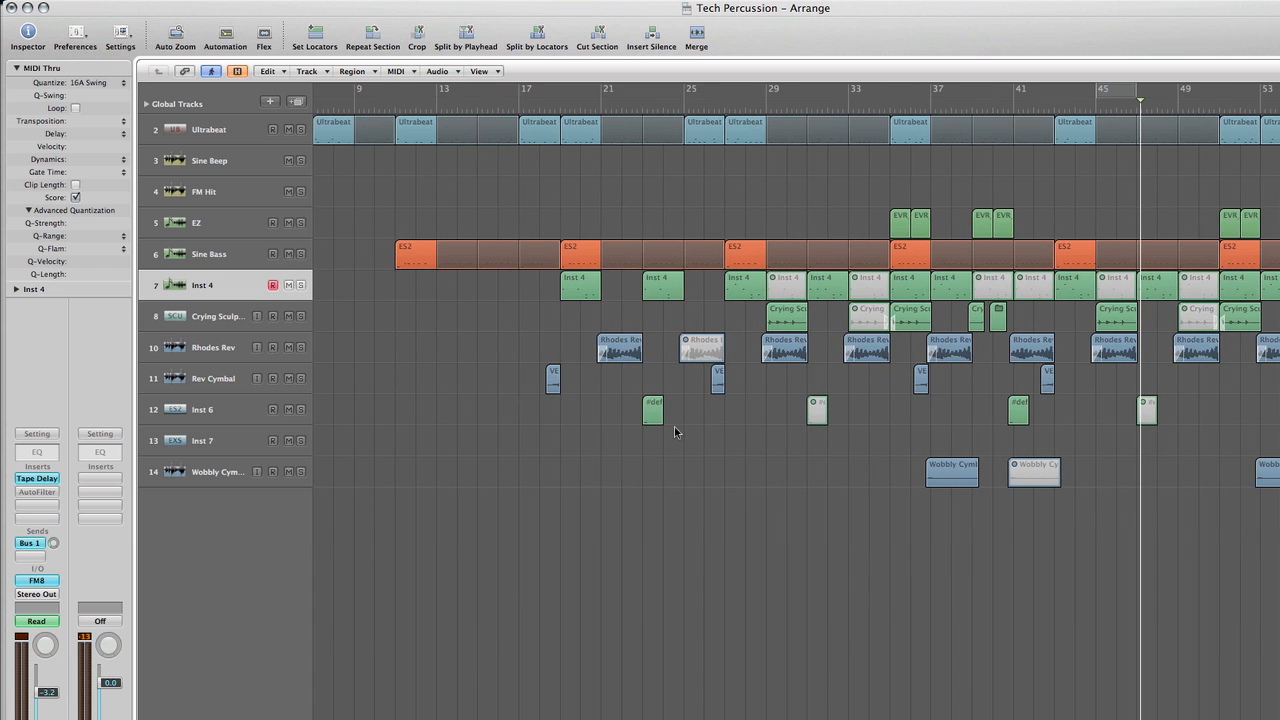
scroll(676, 431, right, 12)
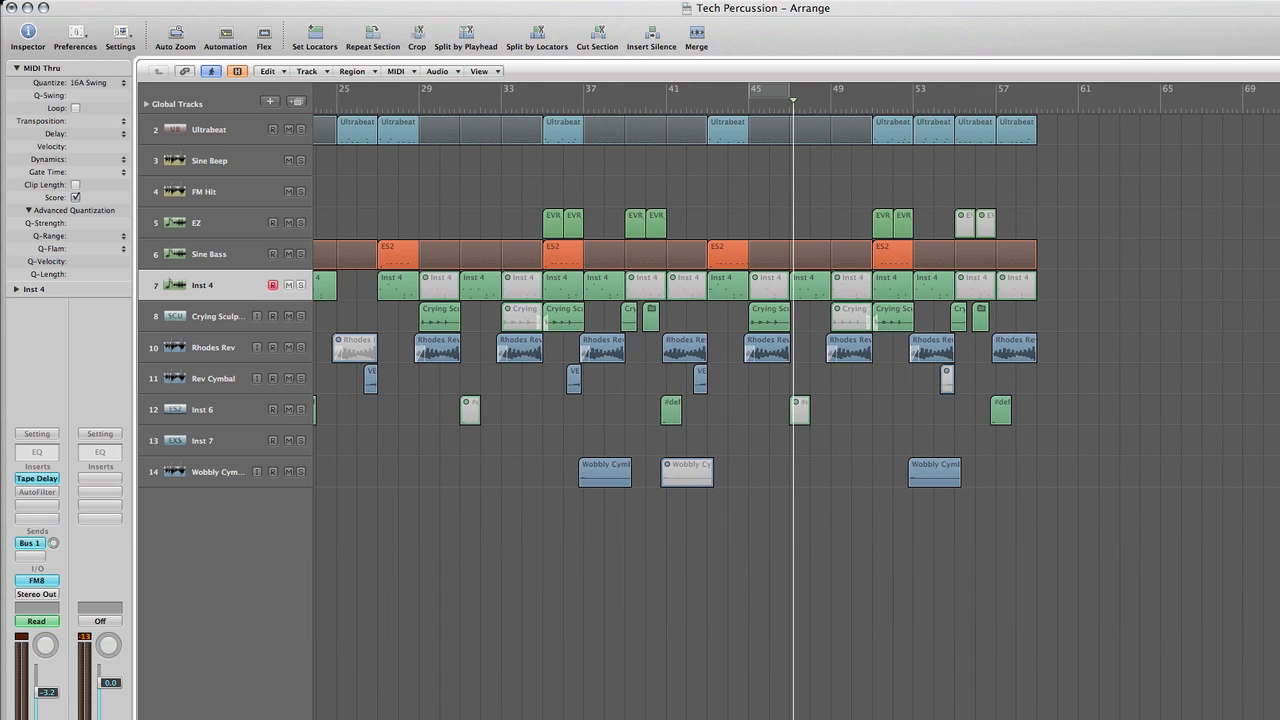